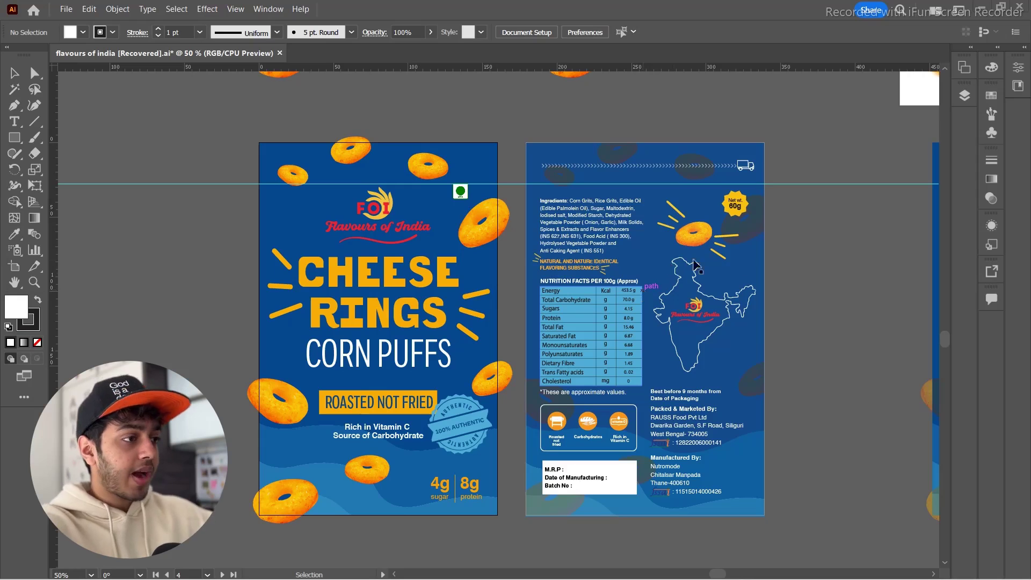
Examine the front and back packaging artboards of the cheese rings design, including artwork extending beyond their edges.
left_click_drag(804, 275, 808, 267)
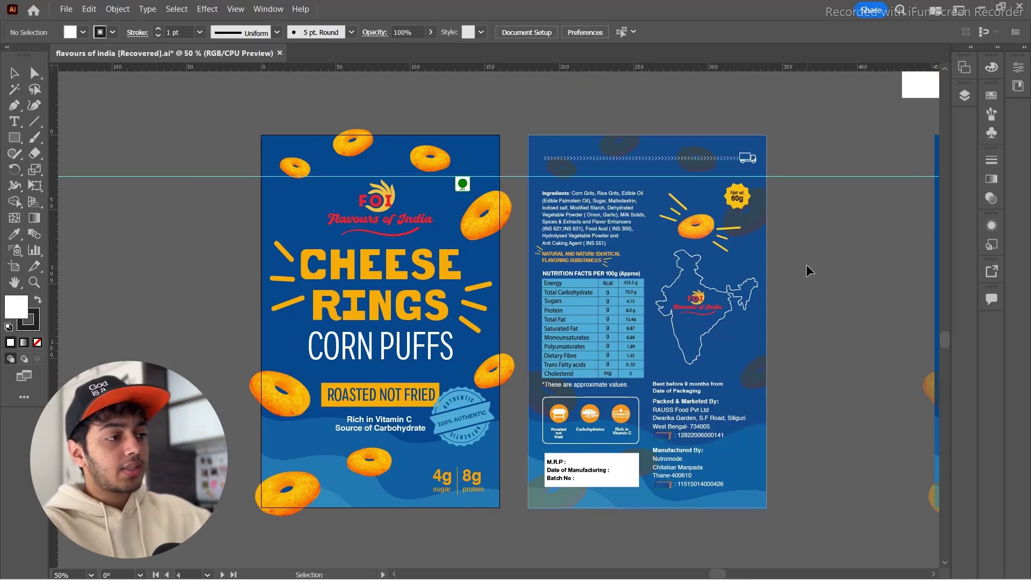
scroll(395, 210, "up", 1)
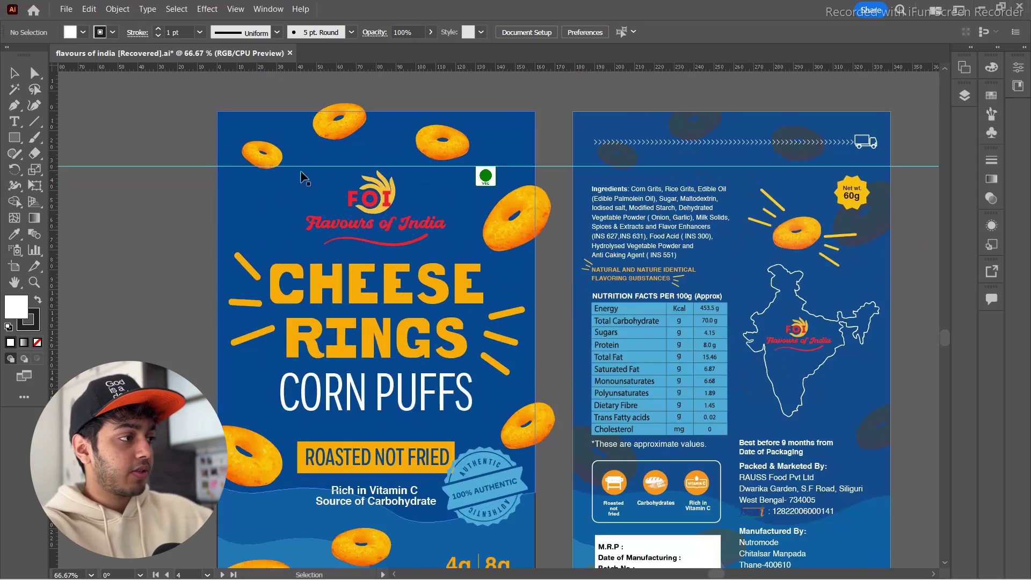
scroll(330, 242, "down", 1)
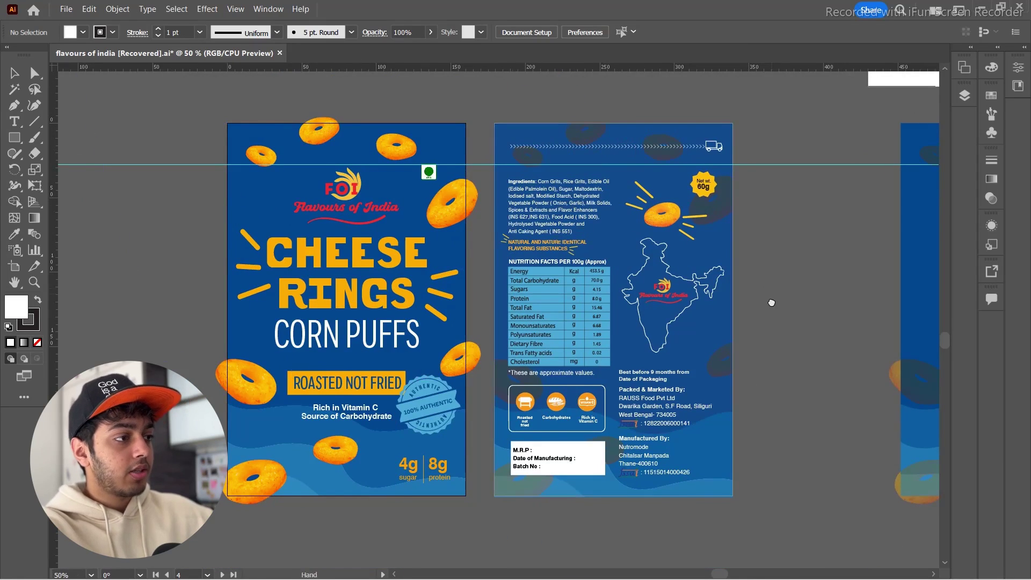
left_click_drag(773, 298, 775, 307)
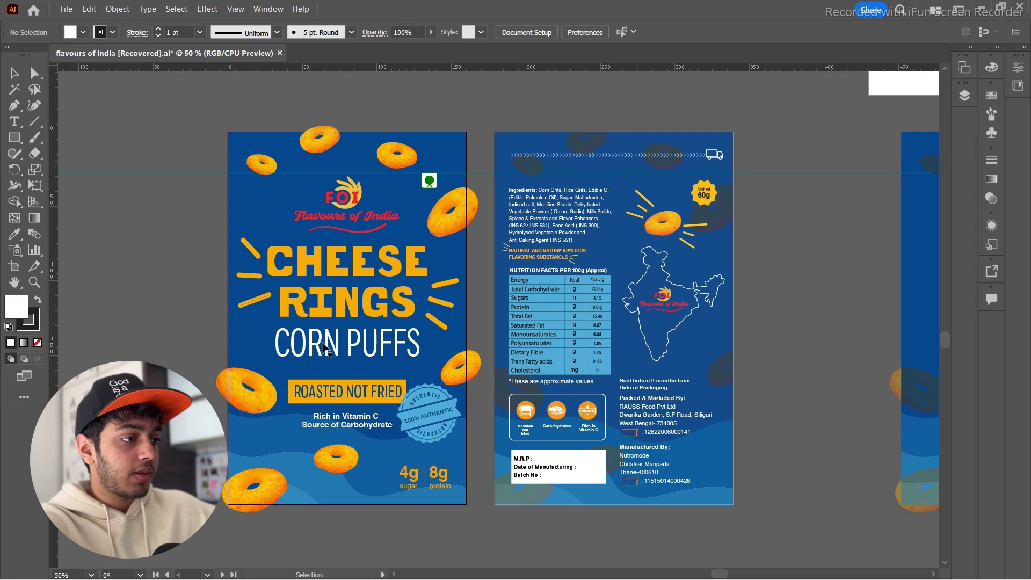
left_click_drag(488, 372, 492, 378)
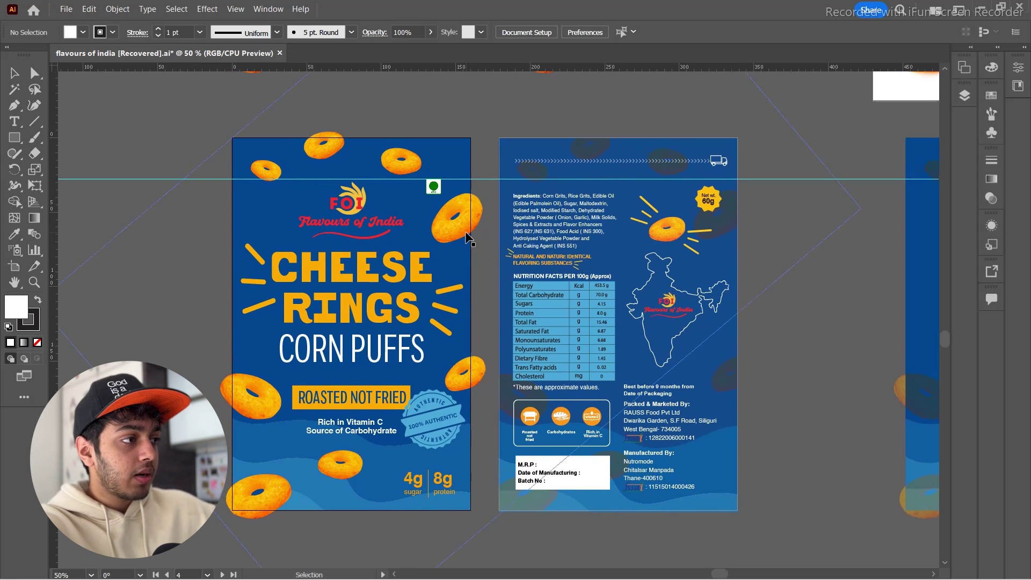
key("ctrl+plus")
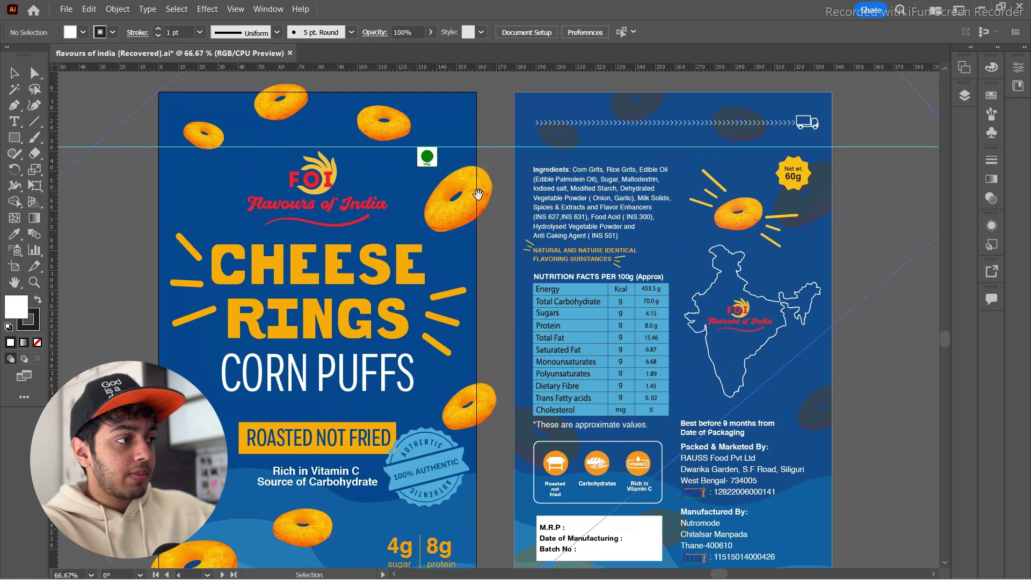
key("ctrl+minus")
left_click_drag(504, 268, 511, 262)
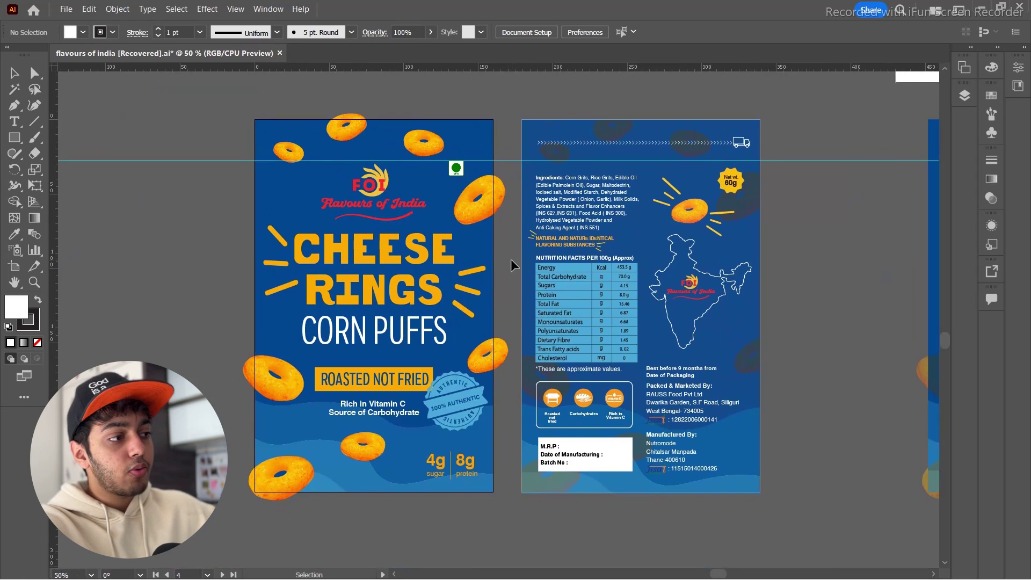
Turn on Trim View so the packaging artwork is shown cropped to its artboards.
left_click(235, 9)
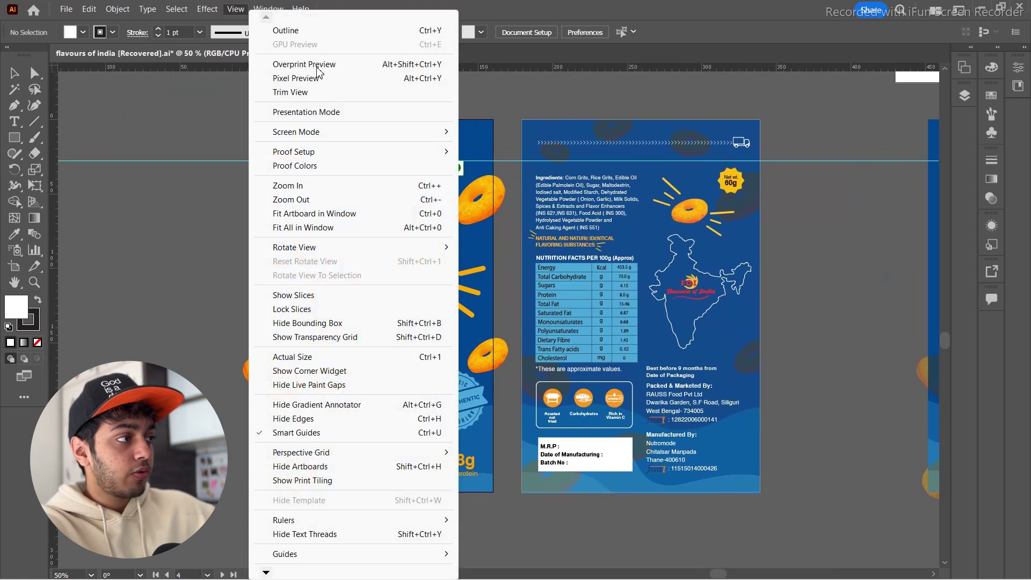
left_click(290, 93)
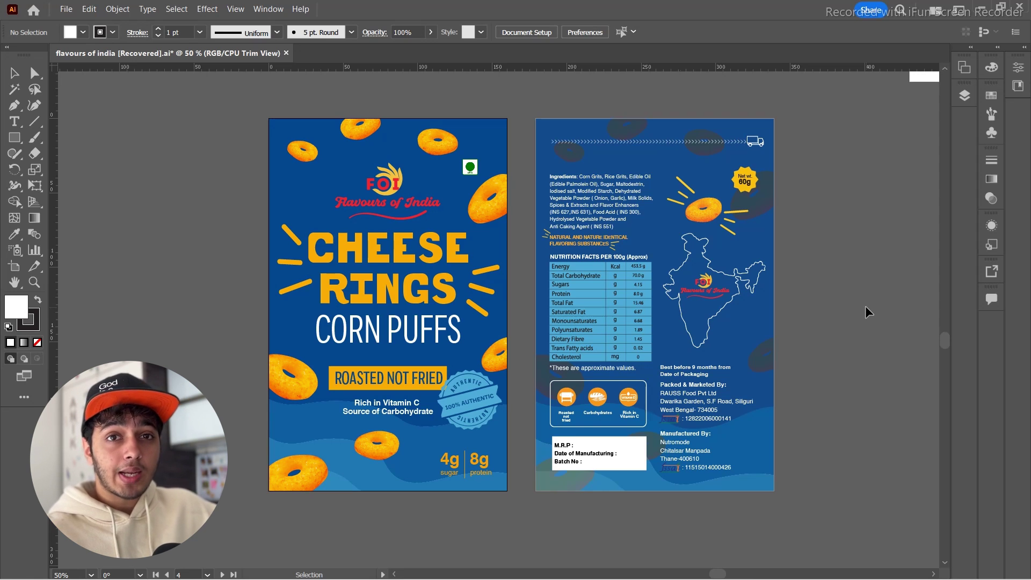
scroll(859, 296, "up", 1)
scroll(860, 296, "right", 1)
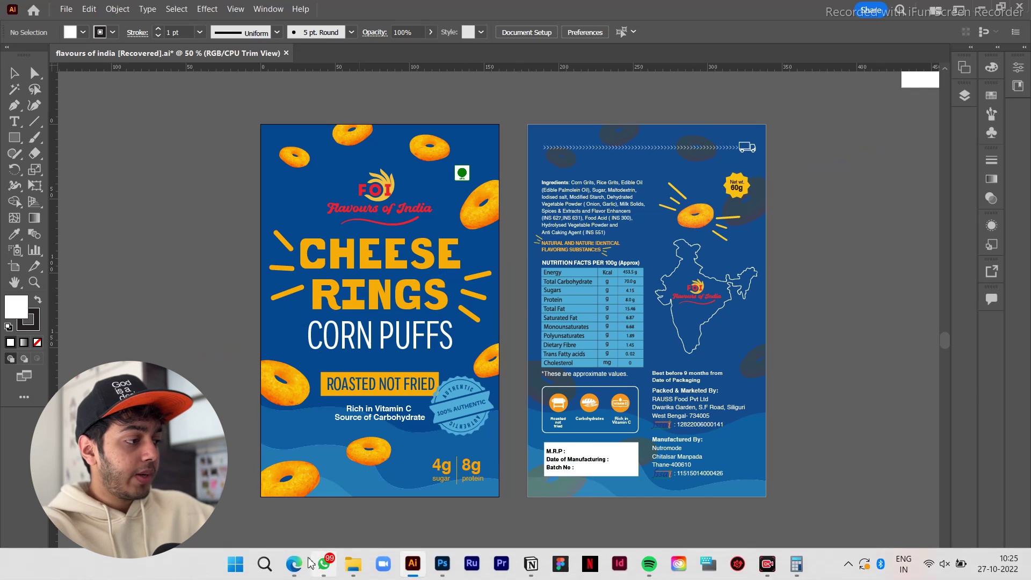
Switch to the Edge browser and view the designer's Instagram profile.
left_click(293, 572)
left_click(365, 11)
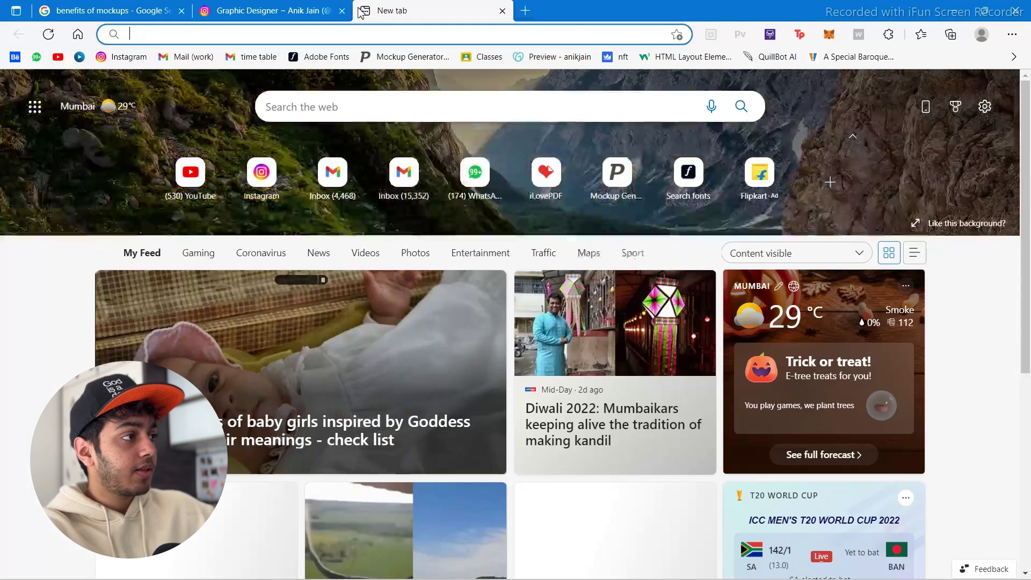
left_click(252, 10)
scroll(481, 279, "up", 10)
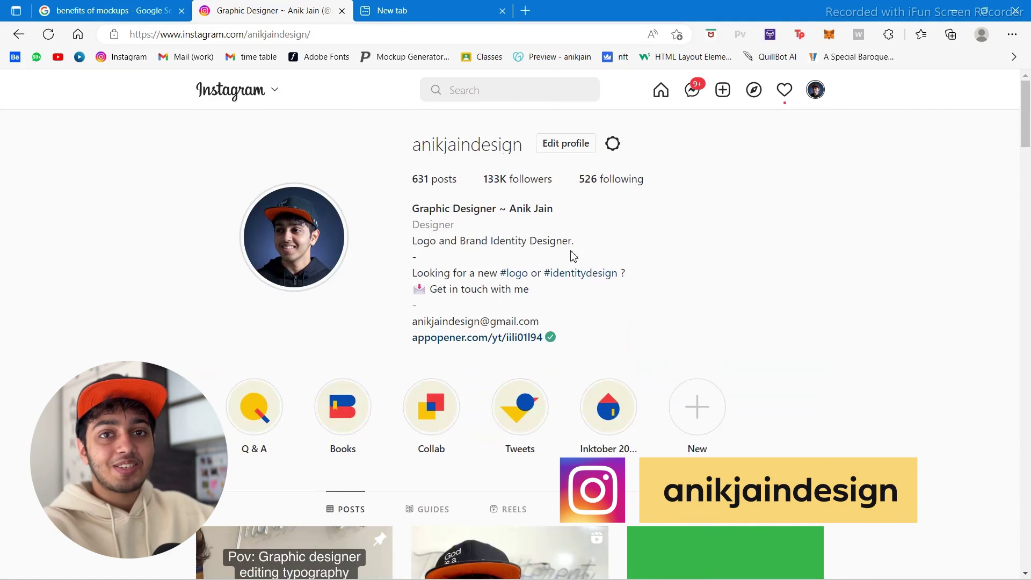
Load google.com in the empty browser tab and decline the recommendation to switch to Chrome.
left_click(456, 10)
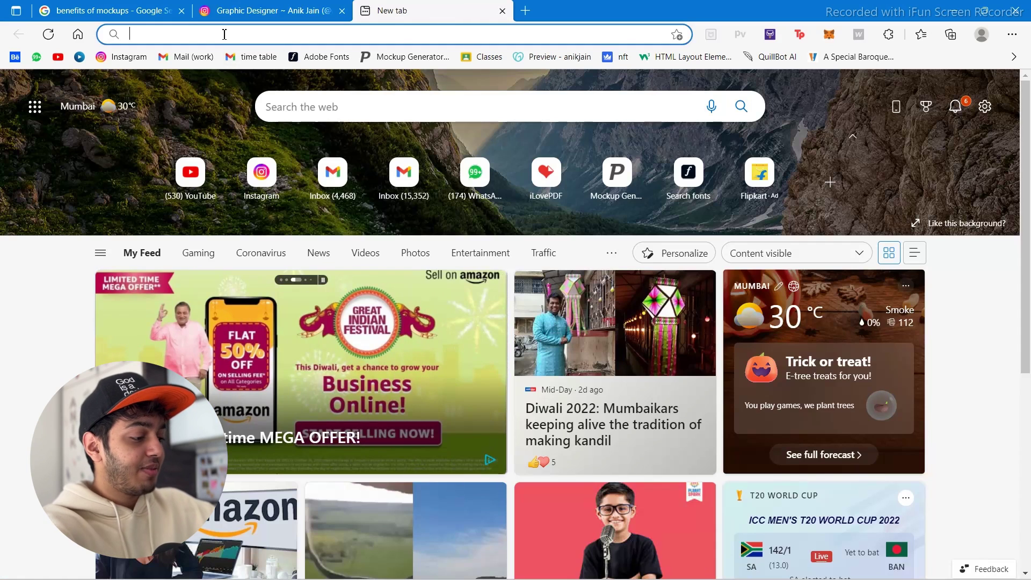
type("google.com")
key("Return")
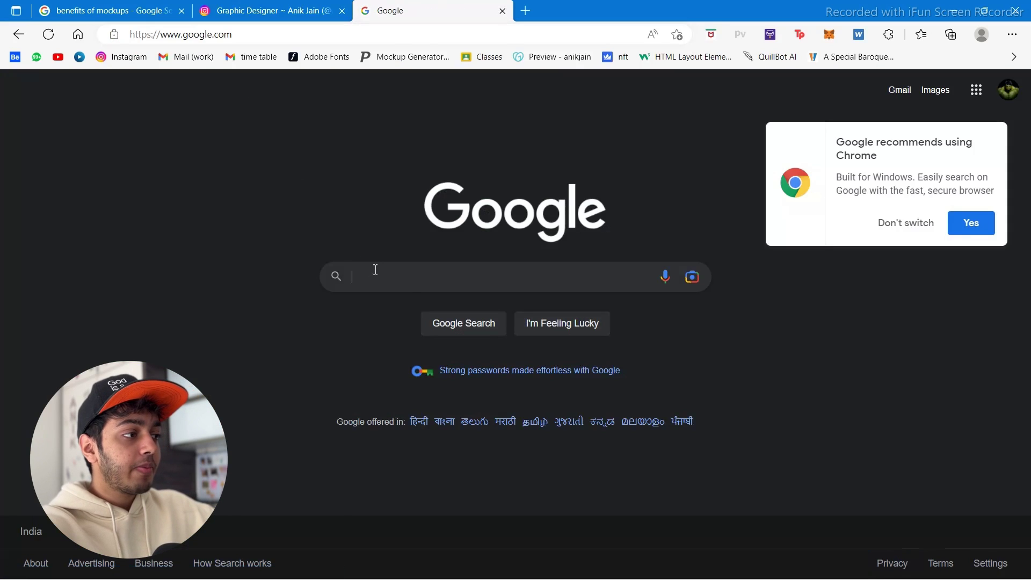
left_click(907, 222)
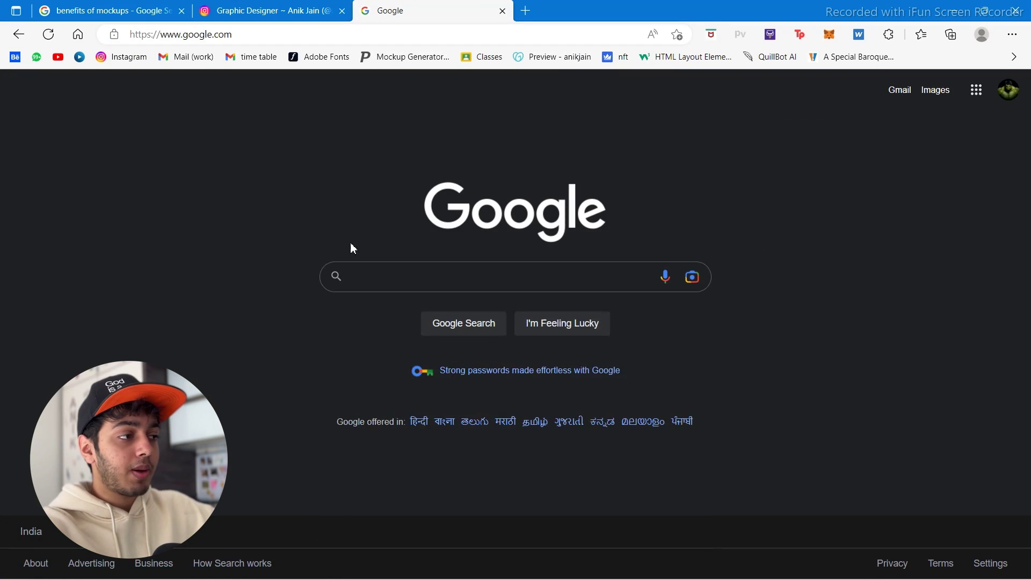
Search Google for "freepick.com" and open the Freepik home page from the results.
left_click(370, 278)
type("free")
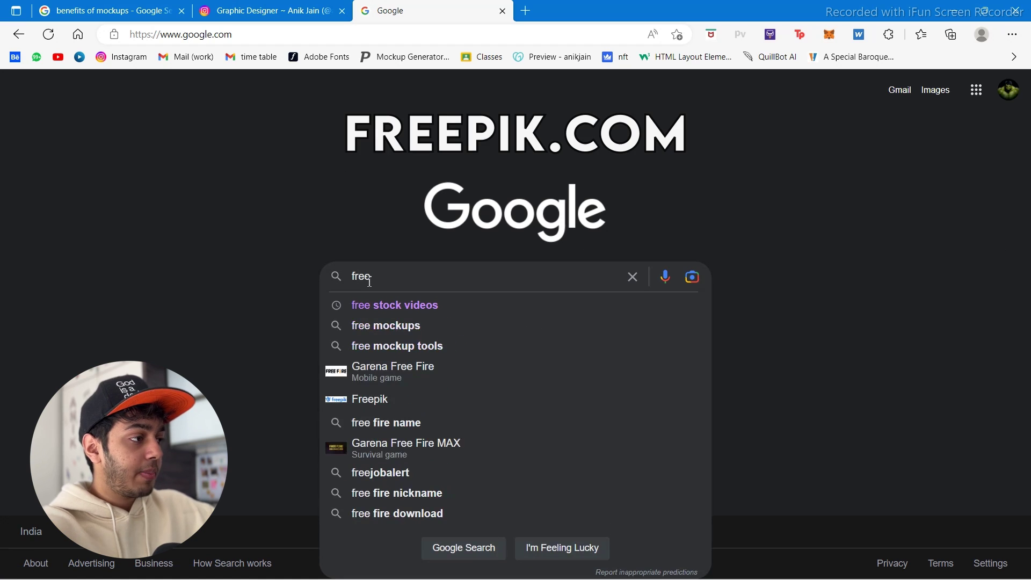
type("pick.com")
key("Return")
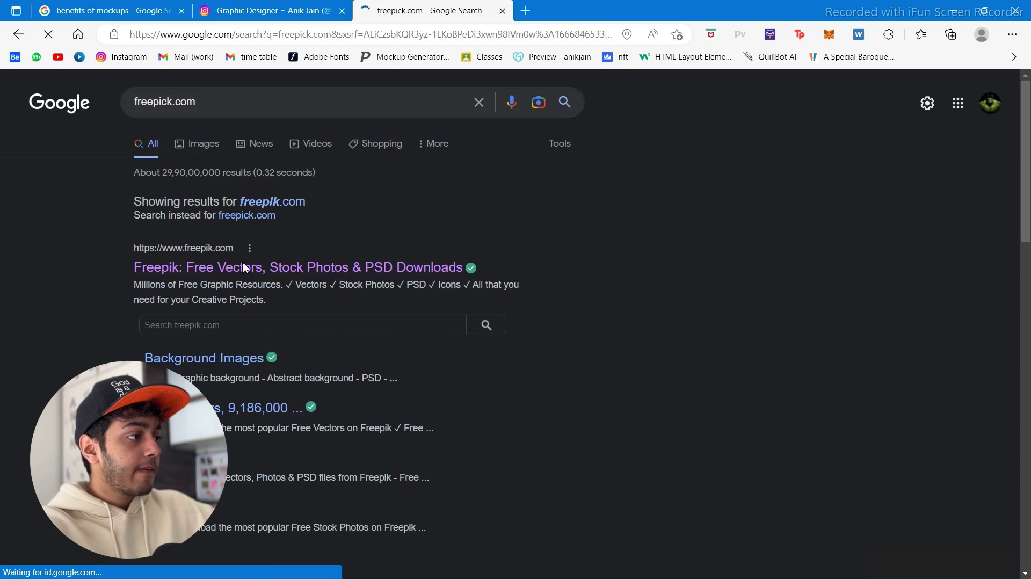
left_click(242, 268)
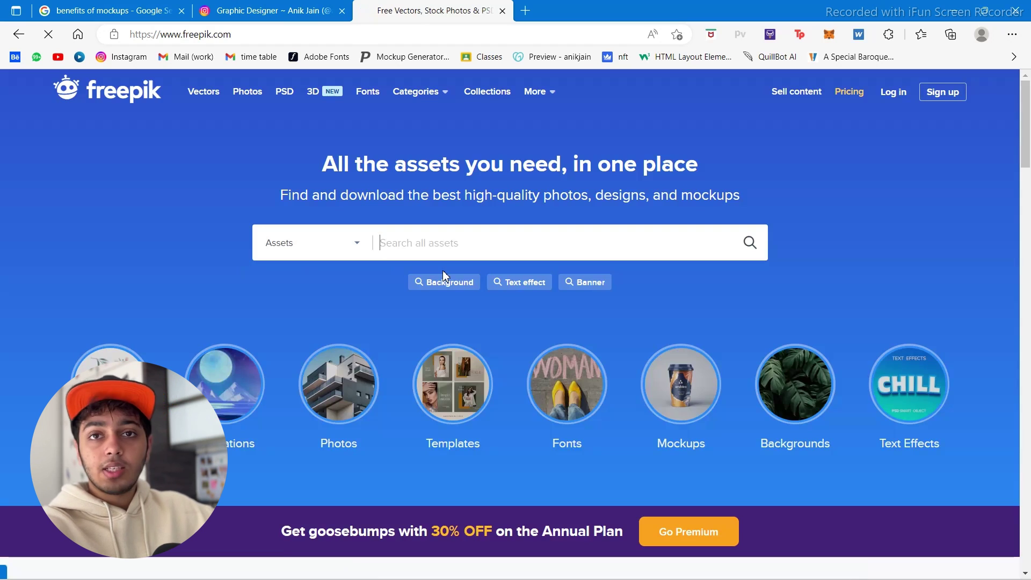
Open google.com in a new browser tab and search for "food packaging mockup".
left_click(529, 13)
type("google.com")
key("Return")
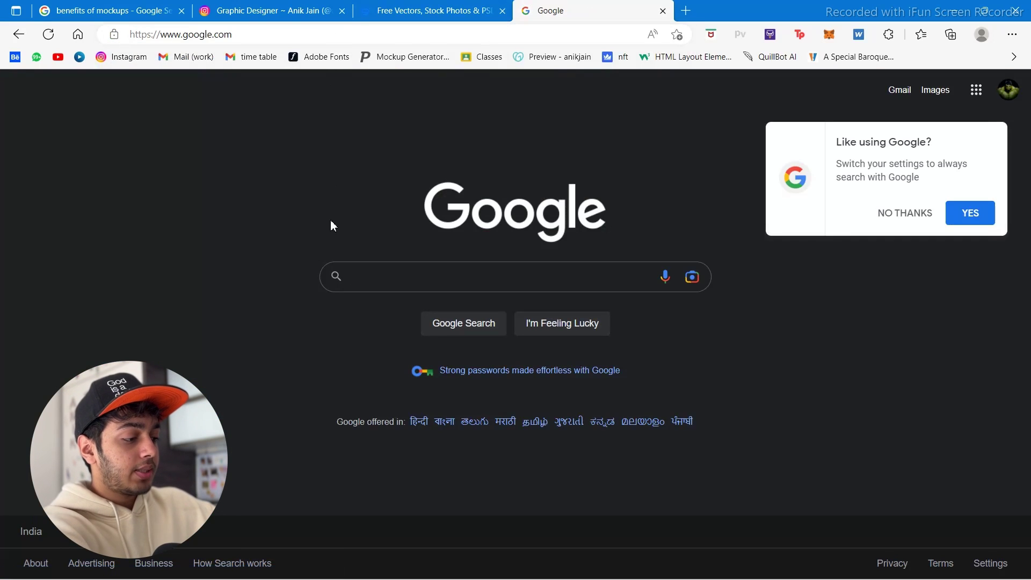
type("f")
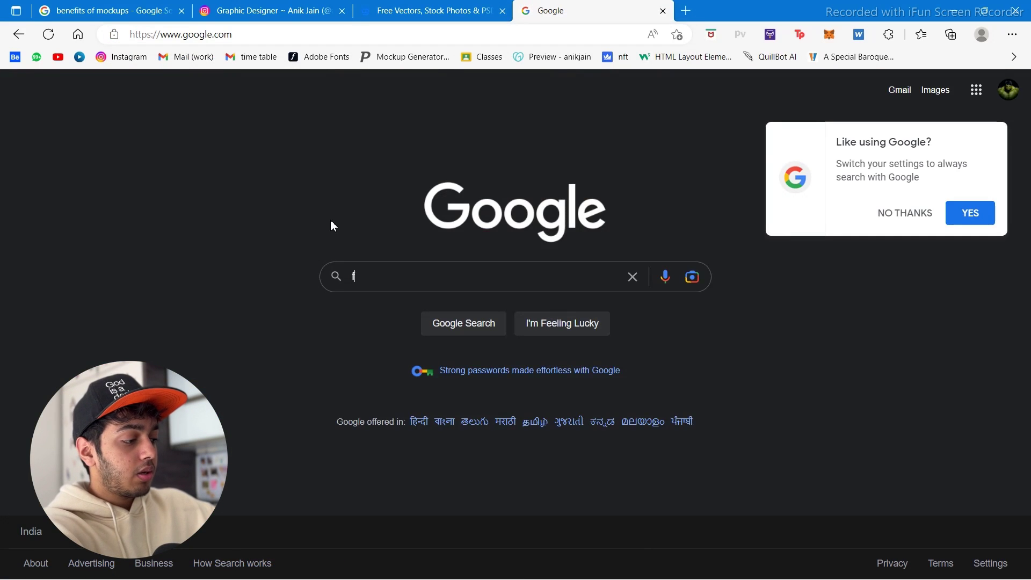
type("ood packaging")
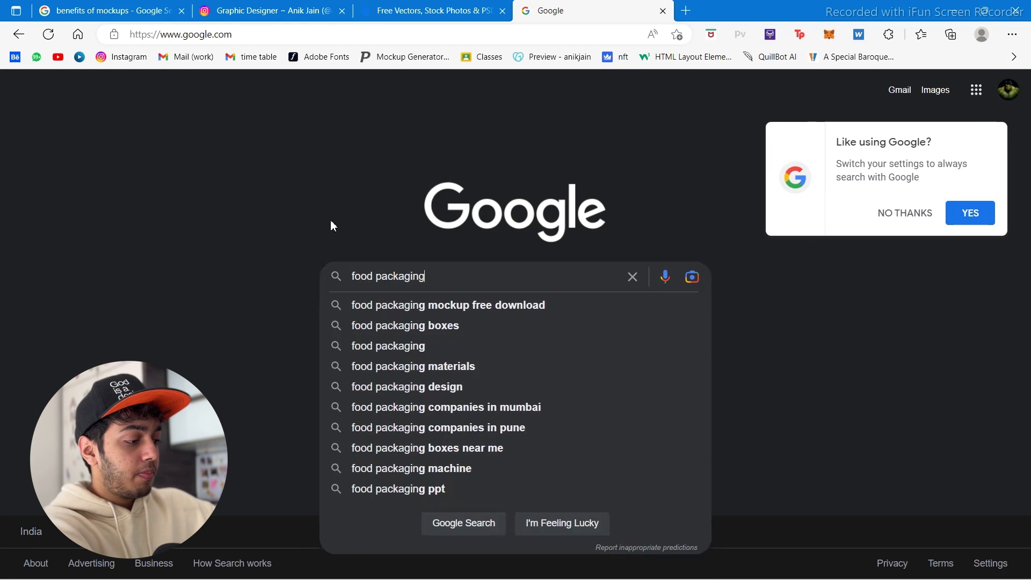
type(" mockup")
key("Return")
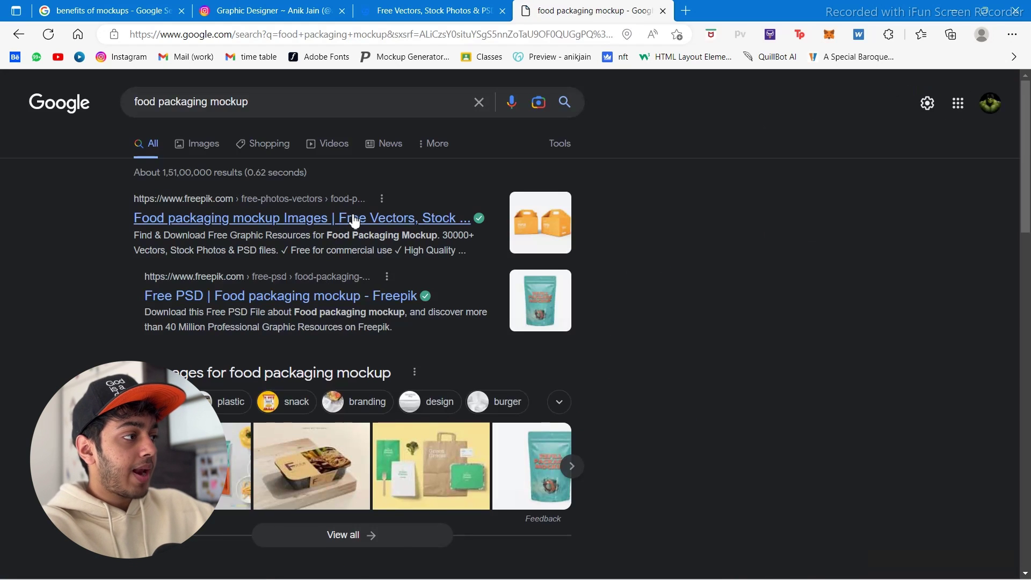
Open Freepik's food packaging mockup results in a separate tab and select the "Snack pouch plastic bag mockup psd".
middle_click(354, 221)
left_click(752, 11)
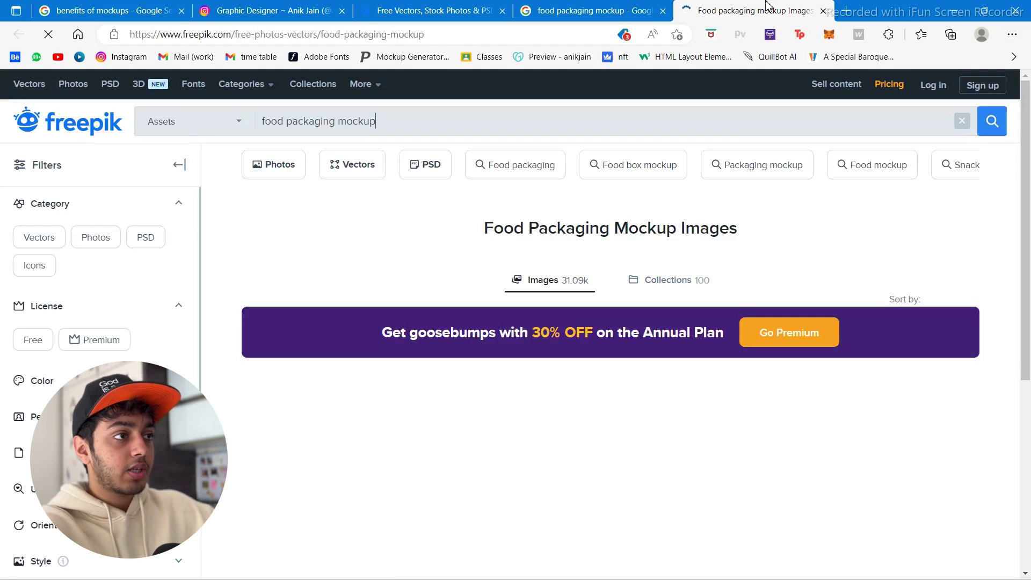
scroll(750, 398, "down", 3)
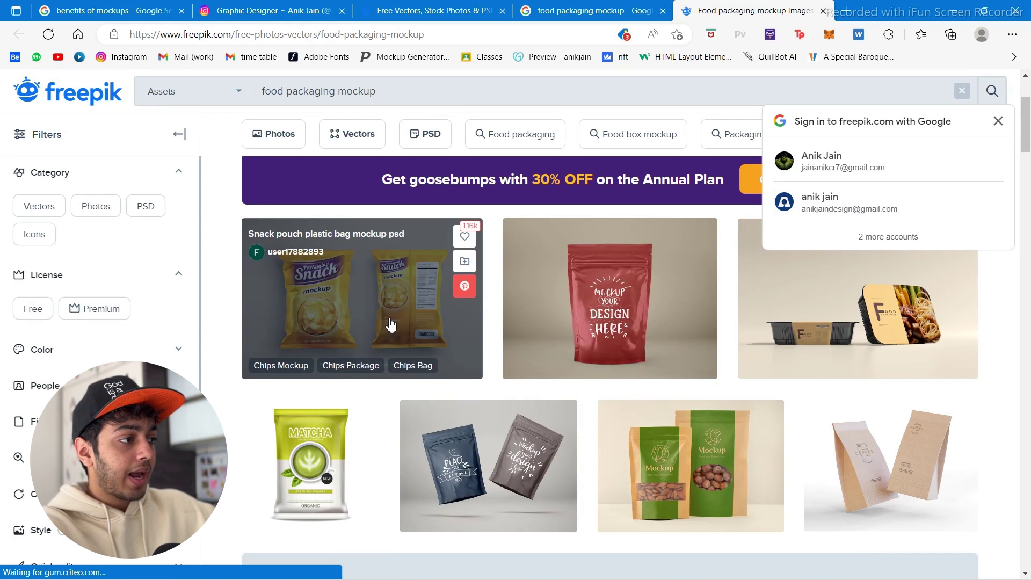
left_click(391, 325)
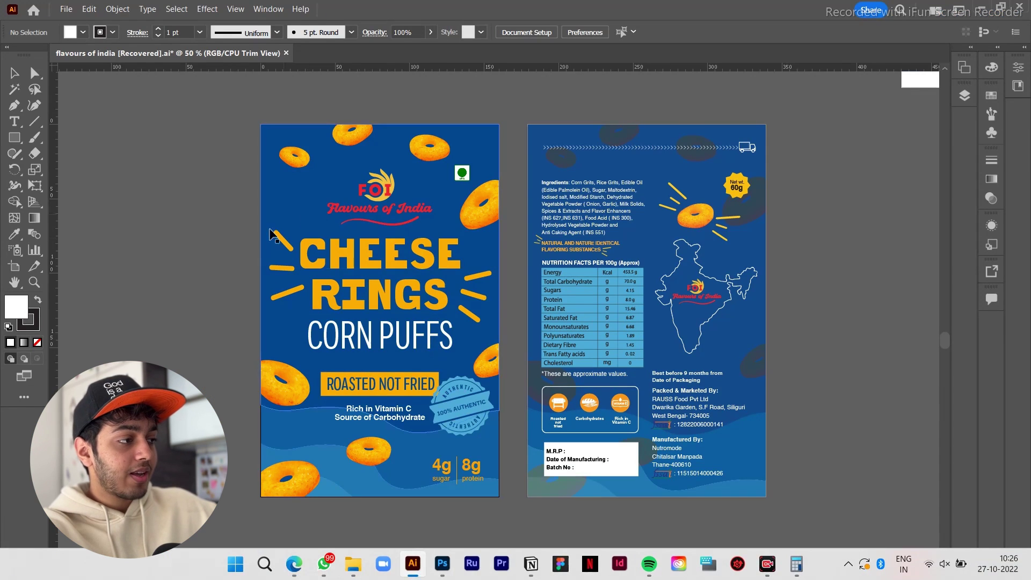
Return to the Edge browser and download the snack pouch plastic bag mockup under the free license.
left_click(295, 571)
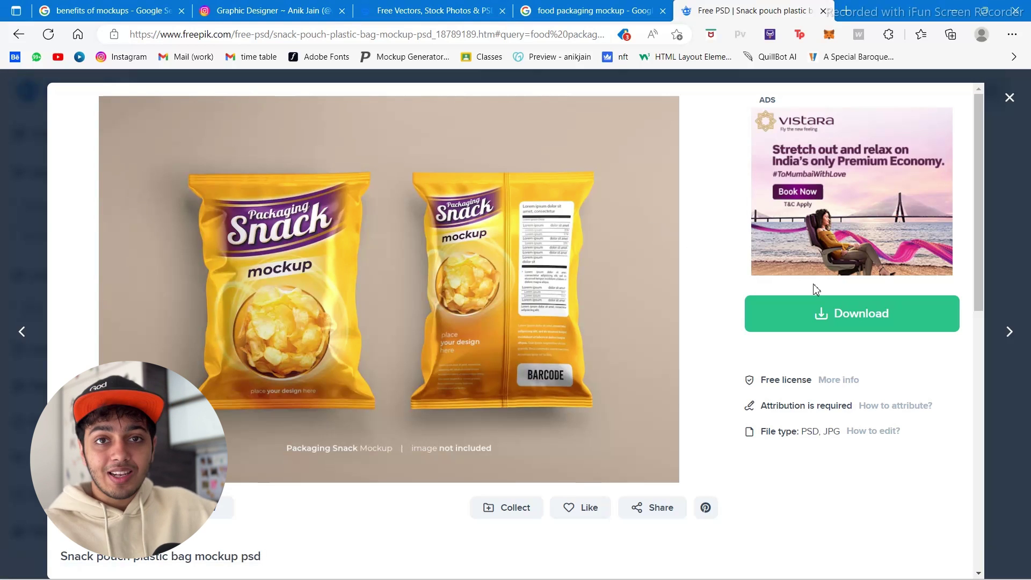
left_click(831, 323)
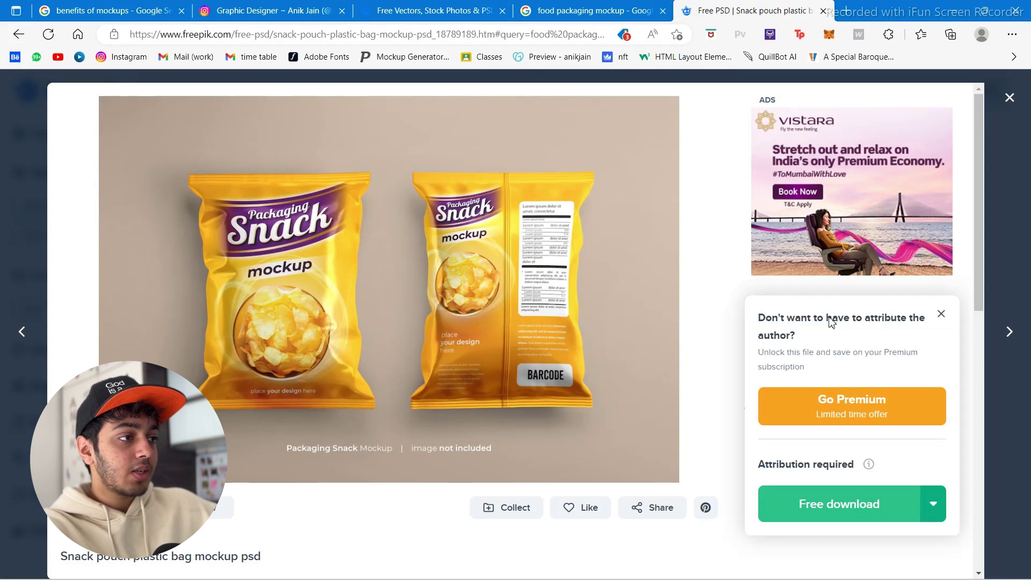
left_click(827, 497)
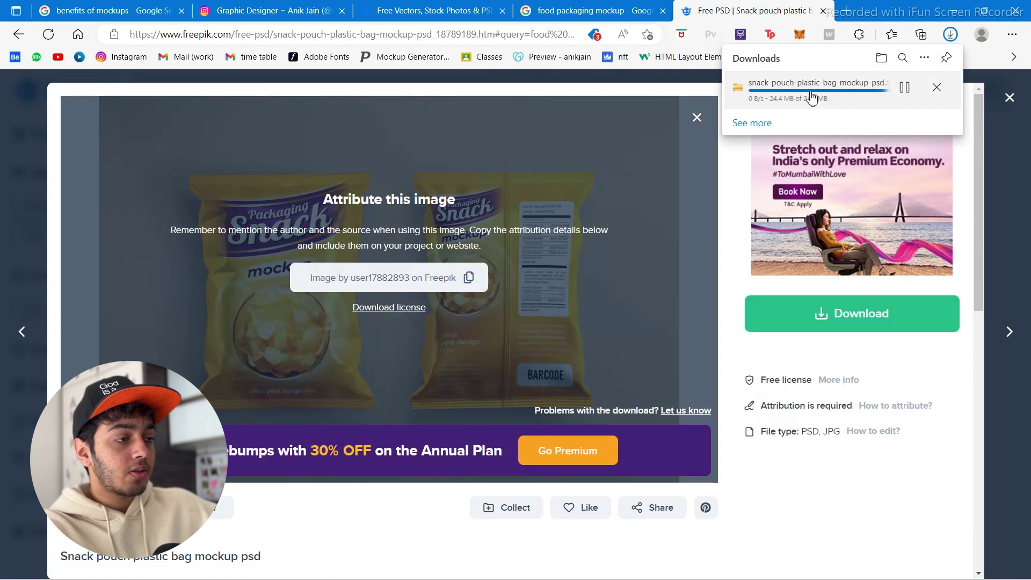
Open the downloaded snack pouch mockup archive, and go to the Downloads folder to select its zip file.
left_click(812, 98)
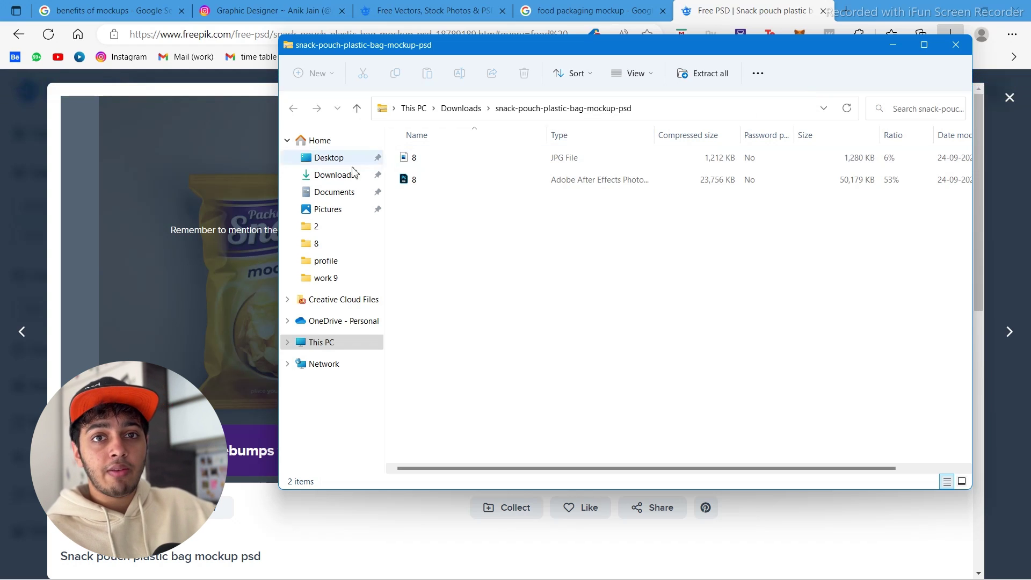
left_click(334, 175)
left_click(434, 221)
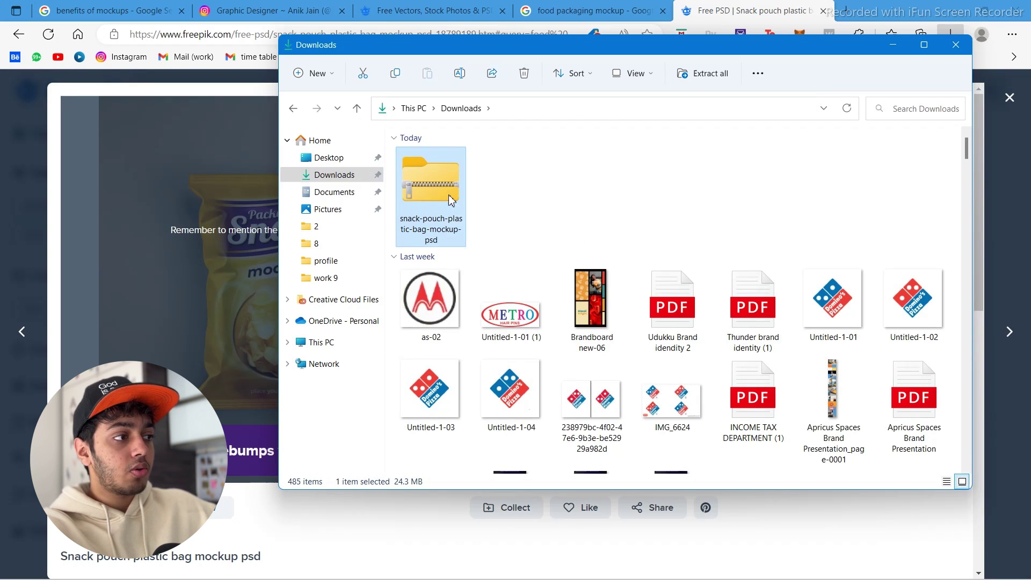
right_click(450, 196)
left_click(509, 307)
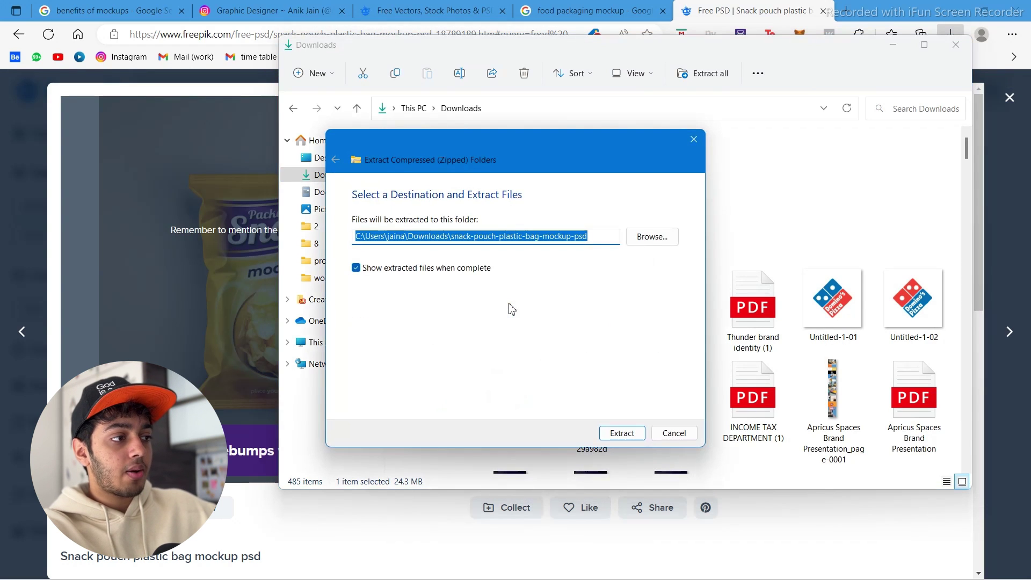
left_click(694, 139)
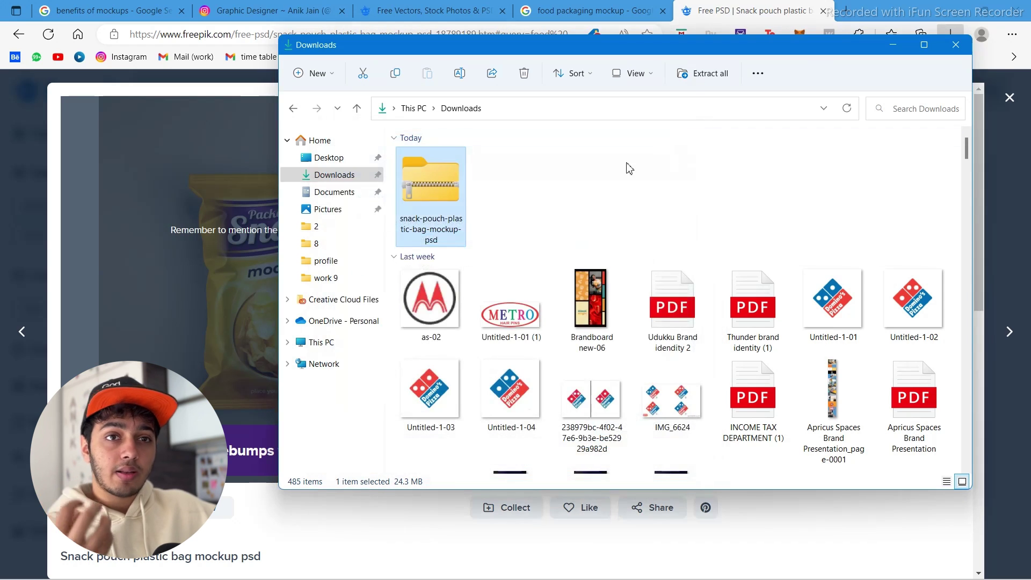
Open the snack-pouch-plastic-bag-mockup-psd archive and view the JPG preview image named 8.
double_click(438, 188)
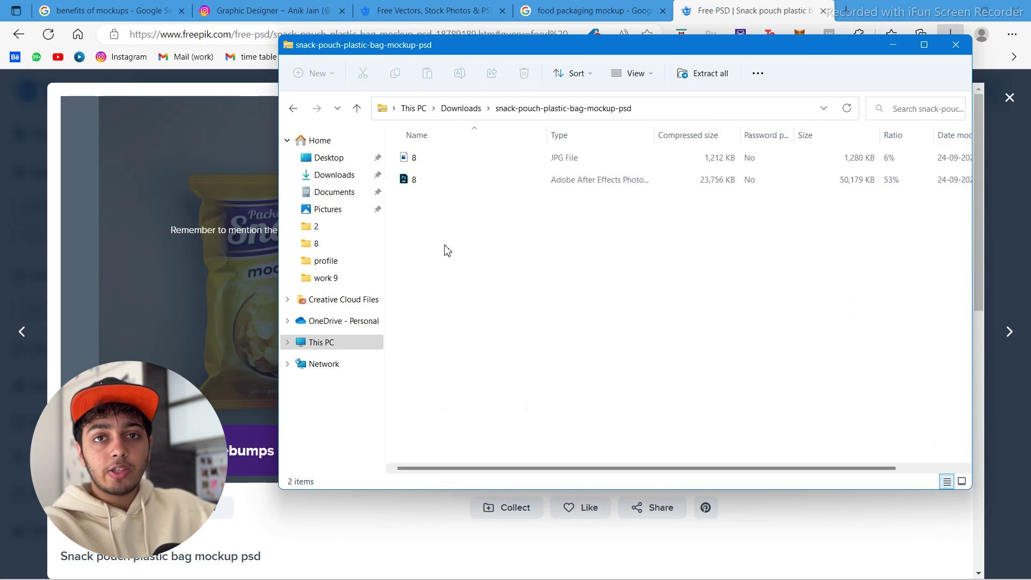
left_click(480, 161)
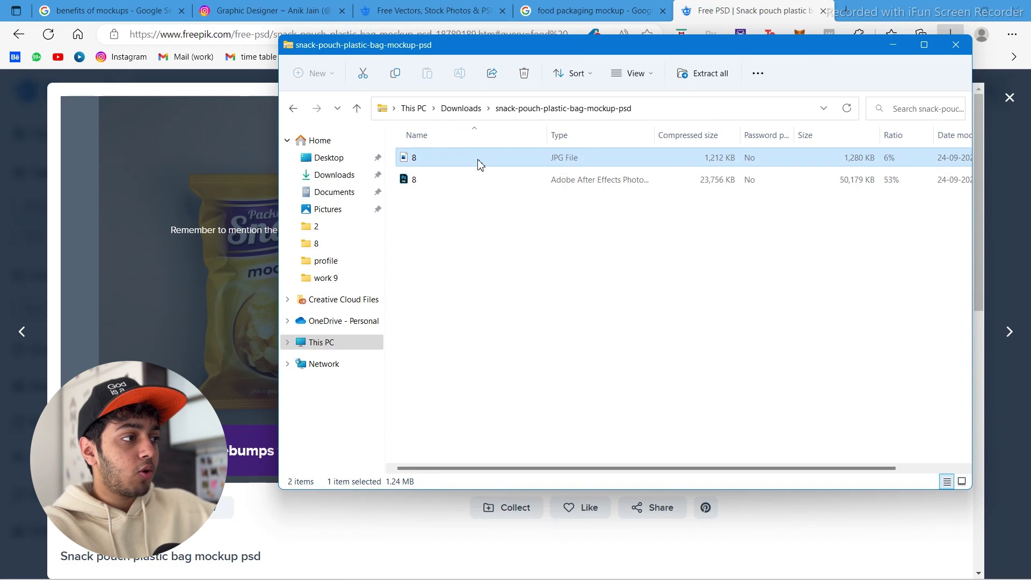
double_click(479, 160)
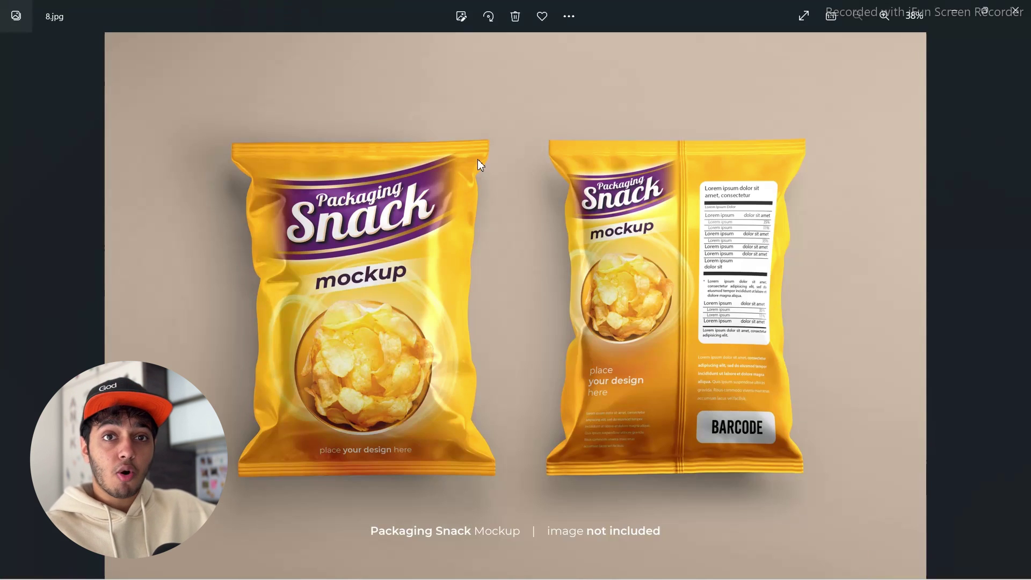
Close the image preview and open the archive's PSD file 8 with Adobe Photoshop 2023.
left_click(1015, 11)
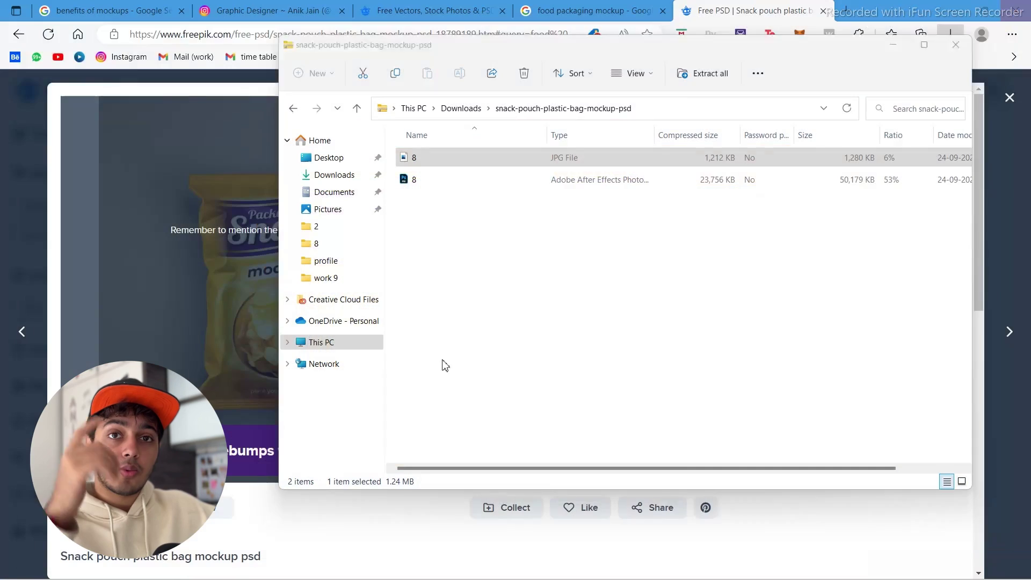
left_click(451, 187)
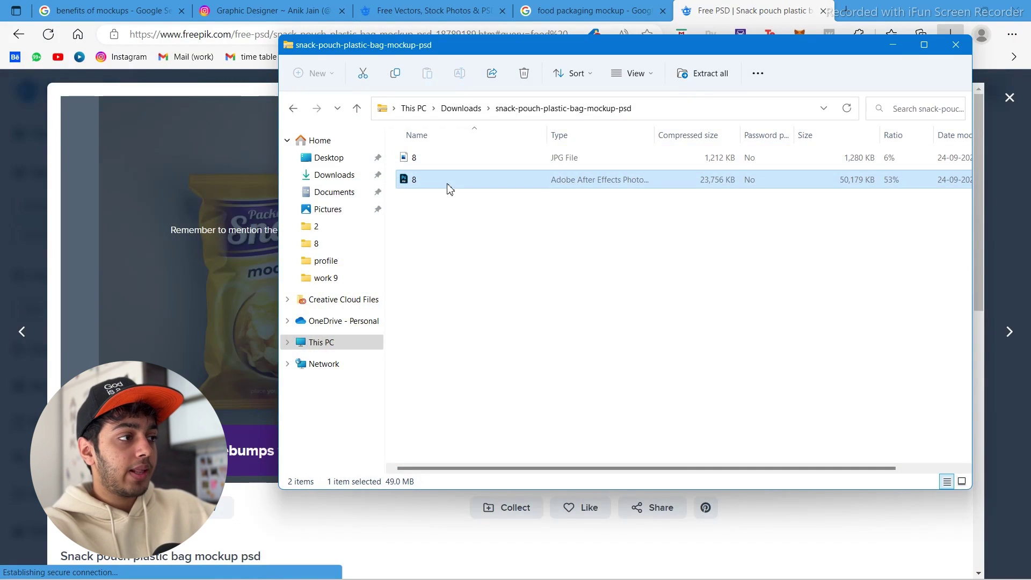
double_click(449, 184)
left_click(492, 234)
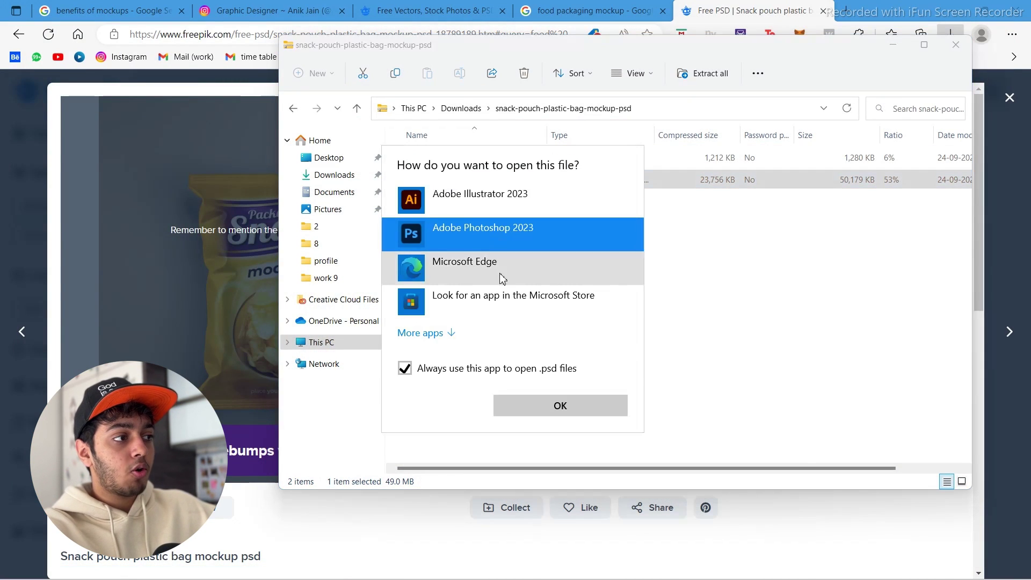
left_click(526, 406)
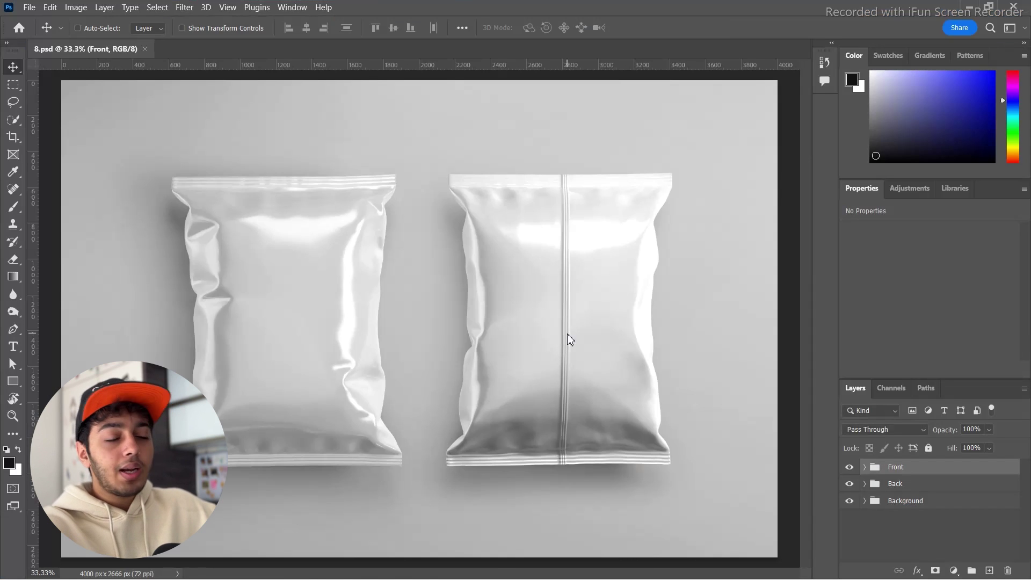
Undock the Layers panel so it floats beside the snack pouches, and make it taller.
scroll(534, 374, "down", 1)
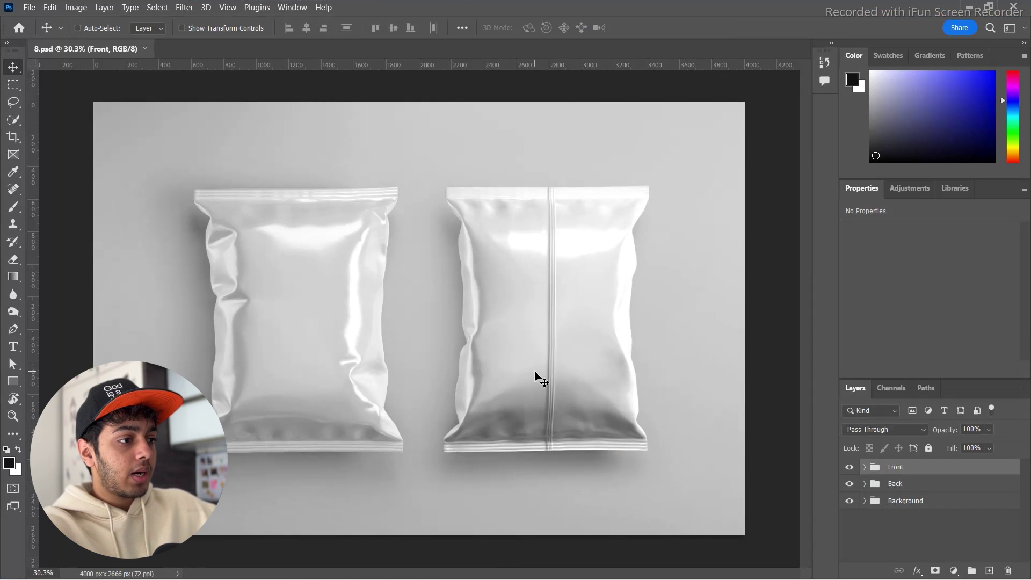
scroll(457, 306, "up", 3)
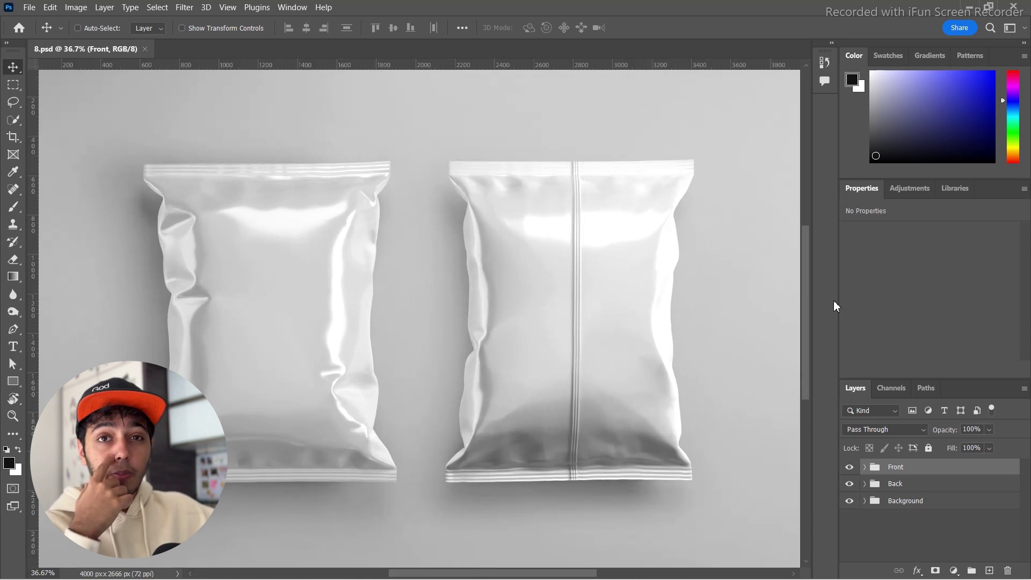
left_click_drag(858, 396, 772, 163)
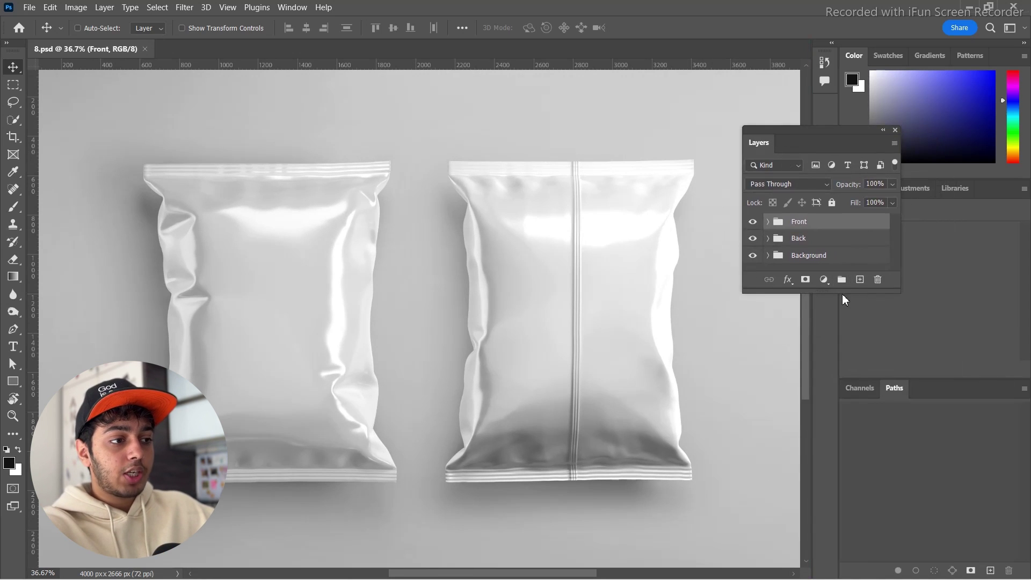
left_click_drag(842, 293, 843, 356)
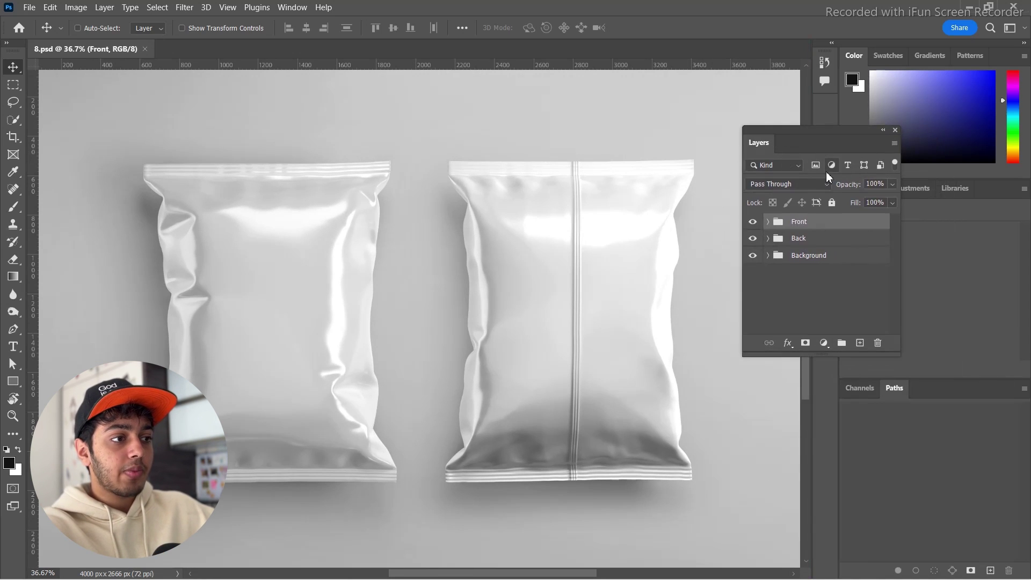
Hide the Layers panel and show it again.
left_click(293, 7)
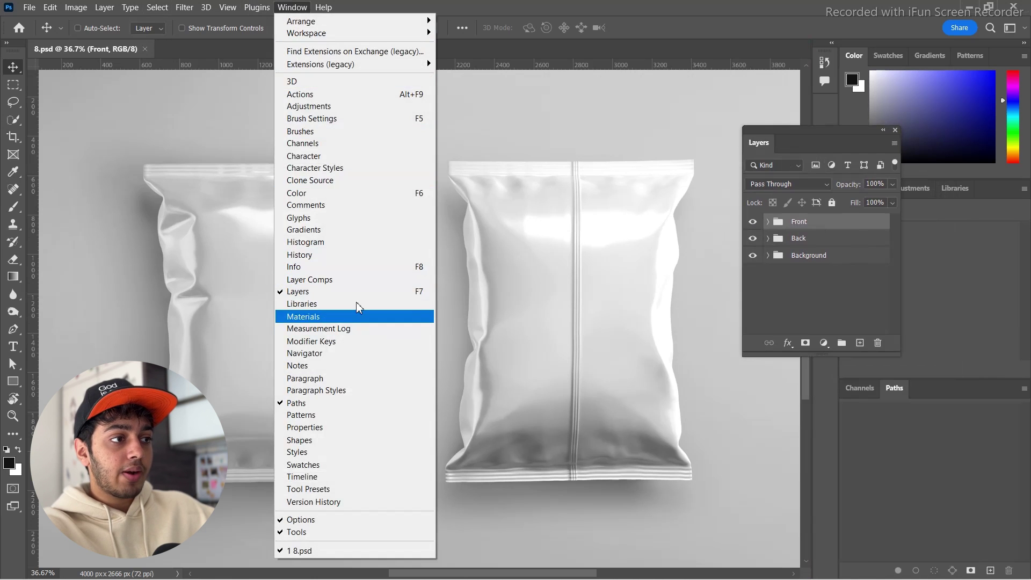
left_click(298, 291)
left_click(292, 7)
mouse_move(257, 7)
mouse_move(292, 7)
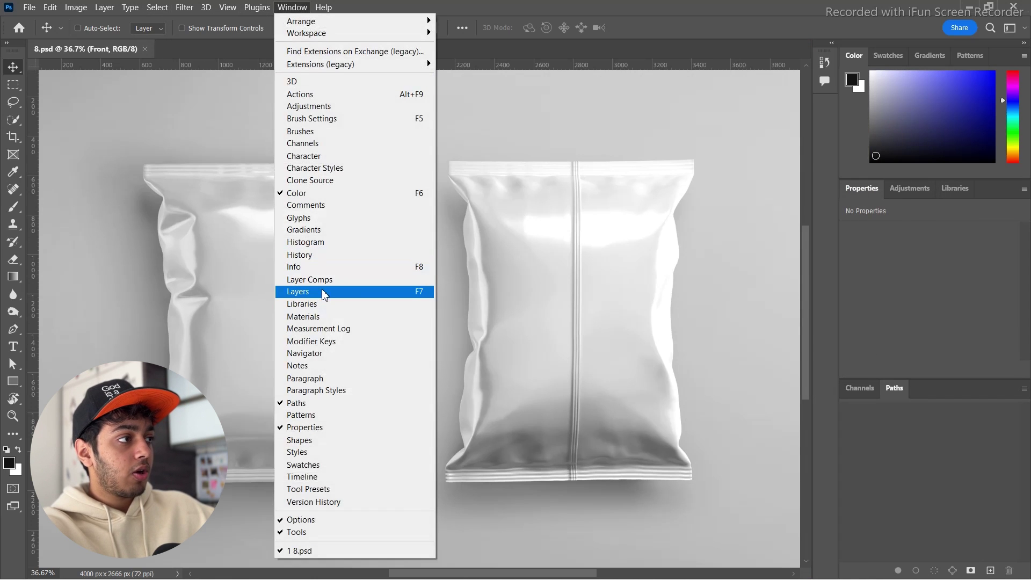
key("F7")
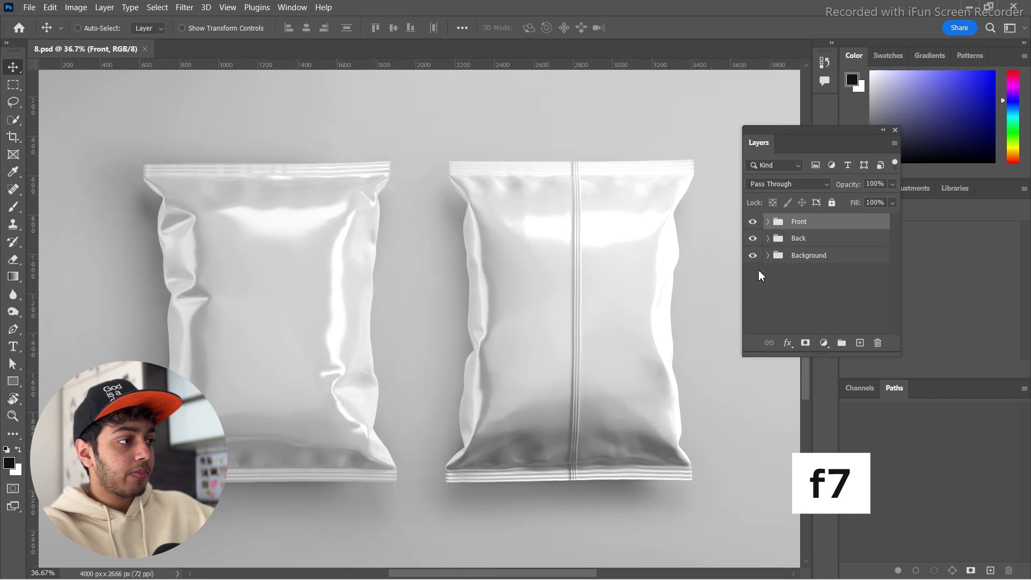
Toggle the visibility of the Front, Back and Background groups off and on to check what each contains.
left_click(753, 222)
left_click(753, 222)
left_click(753, 238)
left_click(753, 239)
left_click(753, 255)
left_click(753, 255)
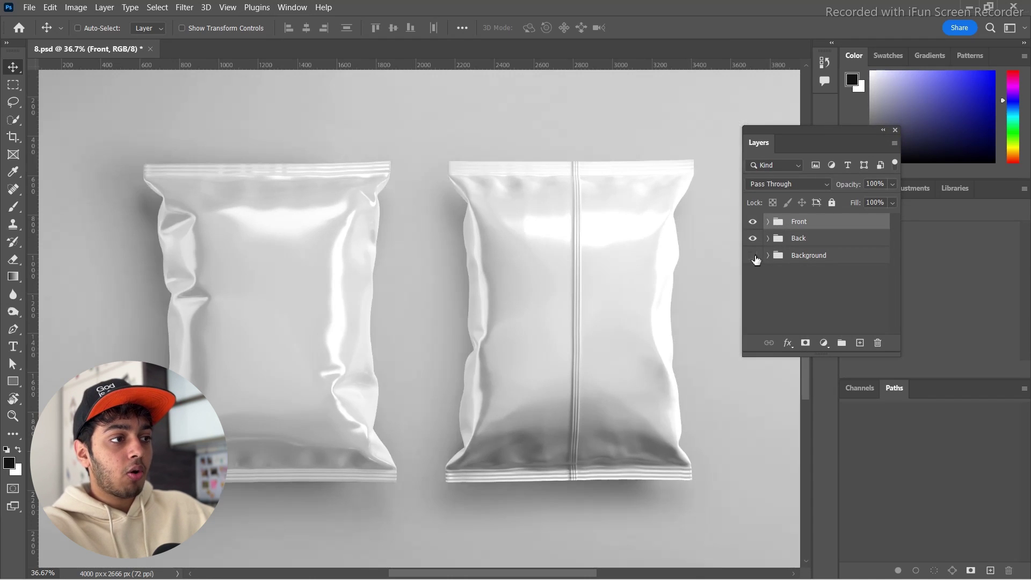
left_click(754, 255)
left_click(753, 256)
left_click(753, 222)
left_click(753, 222)
Expand the Front group and open its Place Your Design Here smart object for editing.
left_click(769, 222)
left_click(769, 221)
left_click(768, 222)
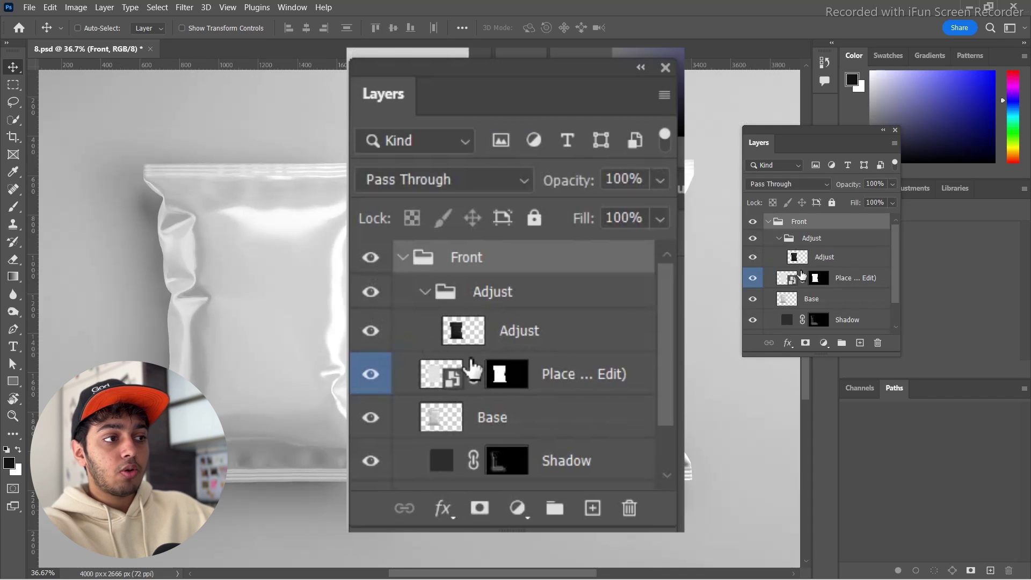
scroll(772, 254, "down", 1)
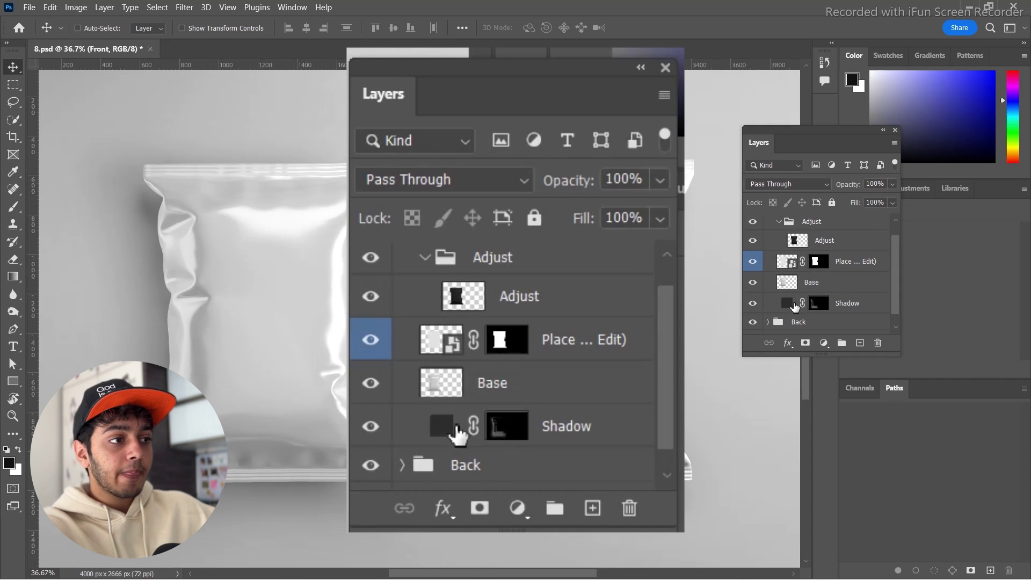
scroll(794, 301, "up", 1)
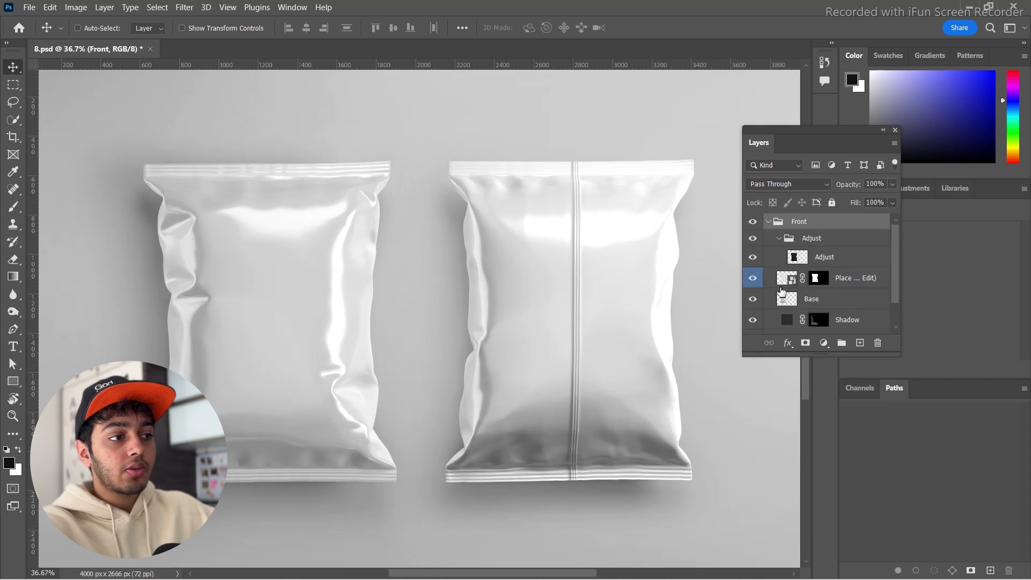
double_click(794, 279)
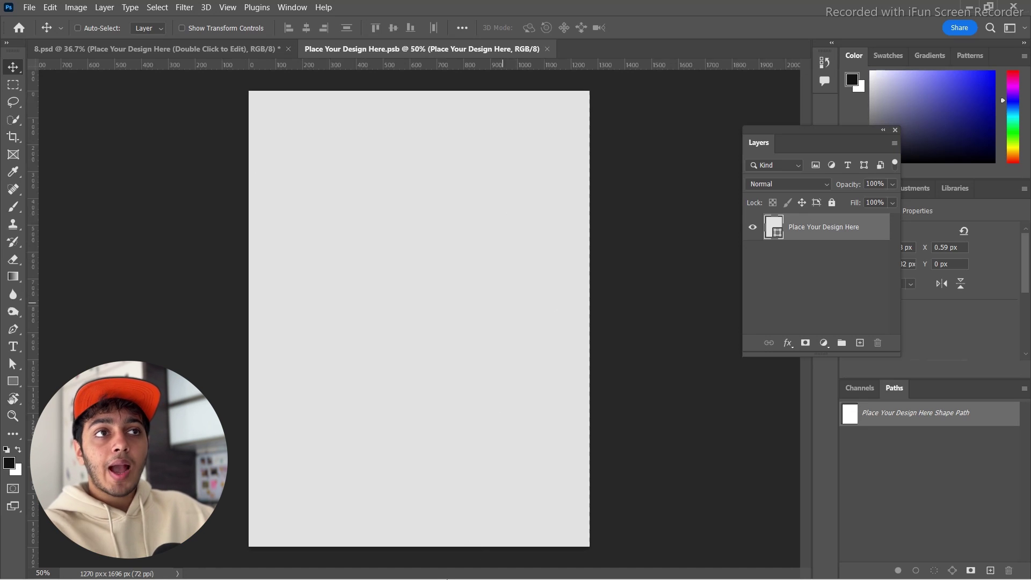
Switch to Illustrator, show the packaging document's artboard list, and select the front design's blue background.
left_click(413, 563)
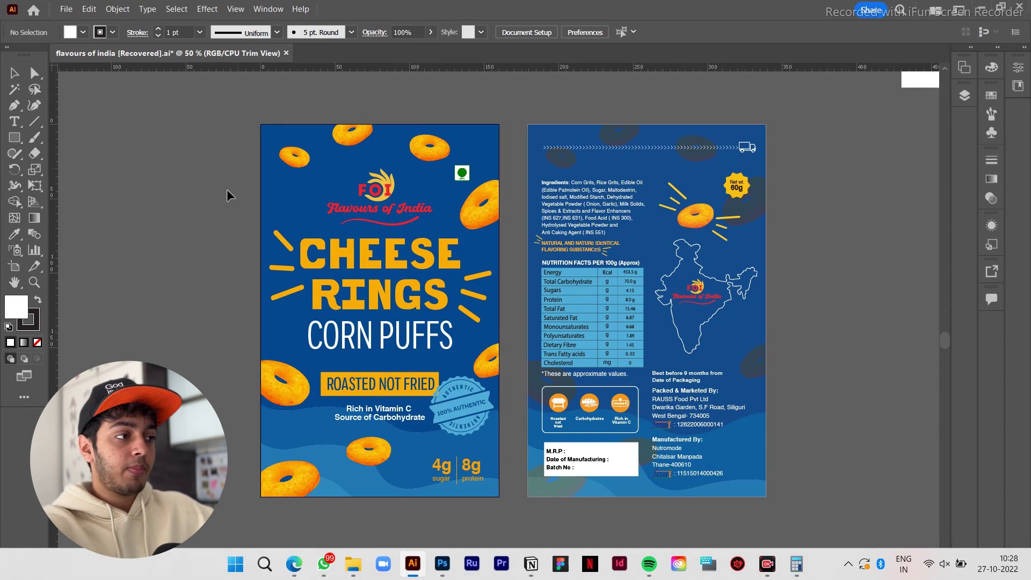
left_click(317, 209)
left_click(965, 67)
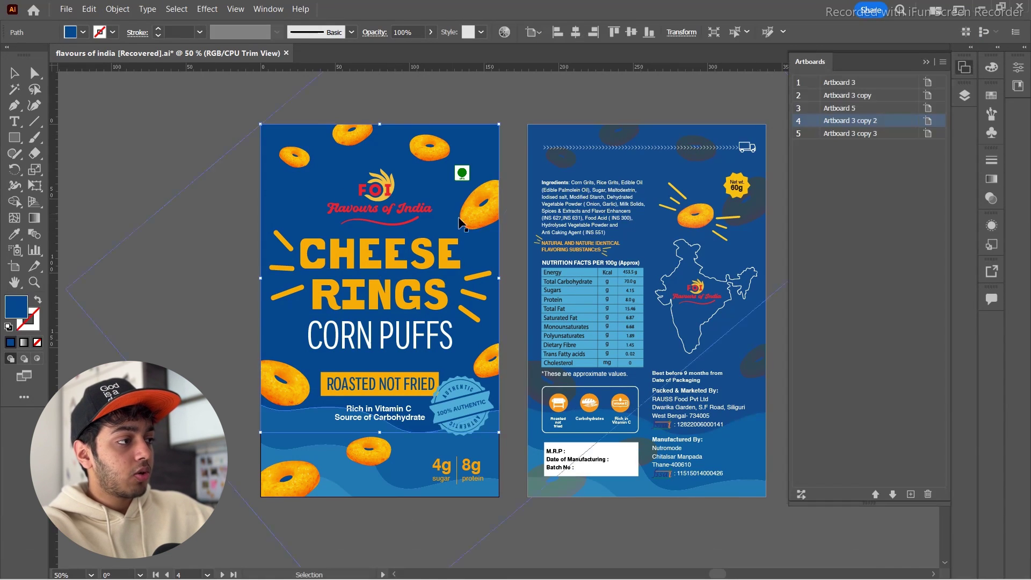
left_click(370, 191)
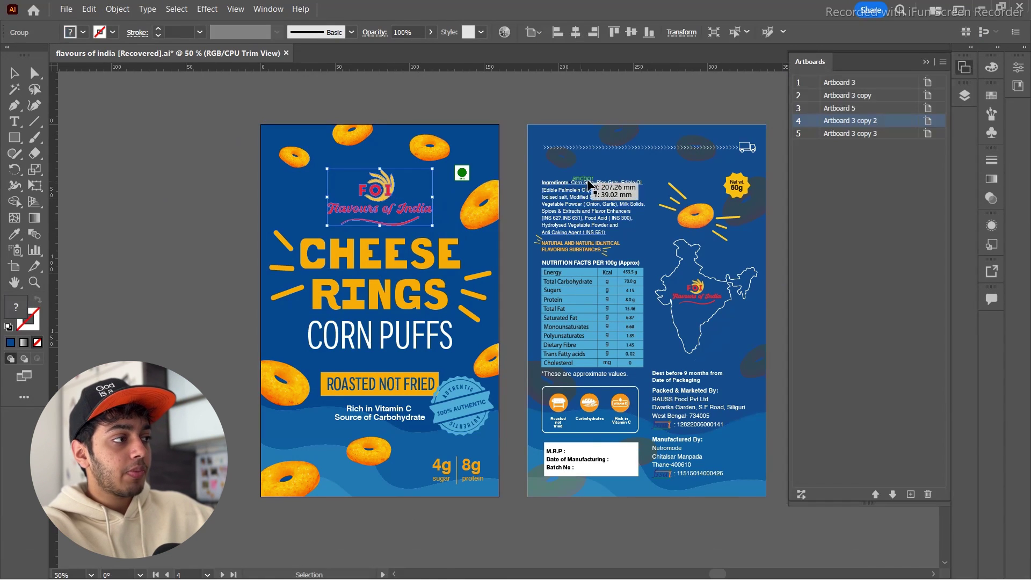
left_click(347, 161)
Export the packaging artboards as PNG files named final design at Medium (150 ppi) with a white background.
left_click(66, 10)
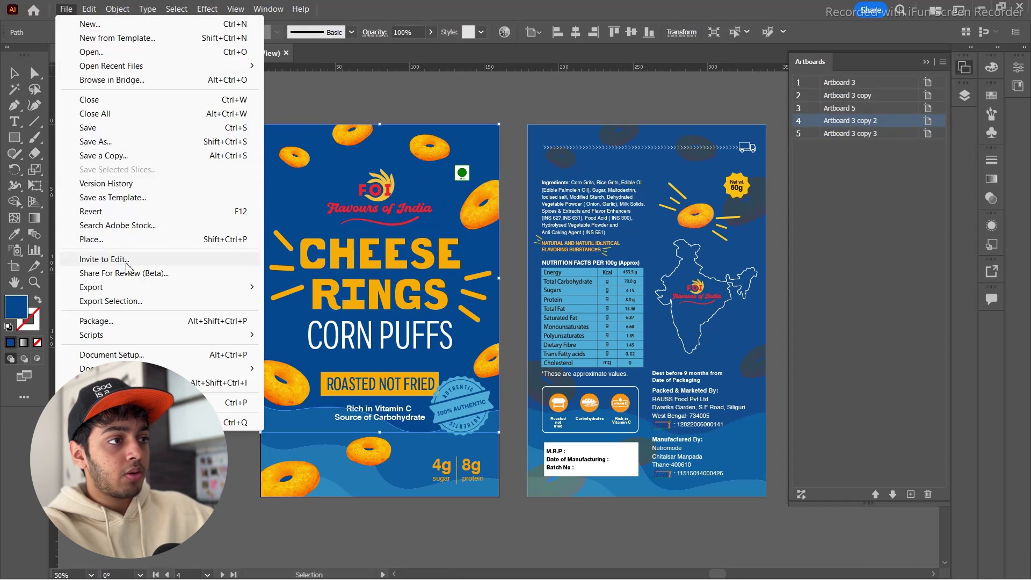
mouse_move(182, 288)
left_click(313, 302)
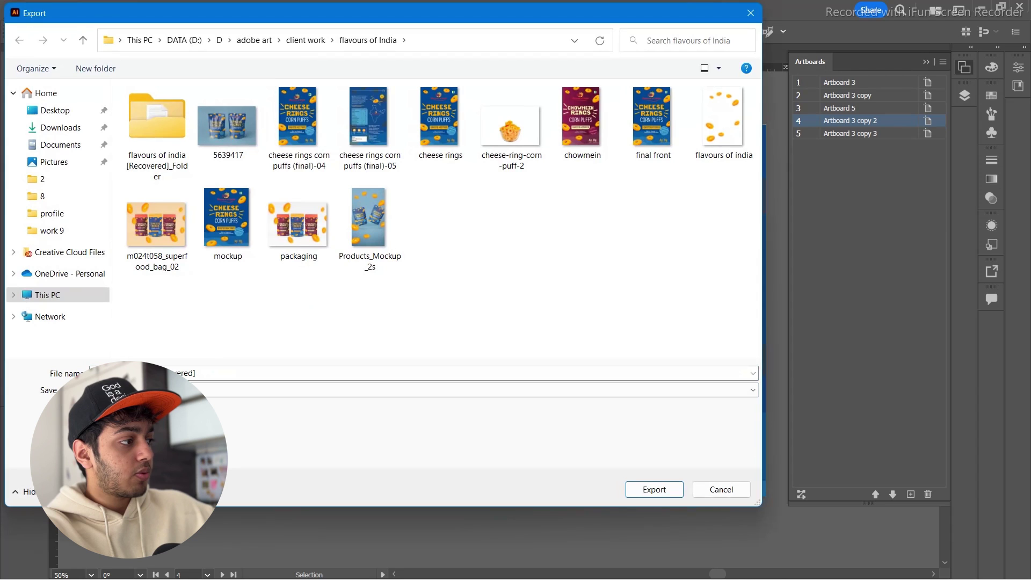
key("BackSpace")
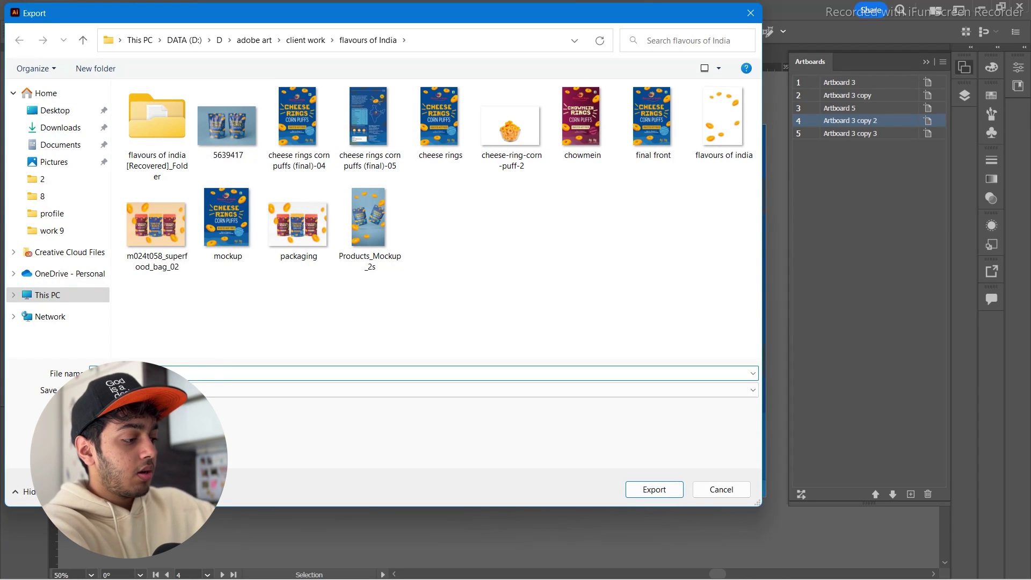
left_click(669, 487)
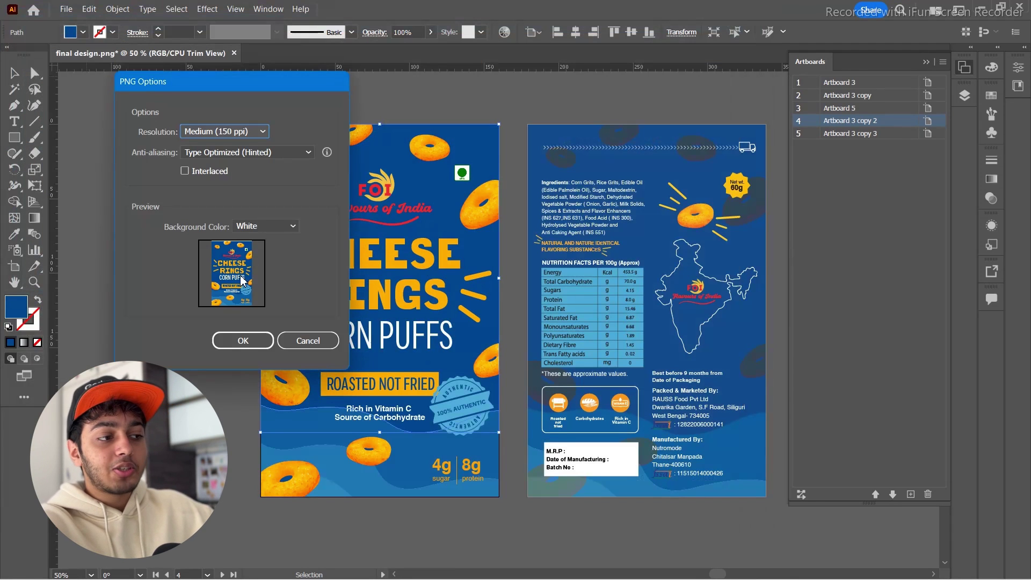
left_click(243, 340)
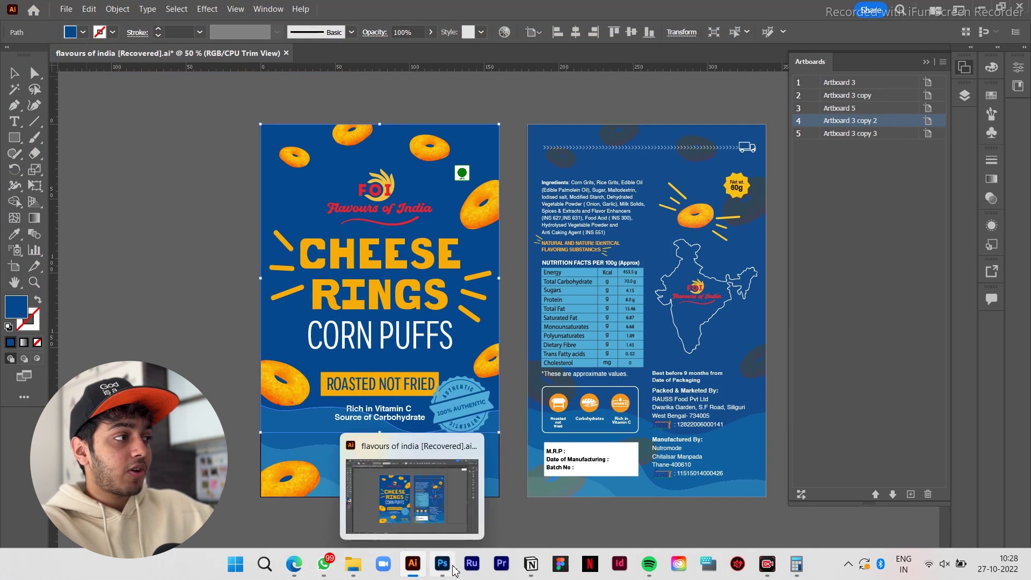
Switch to Photoshop, place final design-04 from the flavours of India folder as a linked image, and enlarge it to about 241.5%.
left_click(454, 571)
left_click(29, 7)
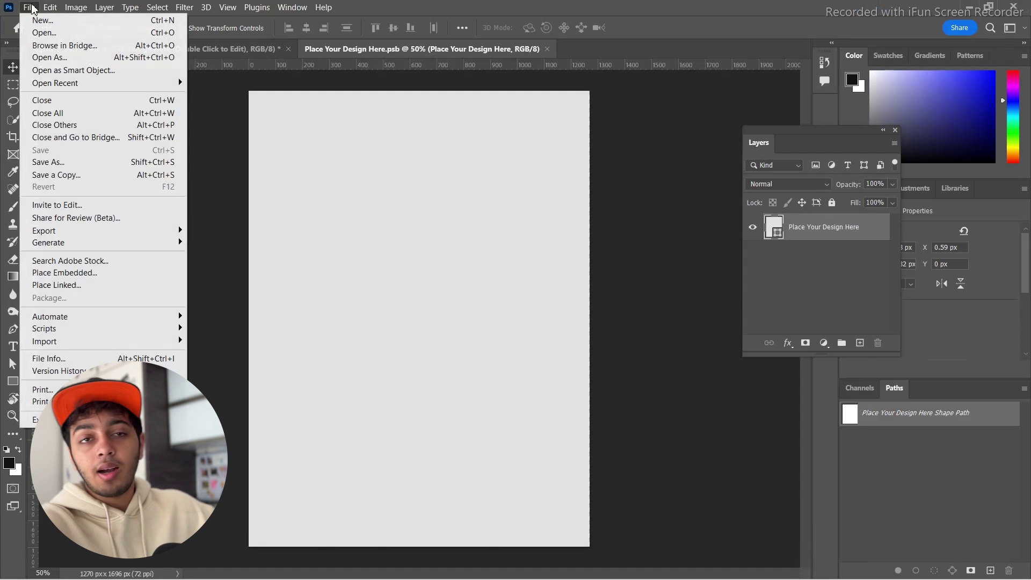
left_click(80, 285)
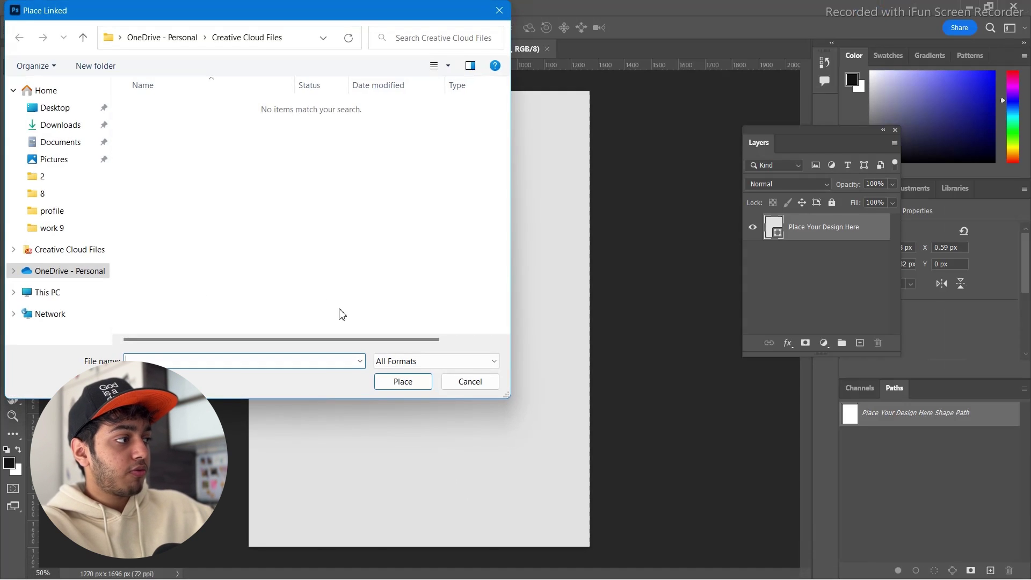
left_click(72, 193)
left_click(165, 38)
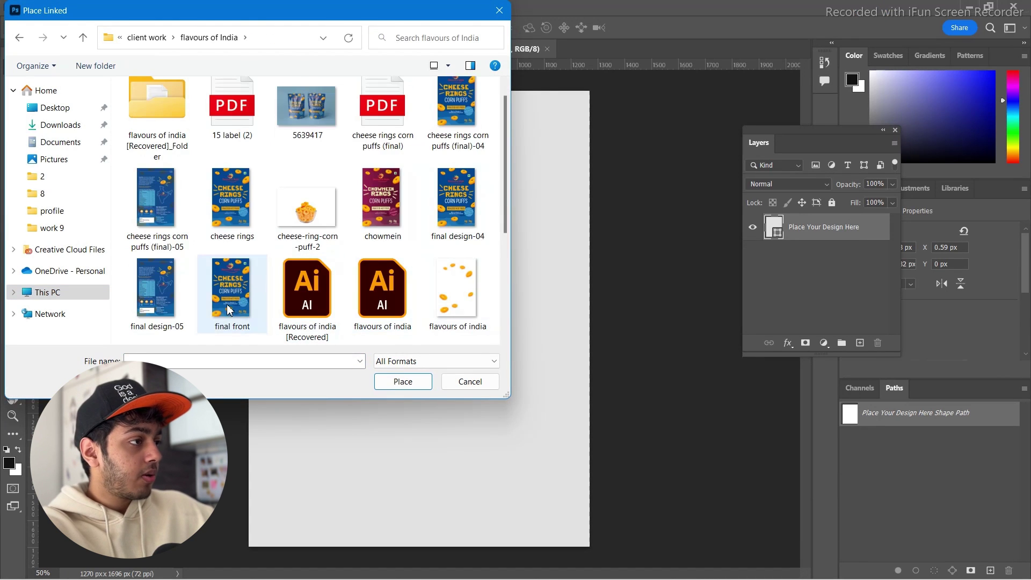
double_click(447, 226)
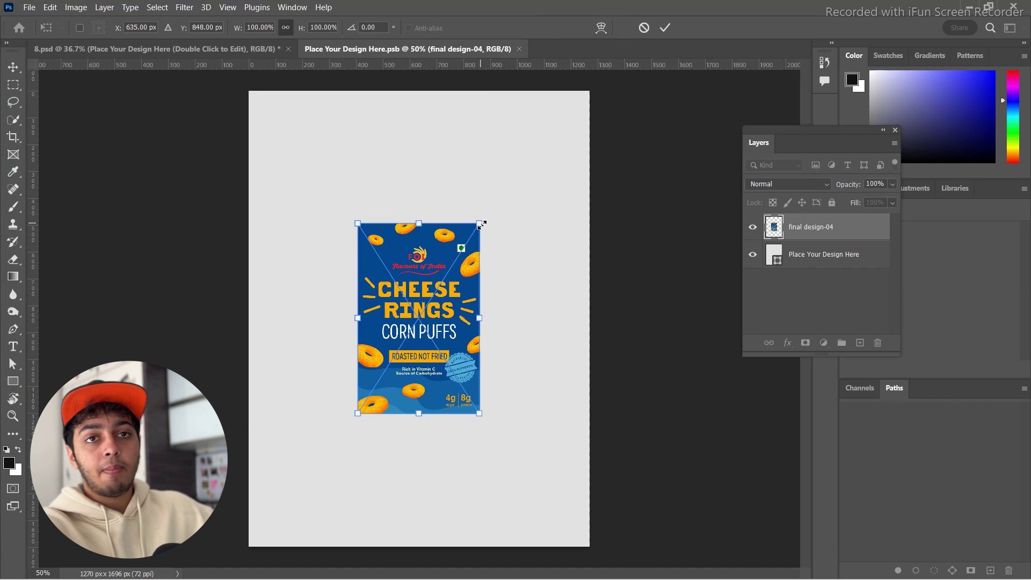
left_click_drag(482, 224, 595, 107)
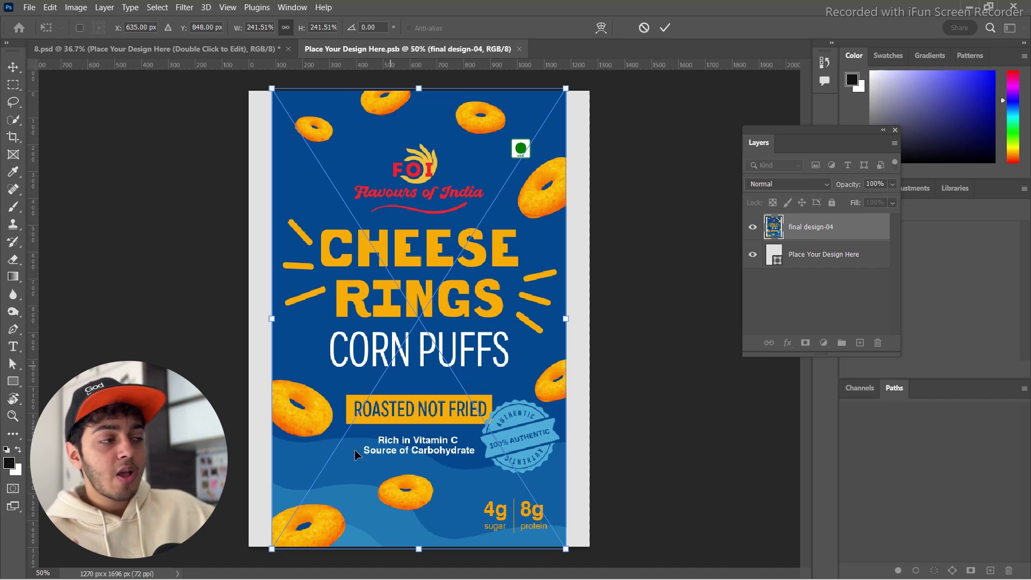
Switch to Illustrator and duplicate the front design's artboard, Artboard 3 copy 2, into the empty space beside it.
left_click(413, 577)
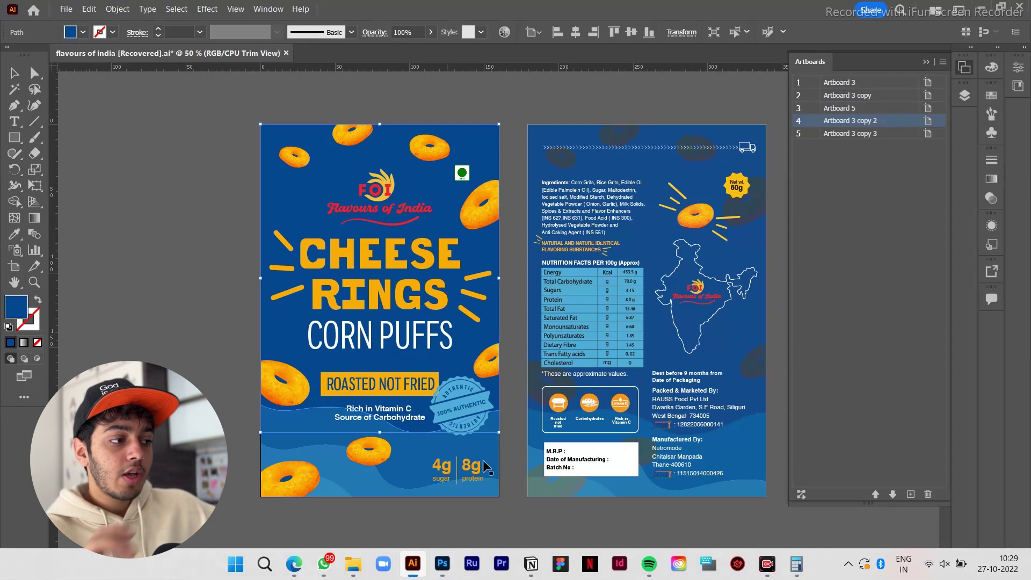
left_click(516, 491)
key("ctrl+minus")
left_click_drag(463, 274, 406, 253)
scroll(446, 356, "up", 1)
left_click_drag(366, 376, 404, 344)
key("shift+o")
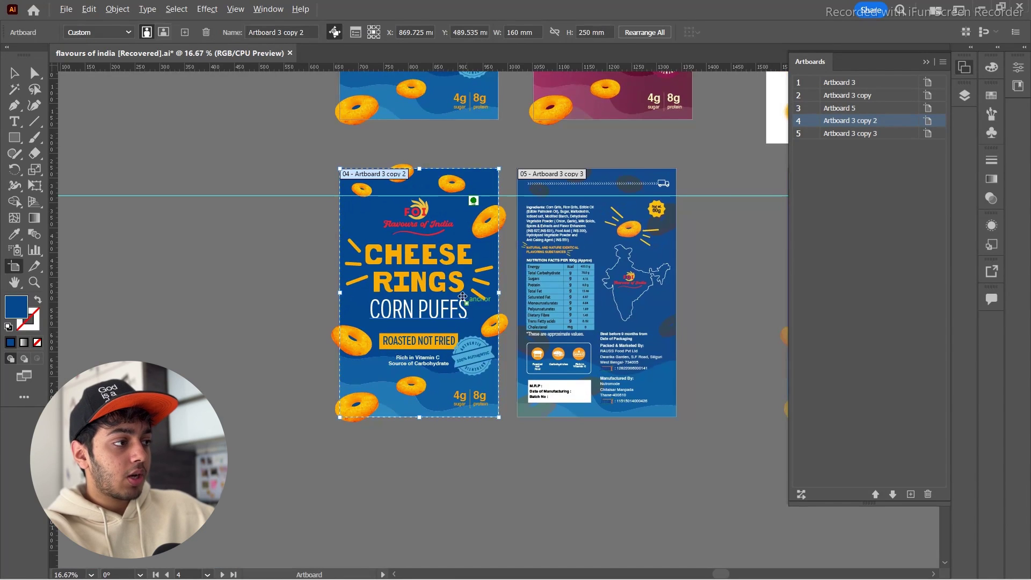
left_click_drag(464, 295, 302, 294)
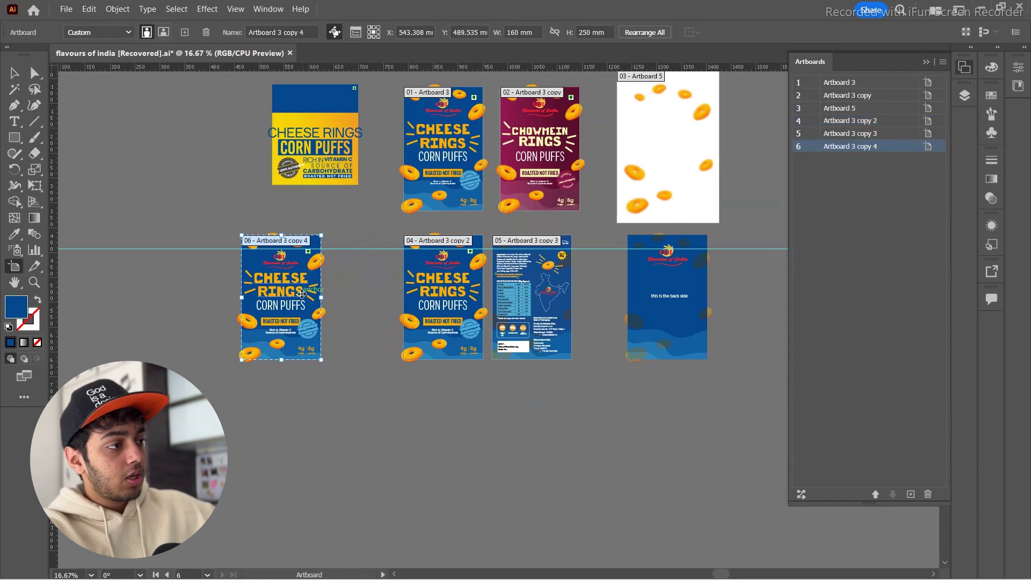
key("v")
Widen the duplicated front artboard equally on both sides to about 205 mm.
scroll(231, 296, "up", 3)
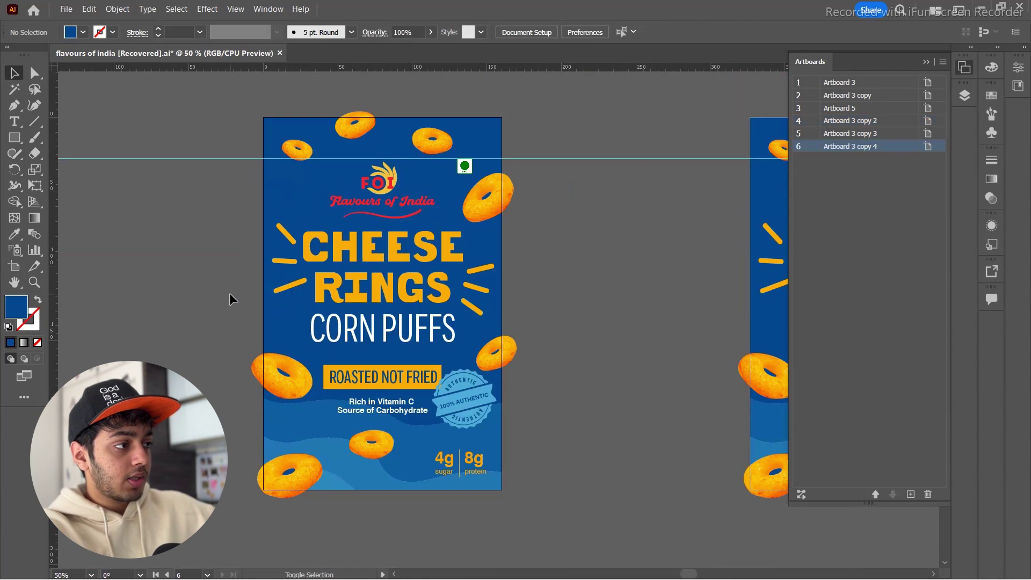
key("shift+o")
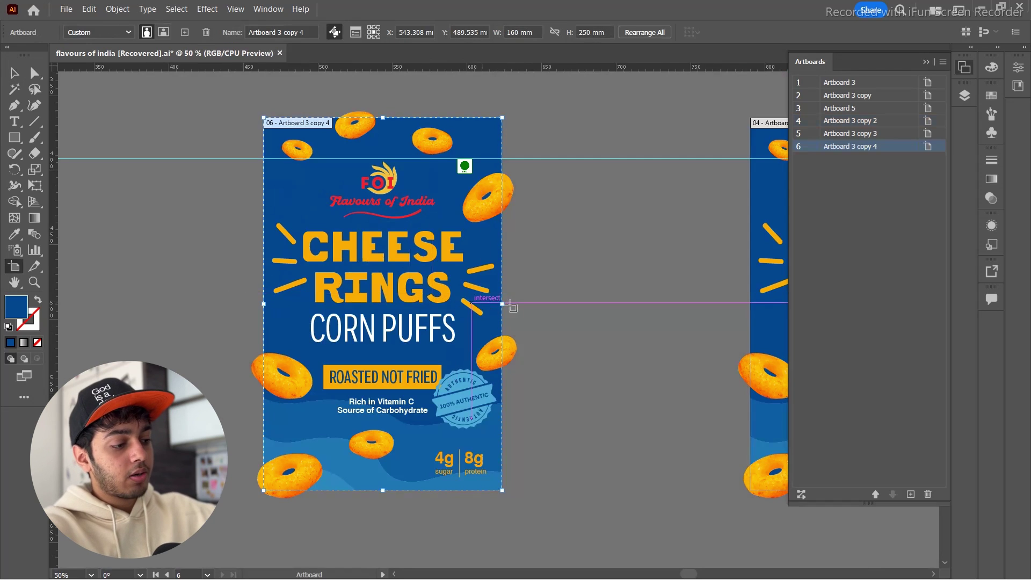
left_click_drag(502, 304, 536, 299)
key("v")
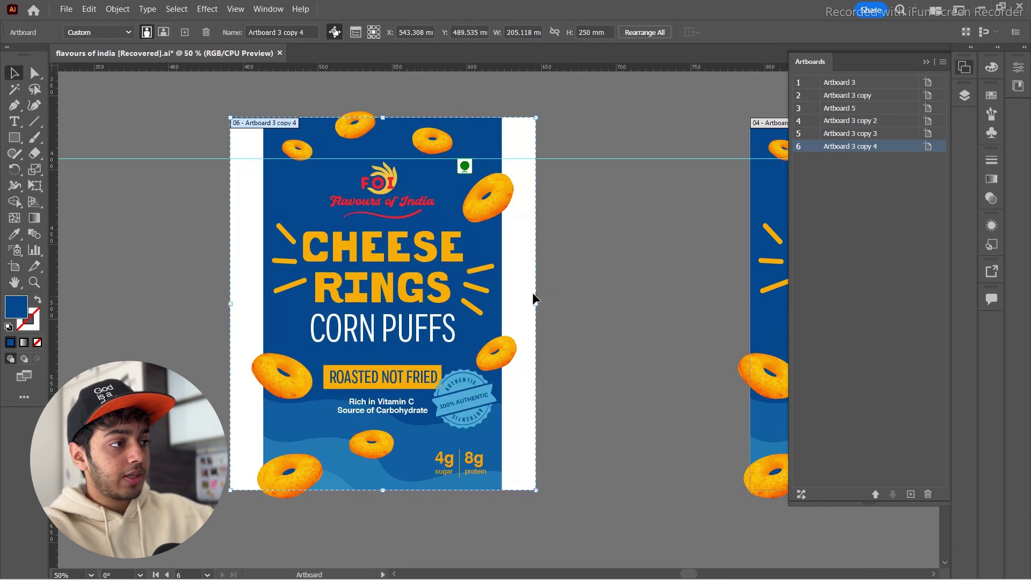
Stretch the front design's blue background and wave shapes equally on both sides to fill the widened artboard.
left_click(493, 261)
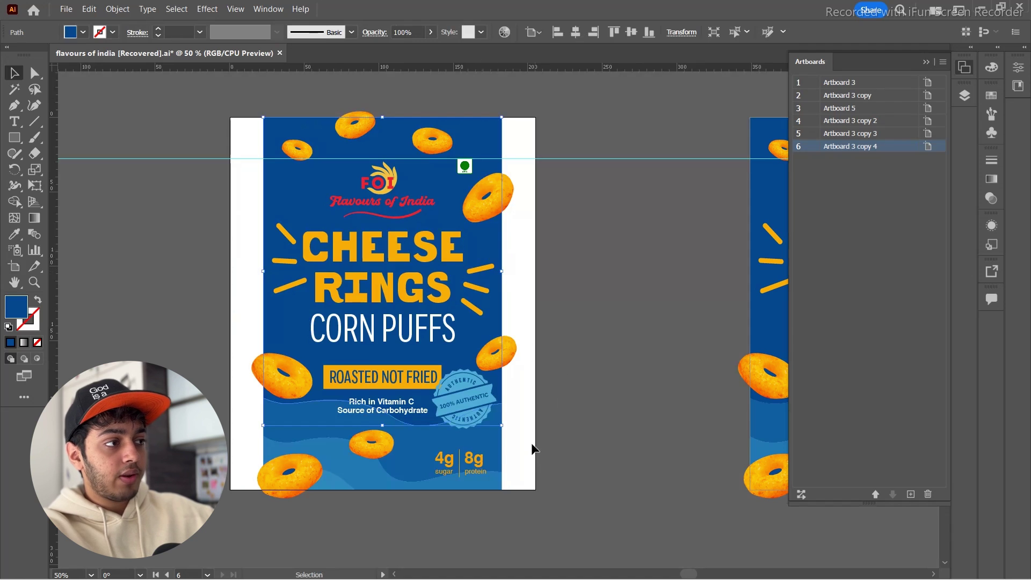
left_click_drag(516, 400, 495, 493)
left_click_drag(502, 303, 539, 295)
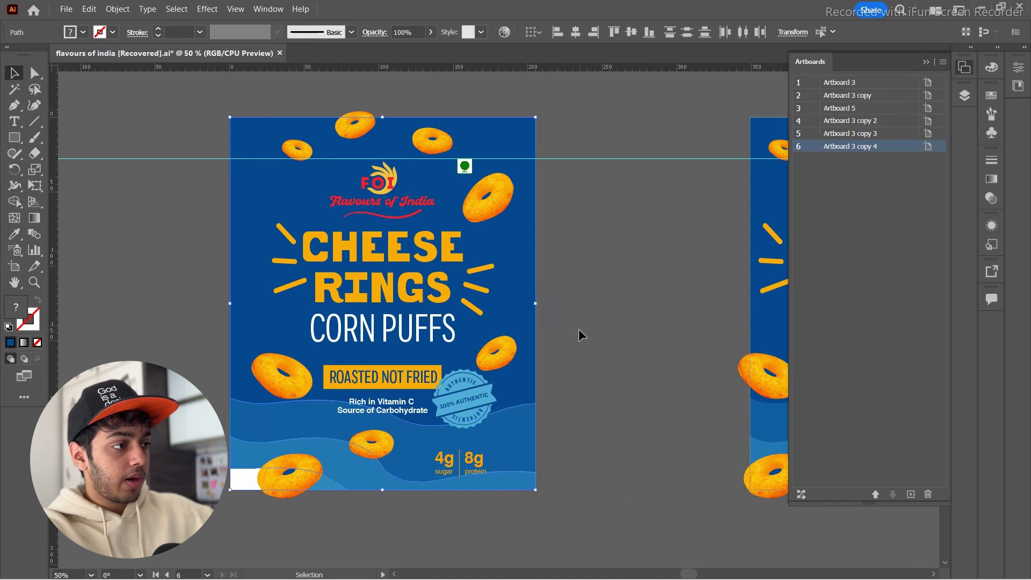
left_click(581, 336)
Extend the lowest light-blue wave shape past the artboard's left edge to cover the white gap behind the bottom ring.
scroll(484, 429, "left", 1)
left_click(350, 496)
left_click_drag(292, 484, 256, 484)
left_click(287, 536)
scroll(465, 540, "right", 1)
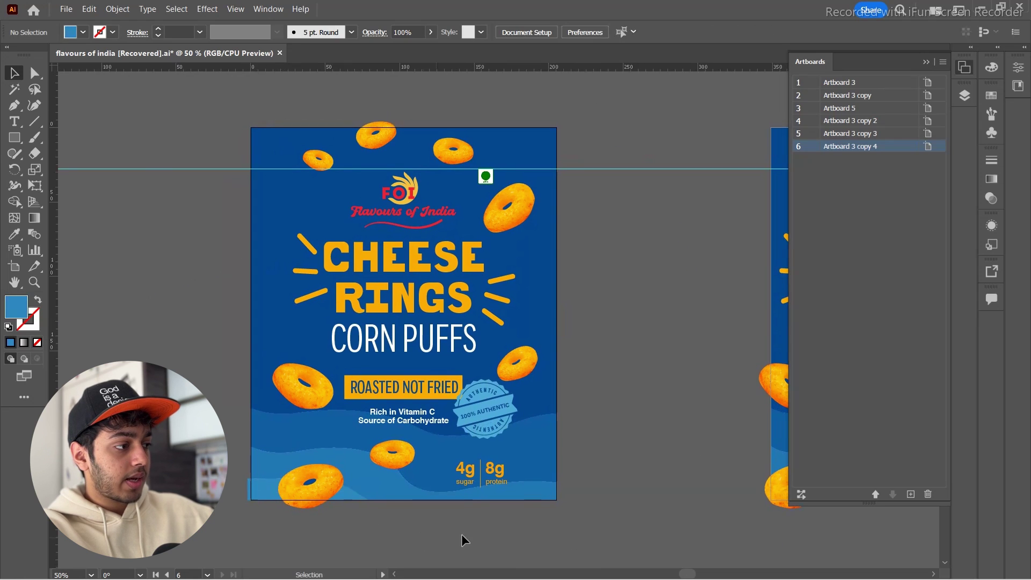
left_click(301, 490)
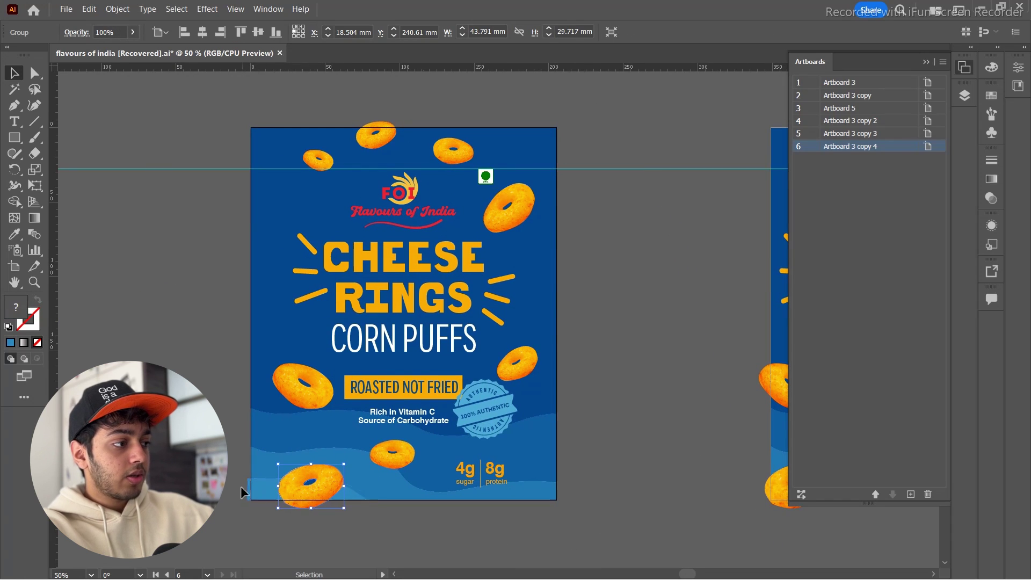
key("i")
key("v")
left_click(276, 421)
scroll(232, 433, "right", 1)
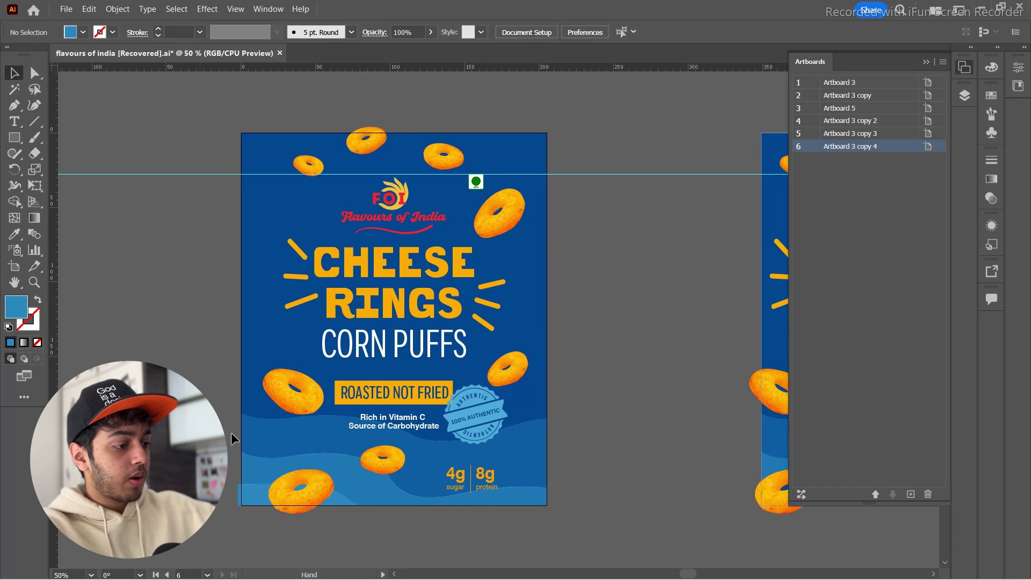
left_click_drag(588, 362, 607, 329)
scroll(607, 330, "up", 3)
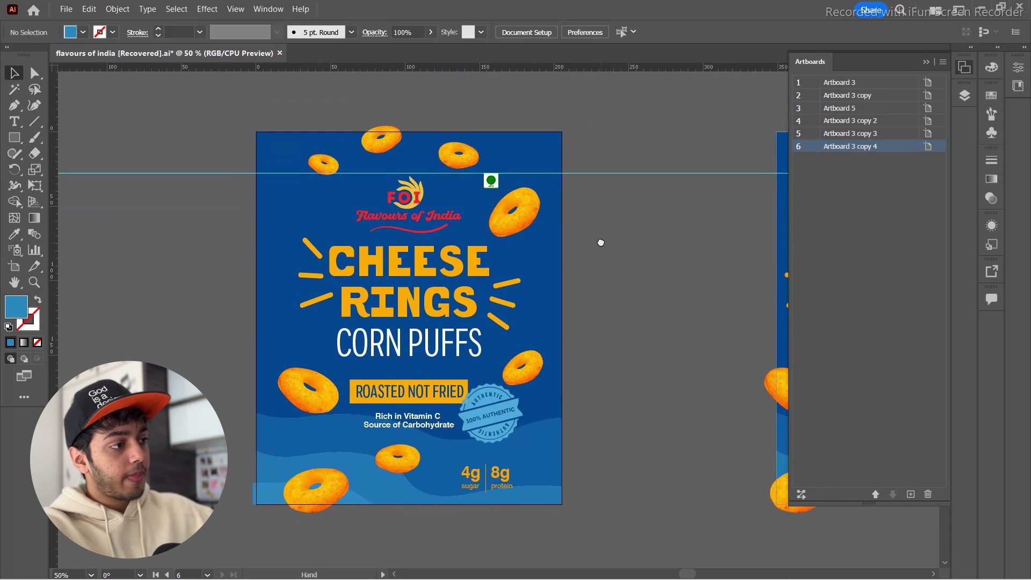
Export the widened front artboard to the flavours of India folder as an image named final final.
left_click(66, 9)
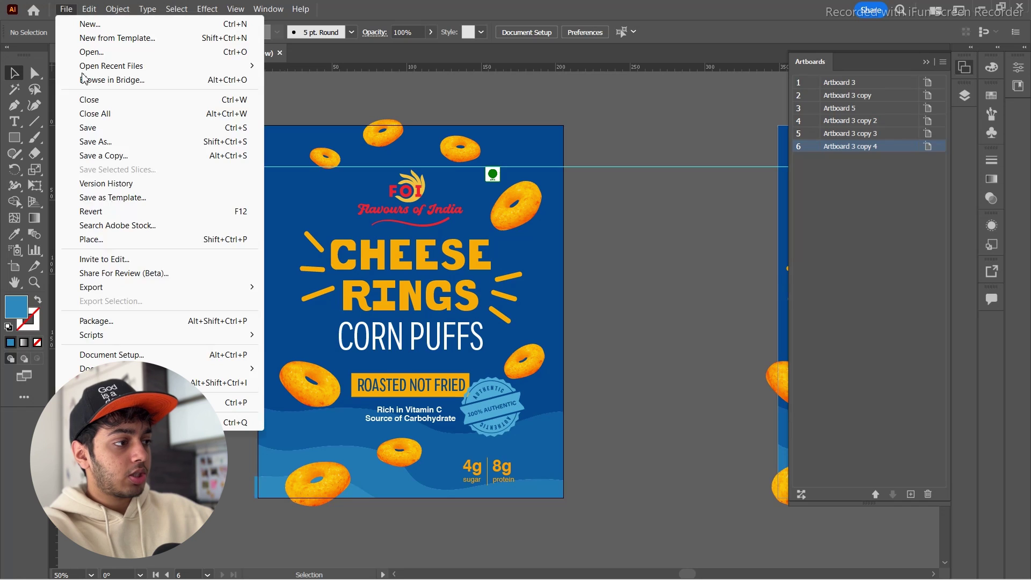
mouse_move(181, 288)
left_click(311, 302)
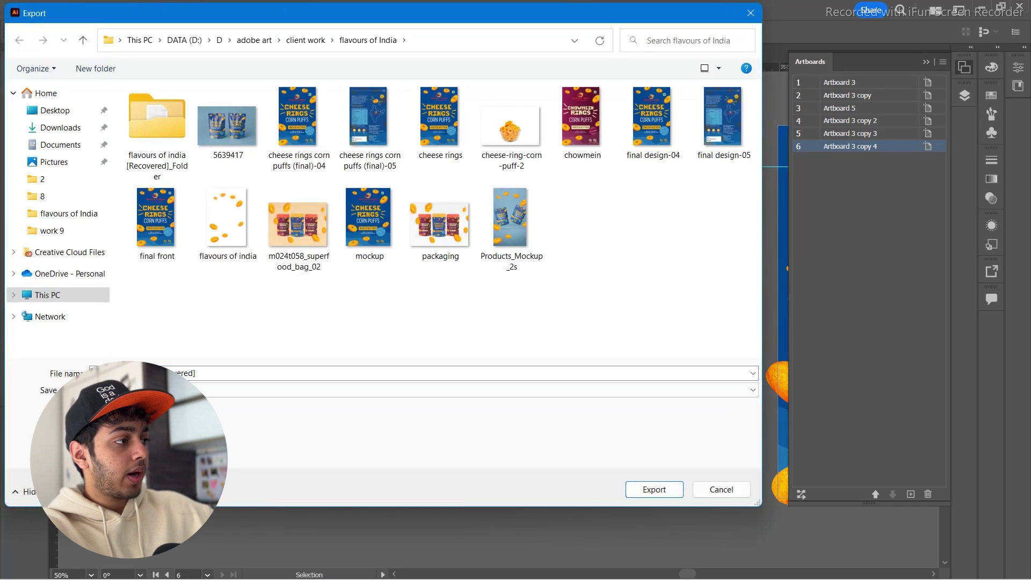
key("ctrl+a")
key("BackSpace")
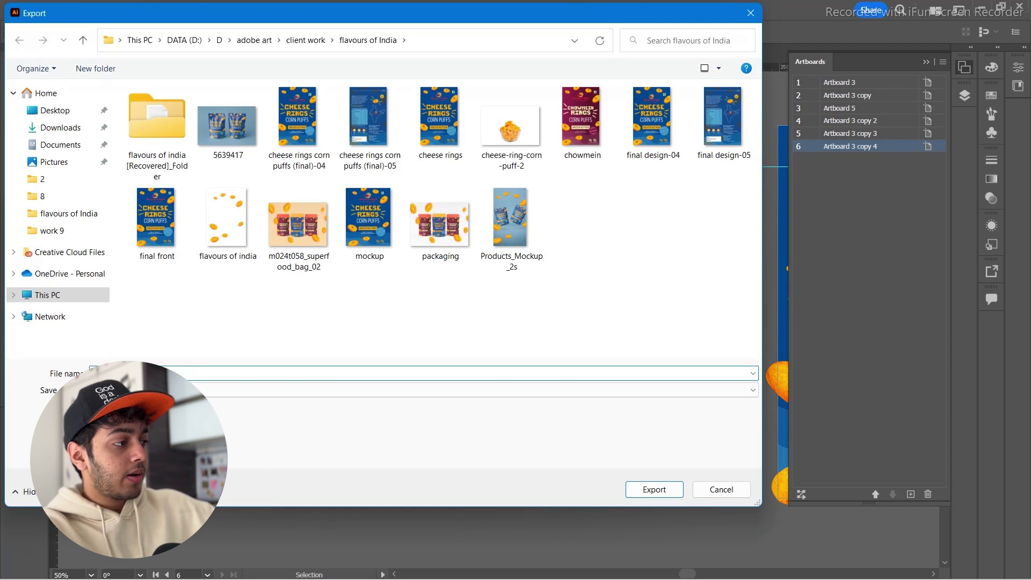
key("Escape")
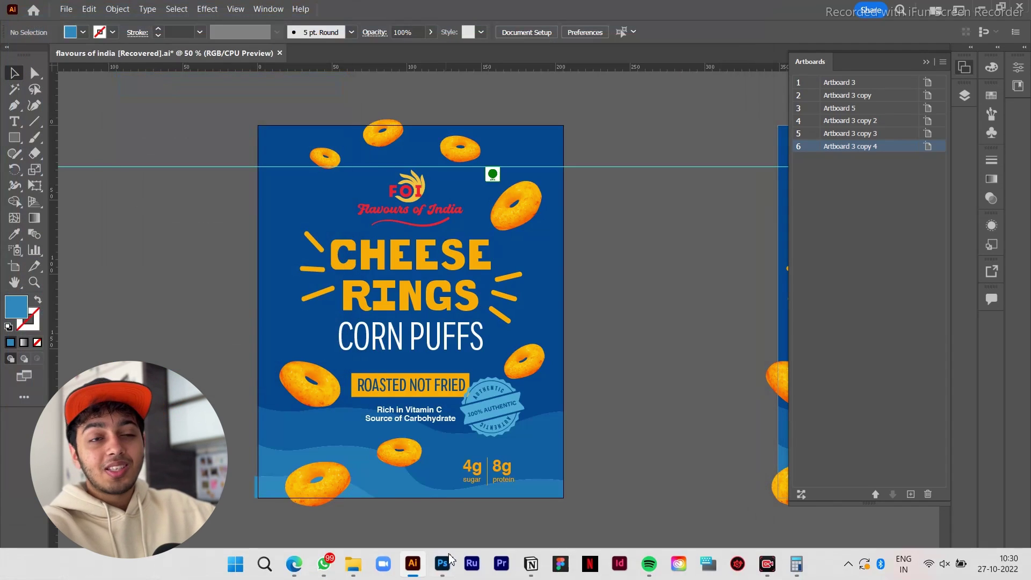
Switch to Photoshop, finish placing final design-04, and delete its layer from the smart object.
left_click(443, 563)
left_click(29, 7)
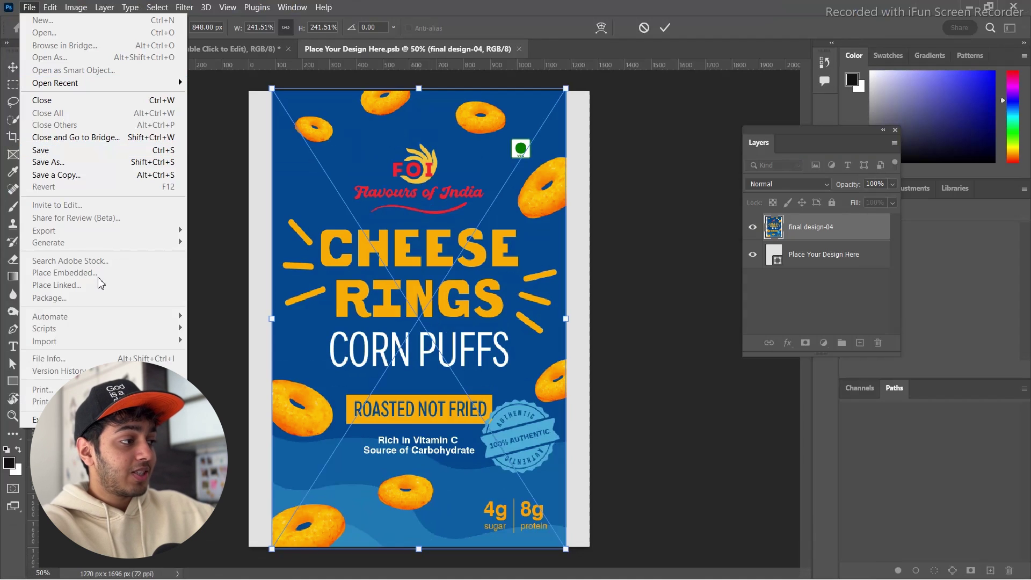
left_click(665, 28)
key("Delete")
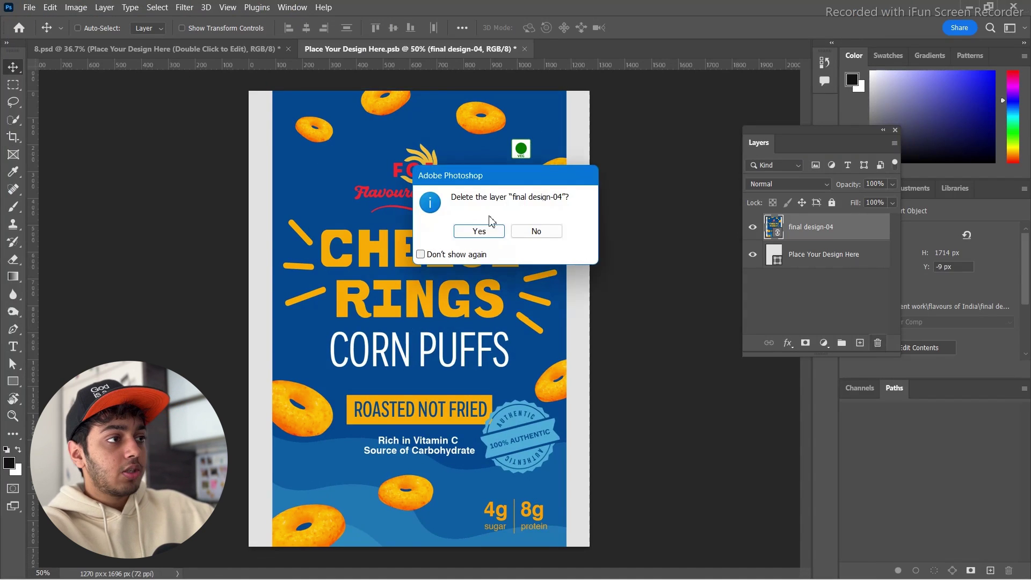
left_click(480, 231)
Place final final-06 as a linked image in the smart object and enlarge it to cover the whole canvas, about 1718 px high.
left_click(29, 7)
left_click(127, 273)
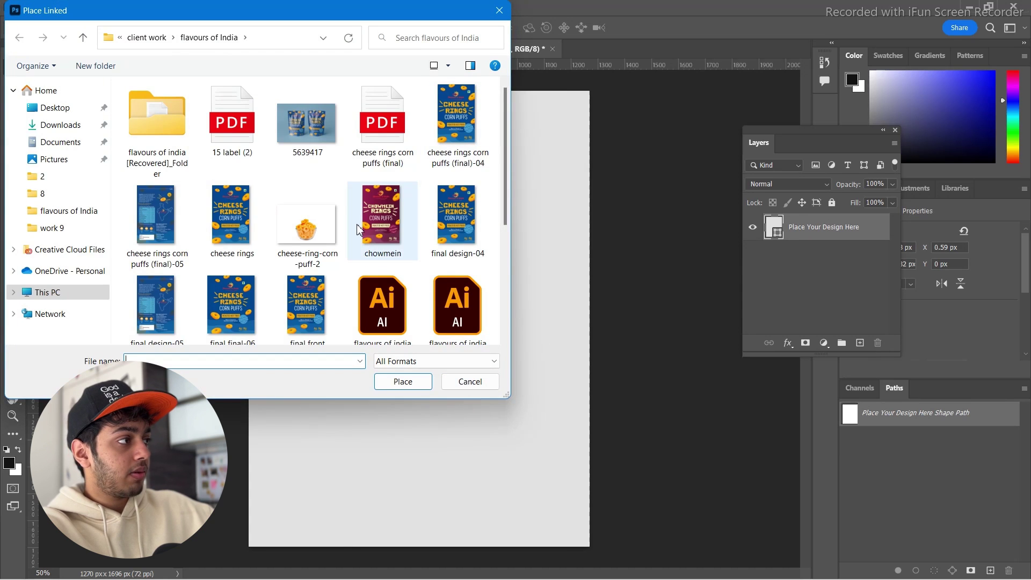
scroll(338, 288, "down", 1)
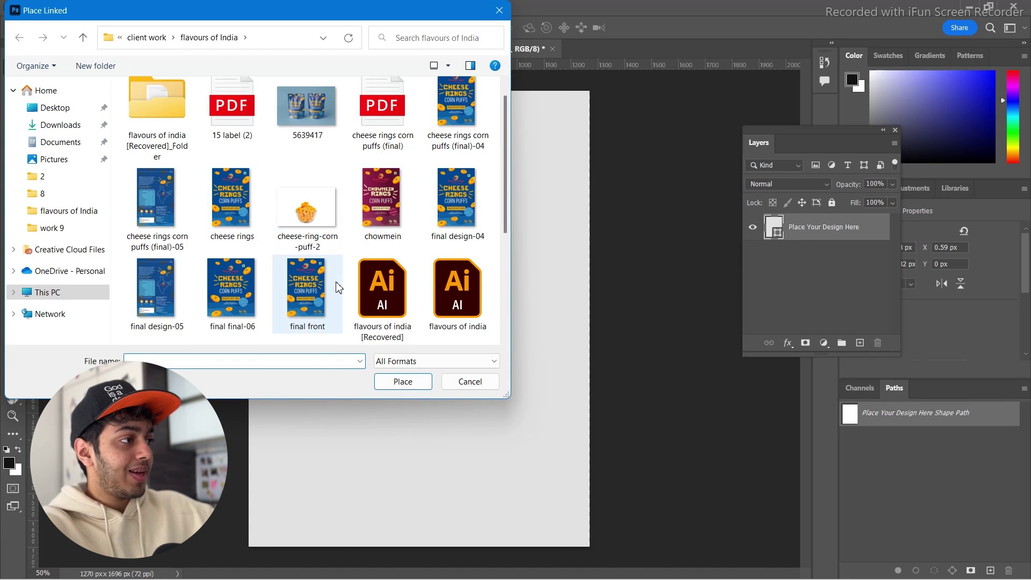
double_click(226, 313)
left_click_drag(500, 223, 621, 99)
left_click(661, 28)
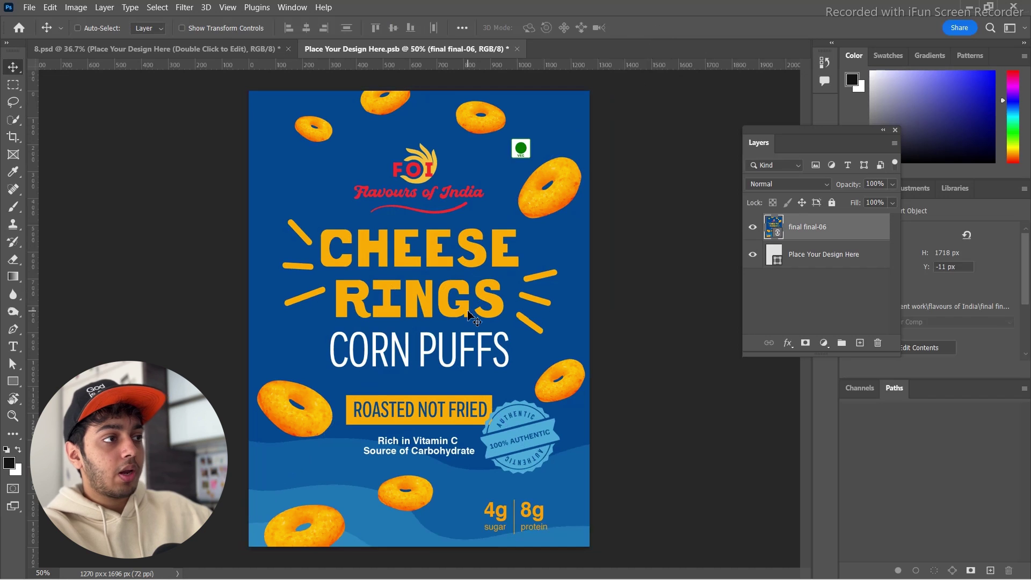
Save the Place Your Design Here smart object and return to the 8.psd mockup with the updated front pouch.
left_click(201, 58)
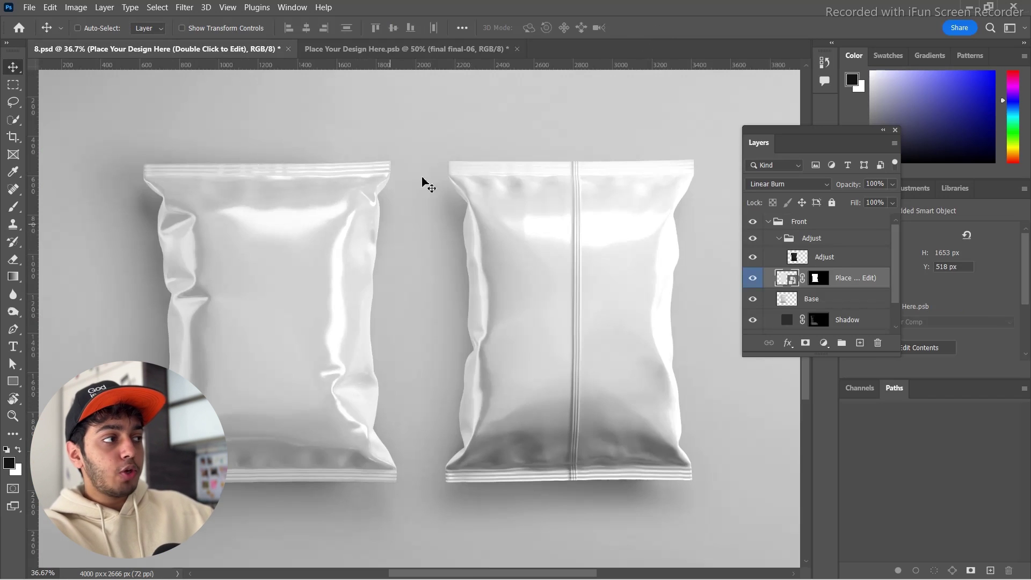
left_click(435, 54)
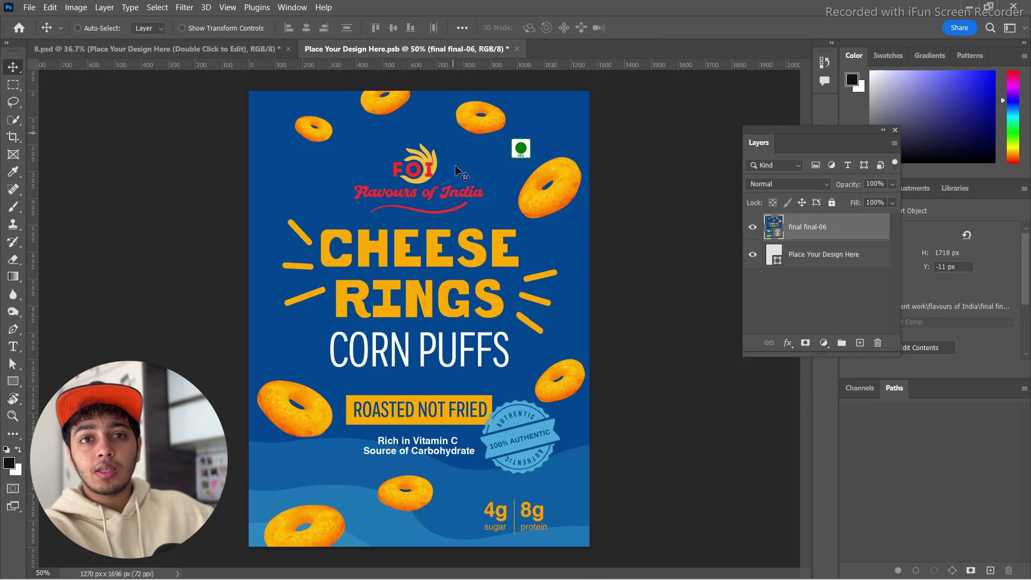
key("ctrl+s")
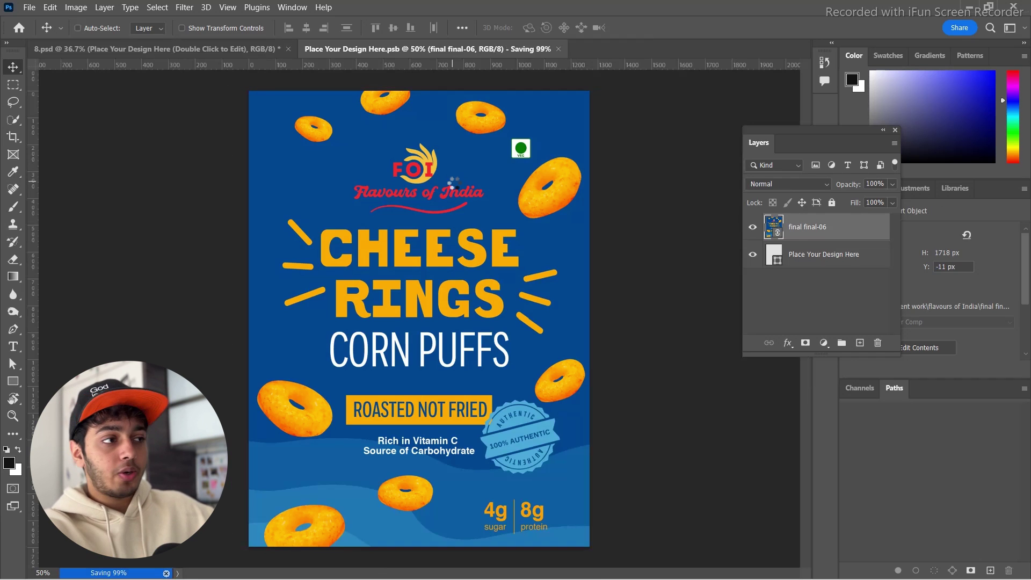
key("ctrl+s")
left_click(229, 49)
scroll(352, 371, "down", 1)
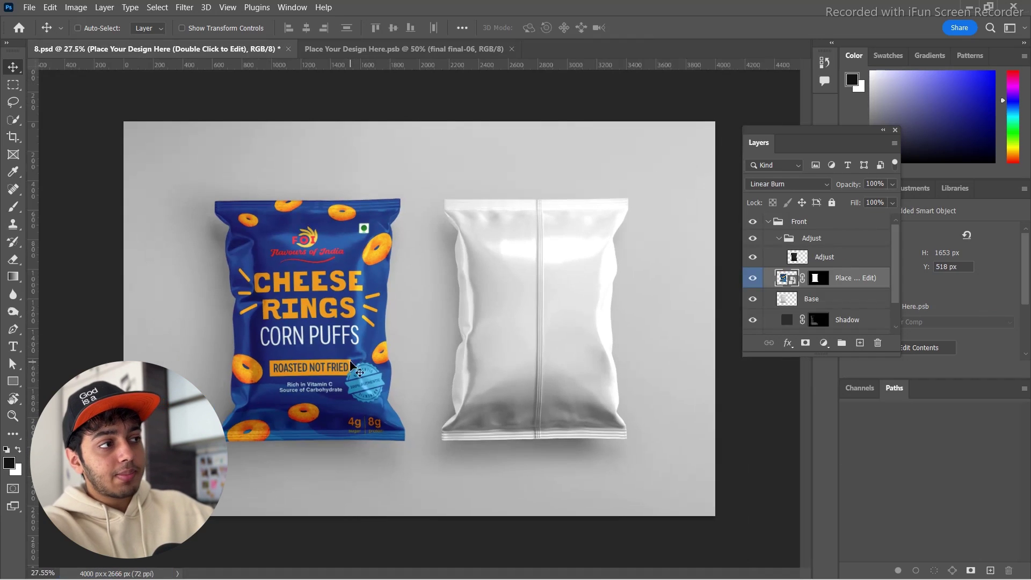
Examine the front pouch mockup up close, including the logo, product title, authentic stamp and lower nutrition text.
scroll(207, 339, "up", 3)
left_click_drag(384, 339, 495, 392)
left_click_drag(560, 362, 561, 379)
scroll(561, 379, "up", 4)
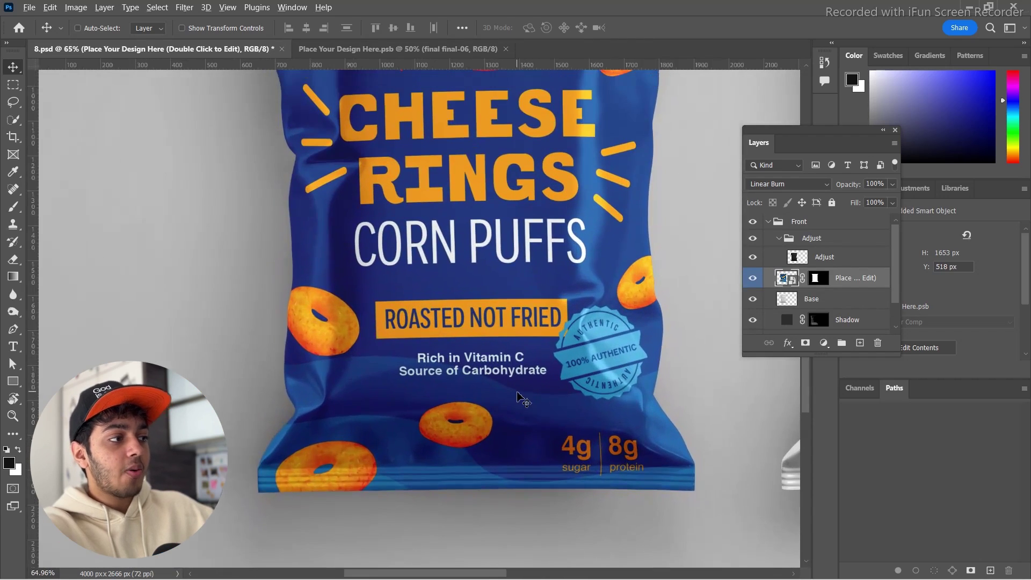
scroll(564, 353, "up", 4)
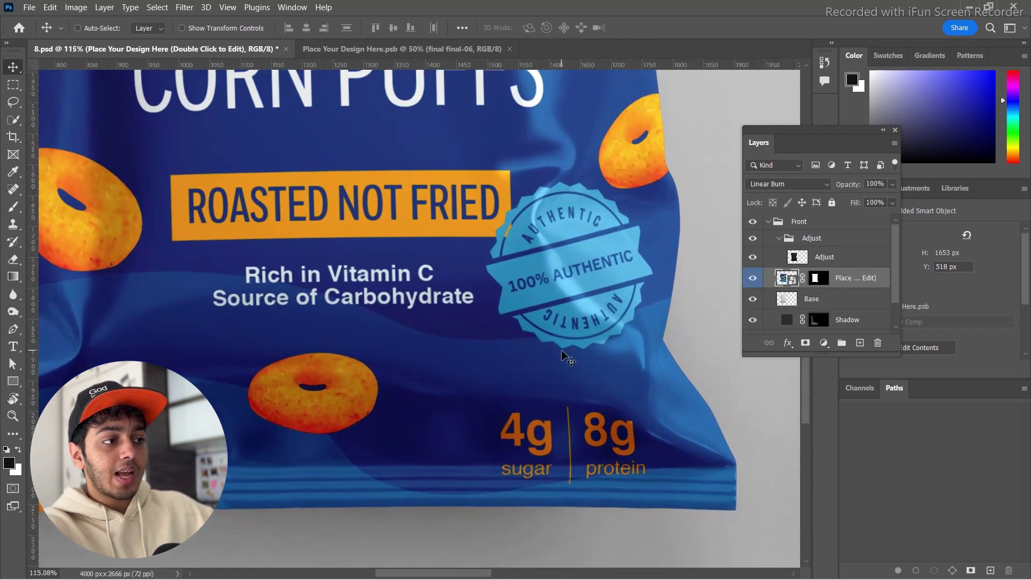
scroll(624, 475, "down", 6)
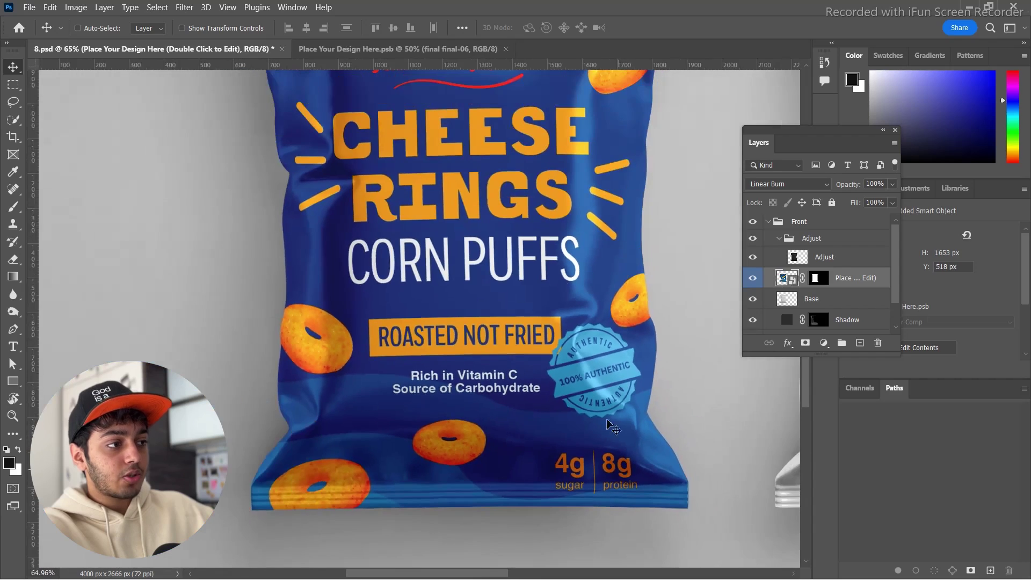
scroll(422, 126, "up", 3)
scroll(424, 129, "up", 5)
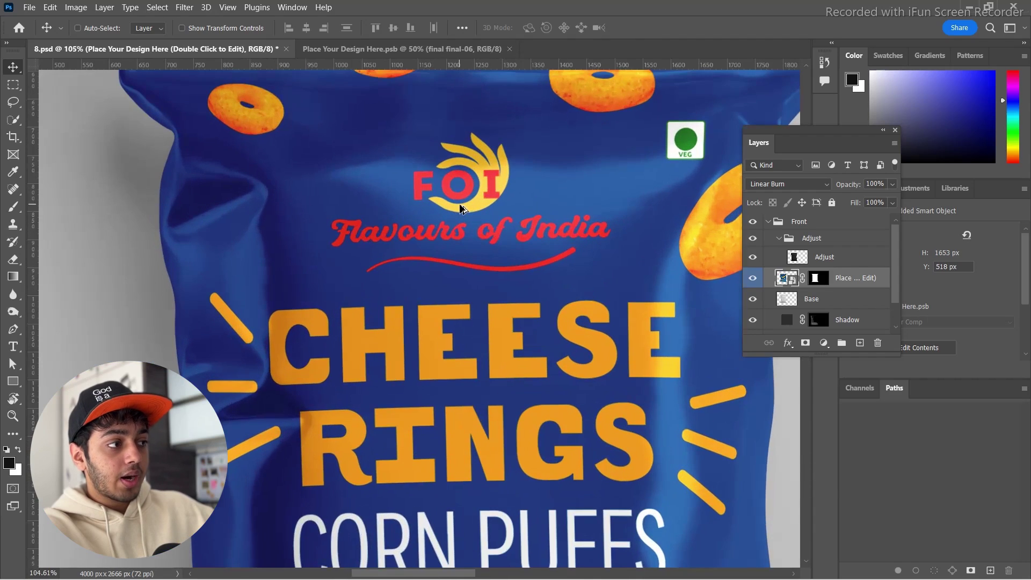
scroll(461, 207, "down", 3)
scroll(460, 209, "down", 3)
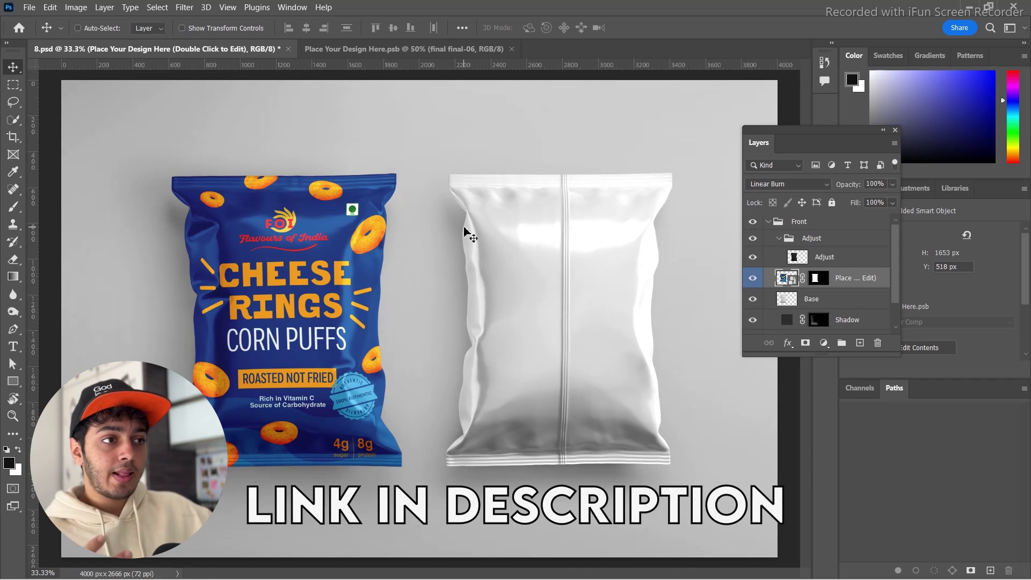
scroll(368, 292, "up", 2)
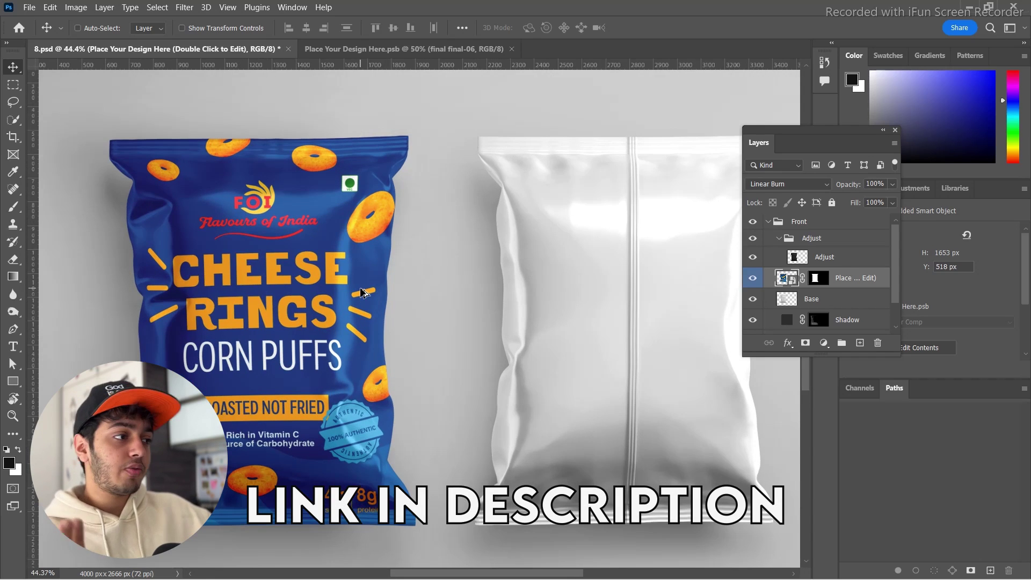
scroll(368, 294, "down", 1)
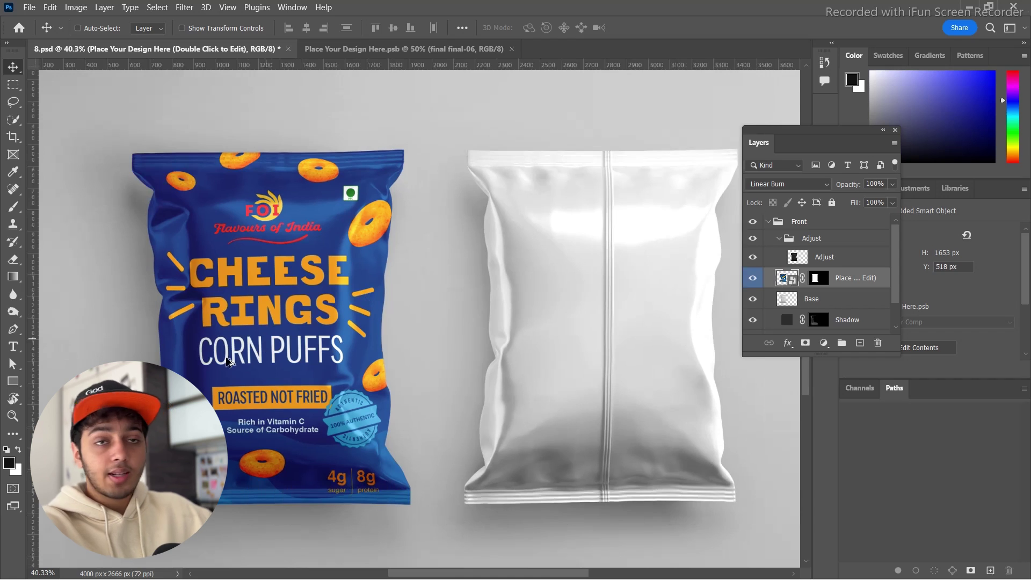
scroll(228, 362, "down", 1)
scroll(376, 323, "up", 2)
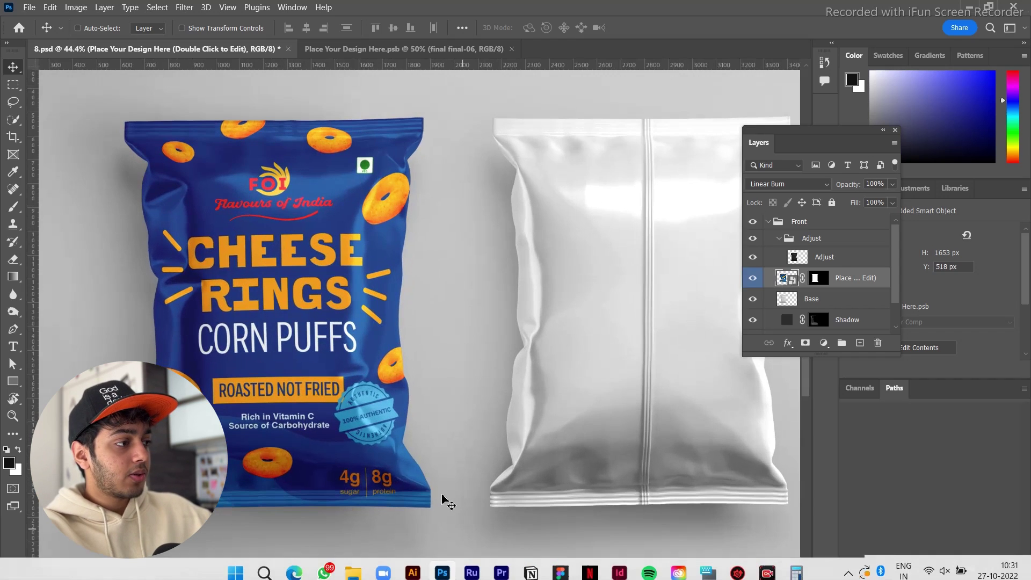
Switch to Illustrator and duplicate the back design's artboard, Artboard 3 copy 3, below the widened front artboard.
left_click(413, 573)
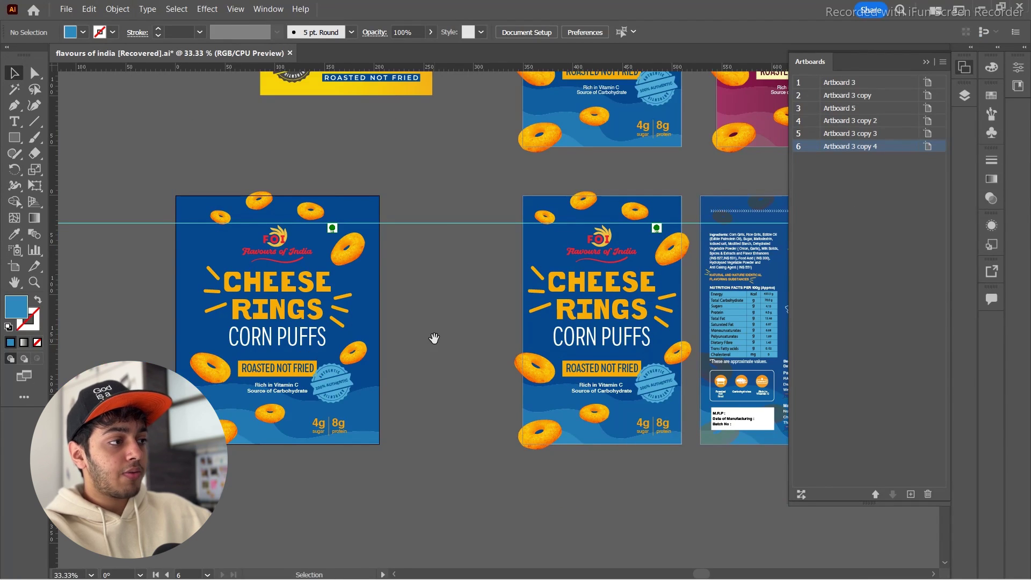
scroll(435, 341, "down", 1)
scroll(434, 342, "down", 1)
key("shift+o")
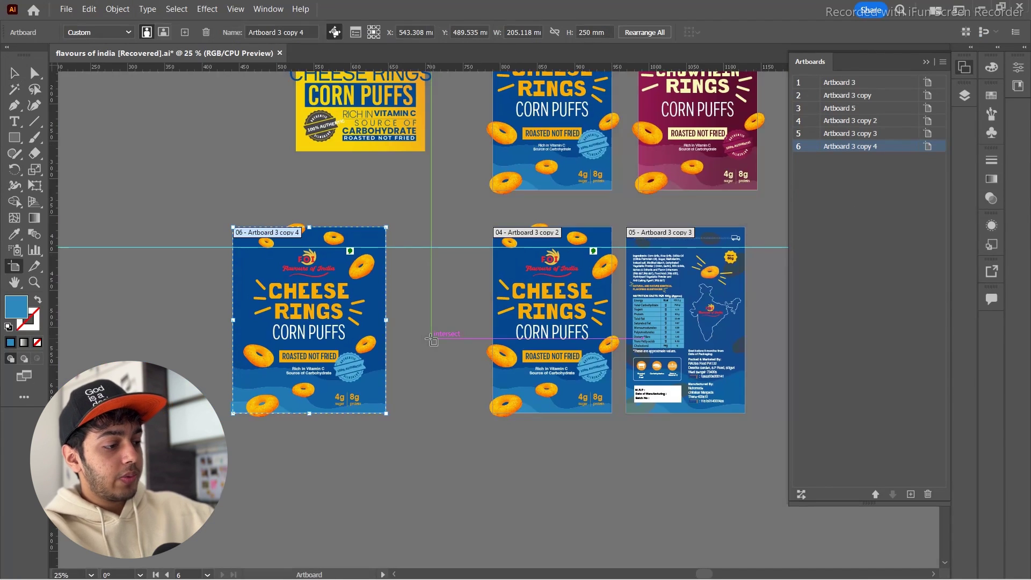
left_click_drag(719, 250, 343, 450)
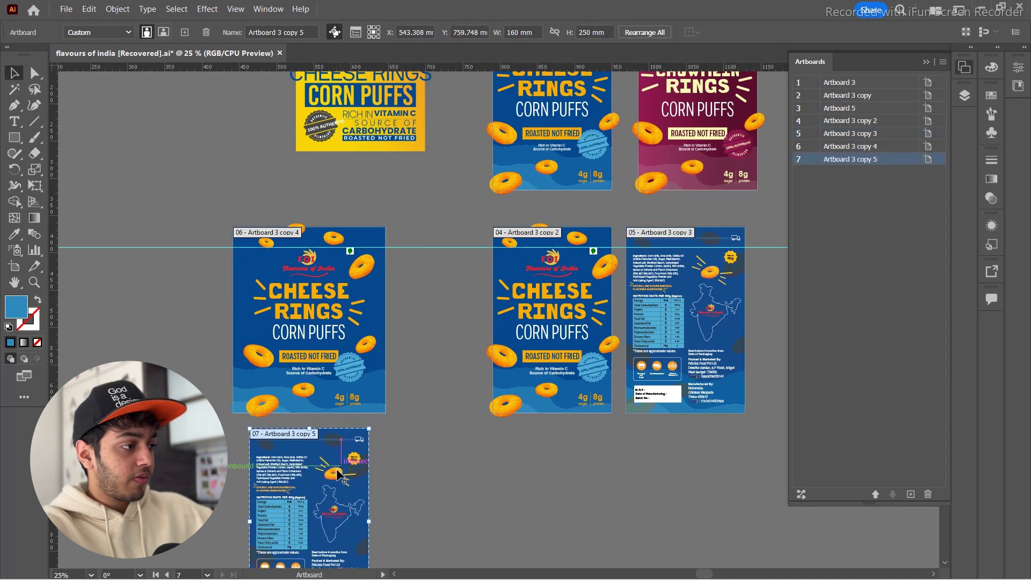
key("Escape")
scroll(352, 395, "down", 3)
Widen the duplicated back artboard equally on both sides to match the widened front artboard above it.
key("shift+o")
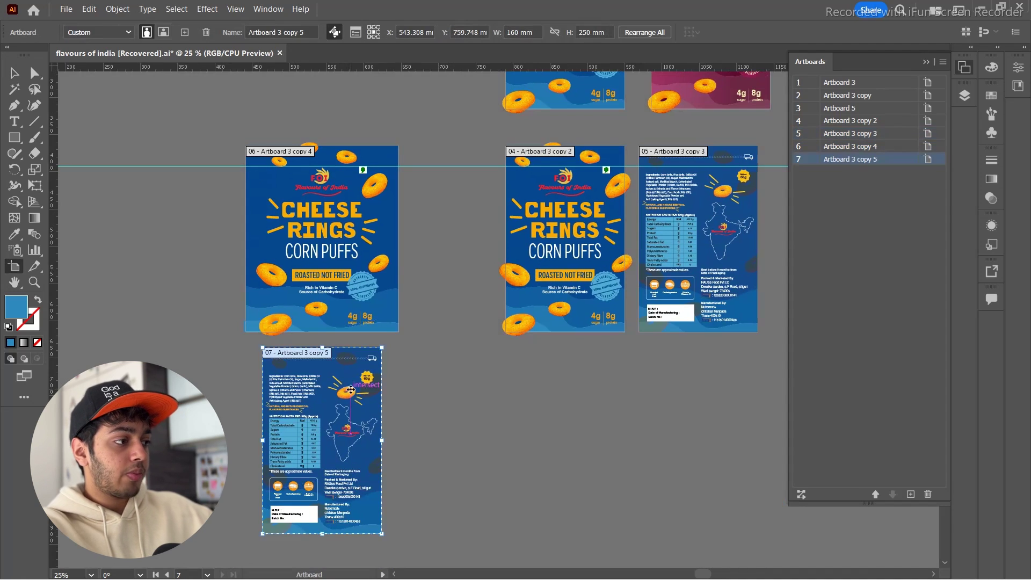
left_click_drag(385, 441, 400, 439)
key("v")
scroll(432, 449, "up", 3)
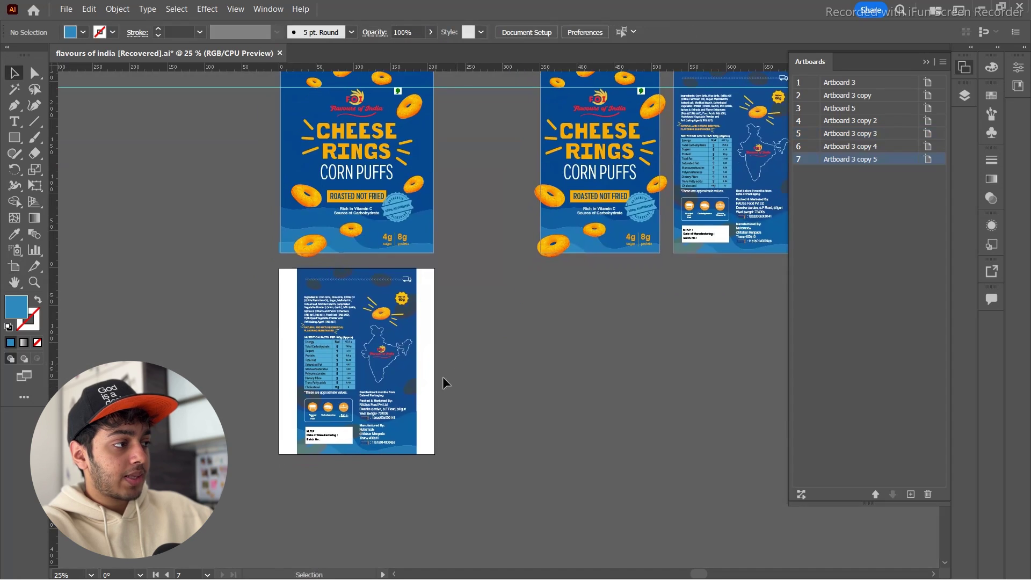
Stretch the back design's blue background and wave shapes equally on both sides to fill the widened artboard.
left_click_drag(380, 350, 424, 350)
key("ctrl+z")
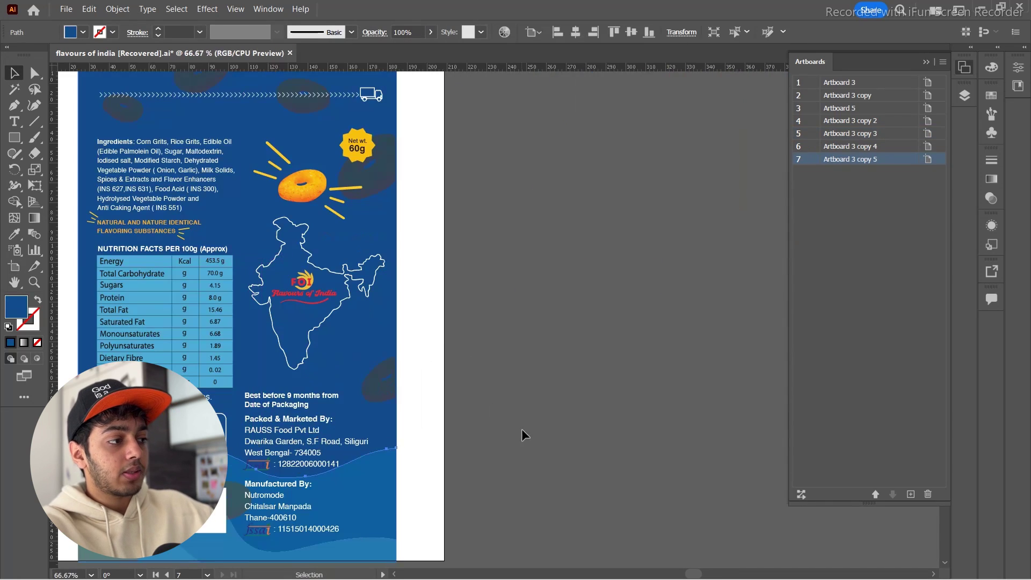
scroll(525, 446, "down", 1)
left_click(407, 521, "shift")
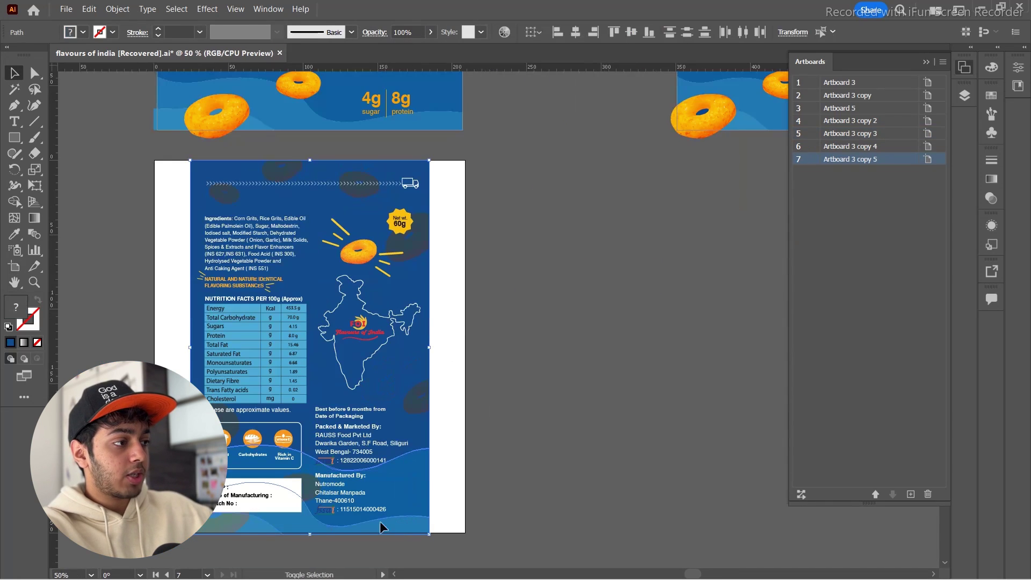
left_click_drag(433, 349, 466, 349)
left_click(510, 349)
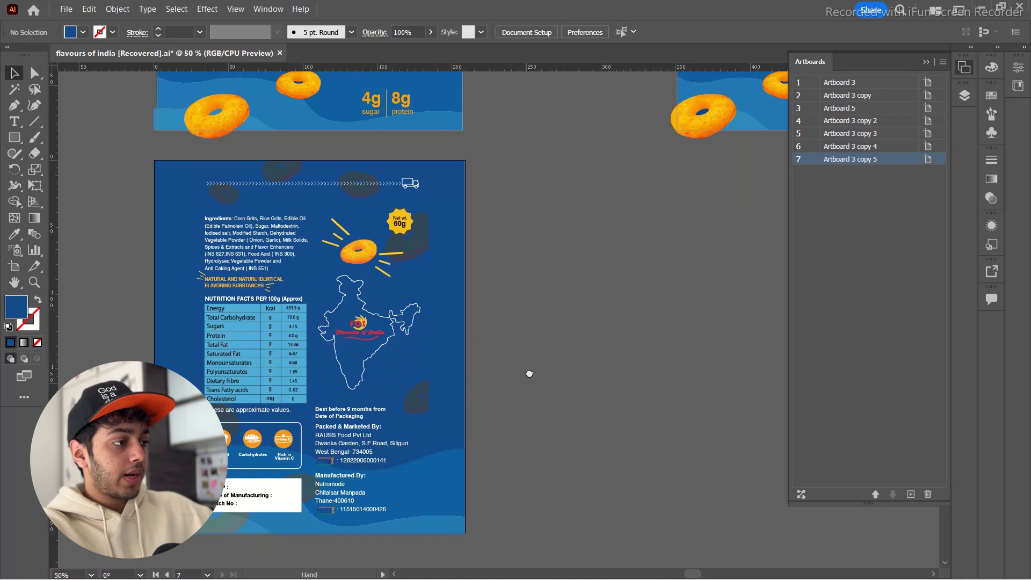
Export the widened back design's artboard 7 to the flavours of India folder under the file name "final final back".
scroll(529, 373, "left", 2)
scroll(598, 433, "down", 1, "alt")
scroll(532, 433, "down", 1)
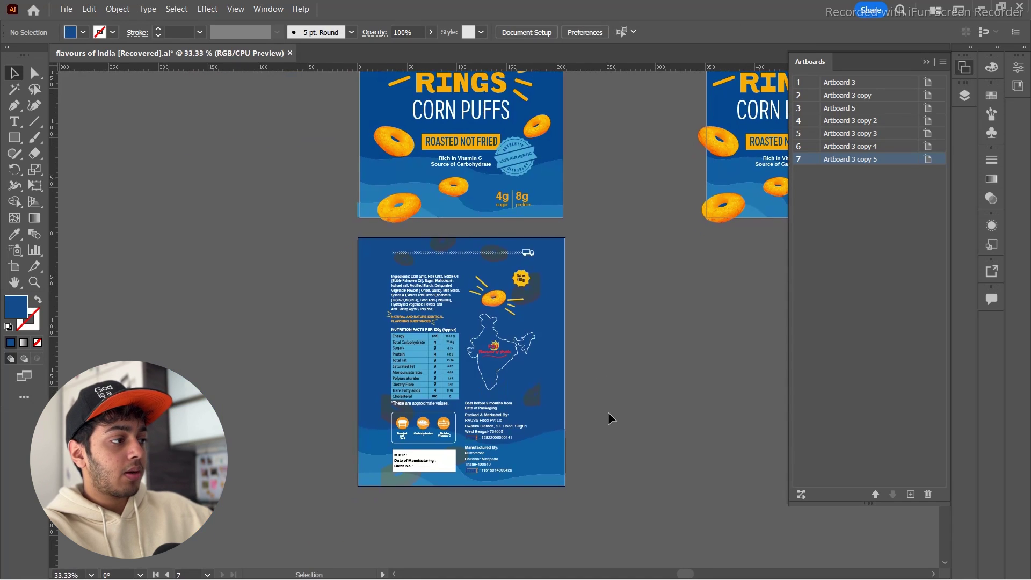
left_click_drag(612, 339, 582, 337)
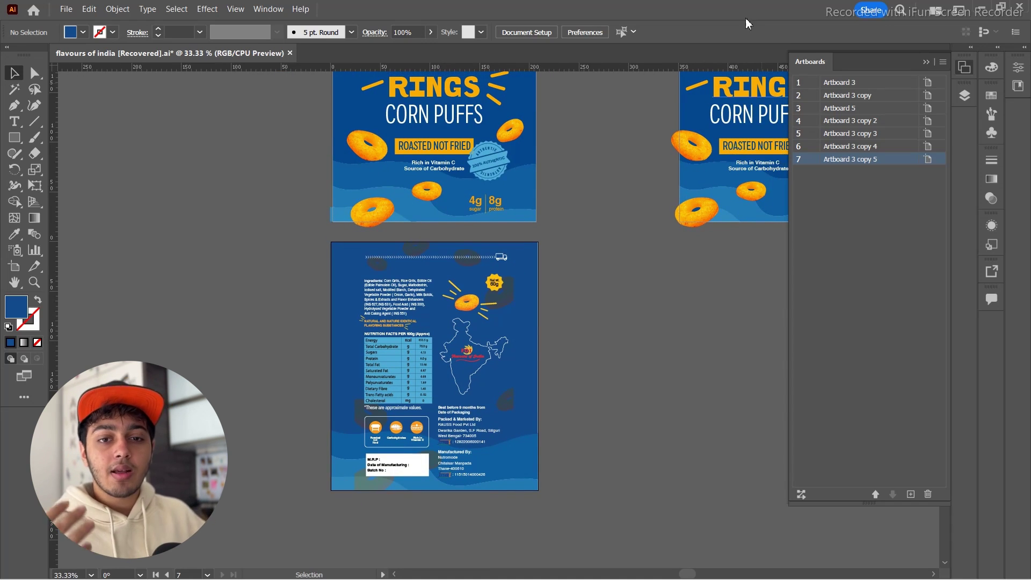
left_click(529, 323)
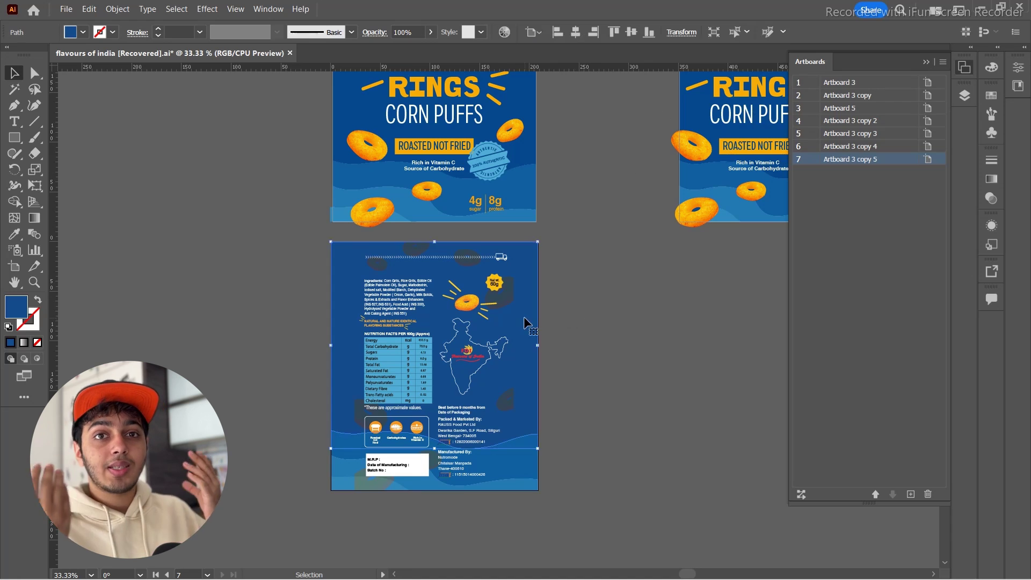
left_click(66, 10)
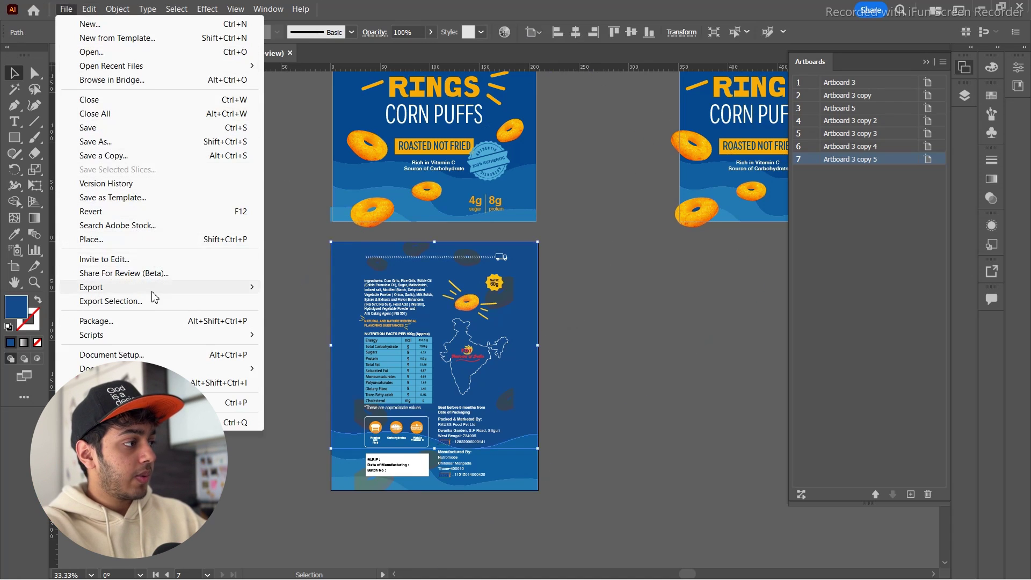
mouse_move(152, 288)
left_click(326, 300)
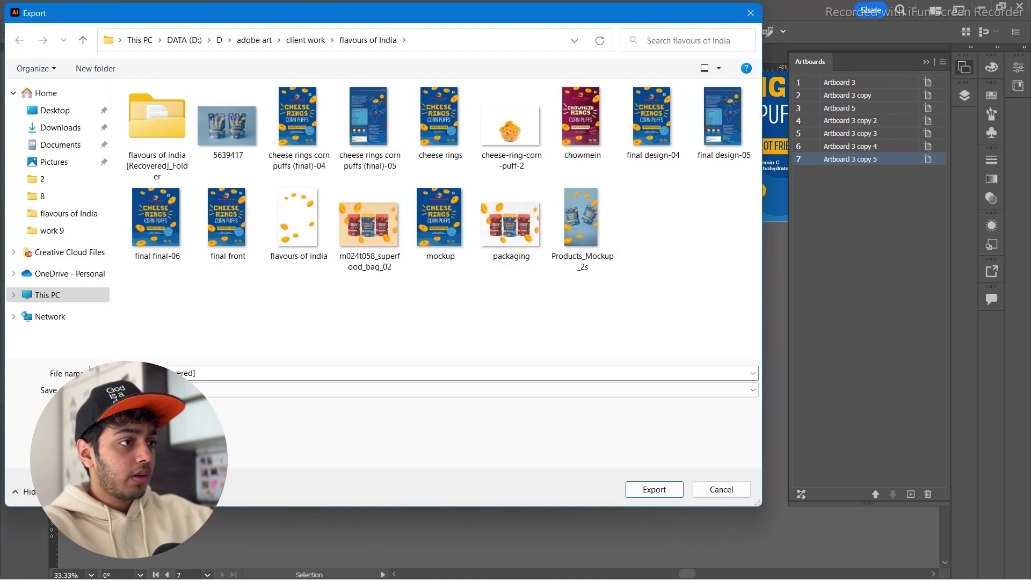
triple_click(188, 375)
key("BackSpace")
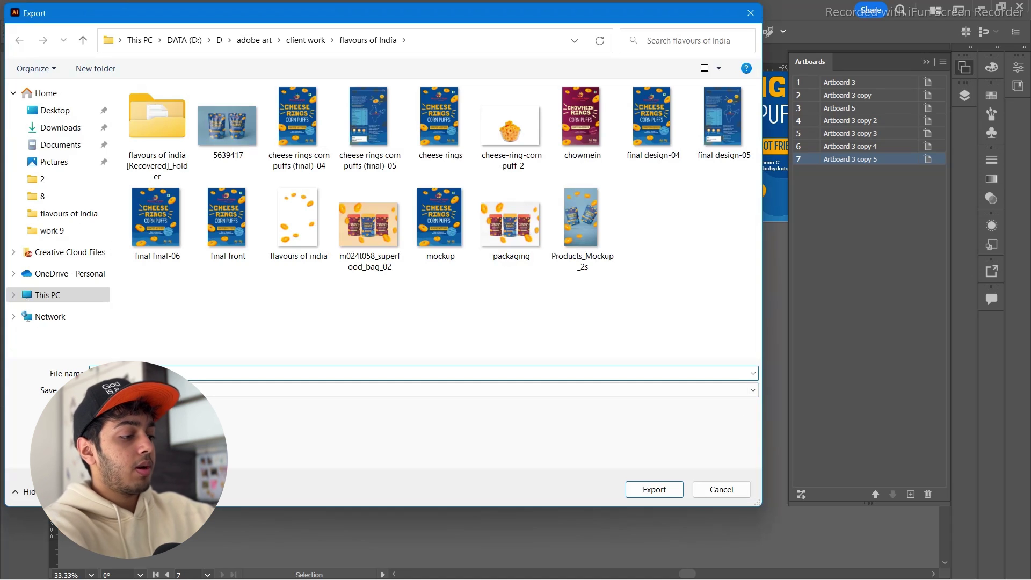
left_click(654, 489)
Switch to Photoshop and open the Back group's Place Your Design Here smart object from 8.psd for editing.
left_click(442, 576)
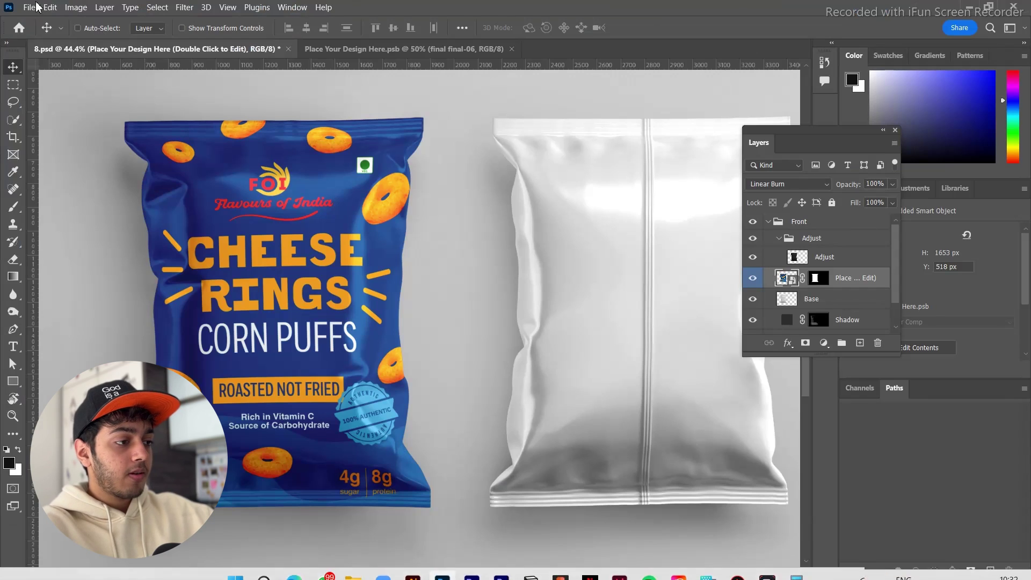
left_click(402, 49)
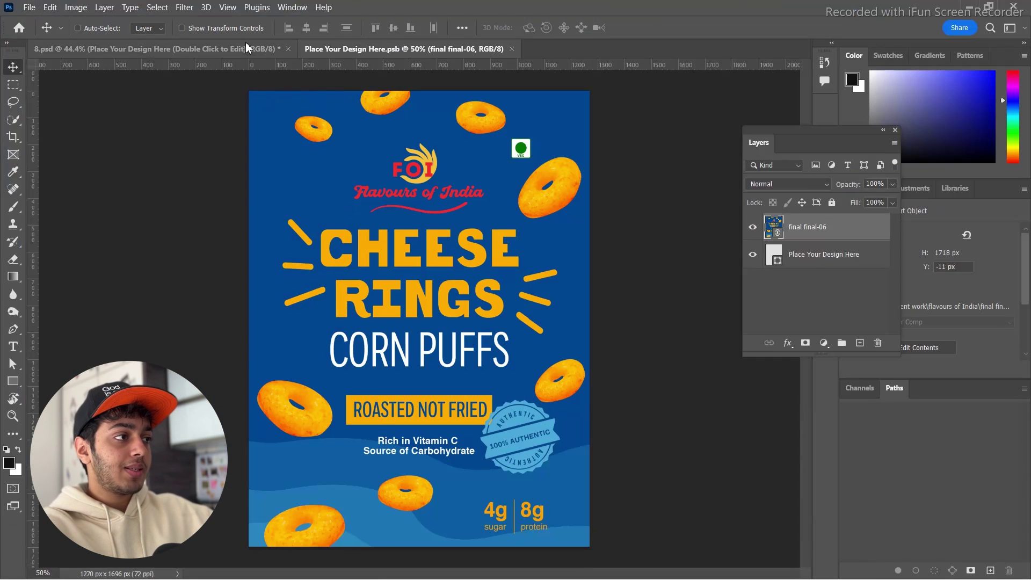
left_click(156, 49)
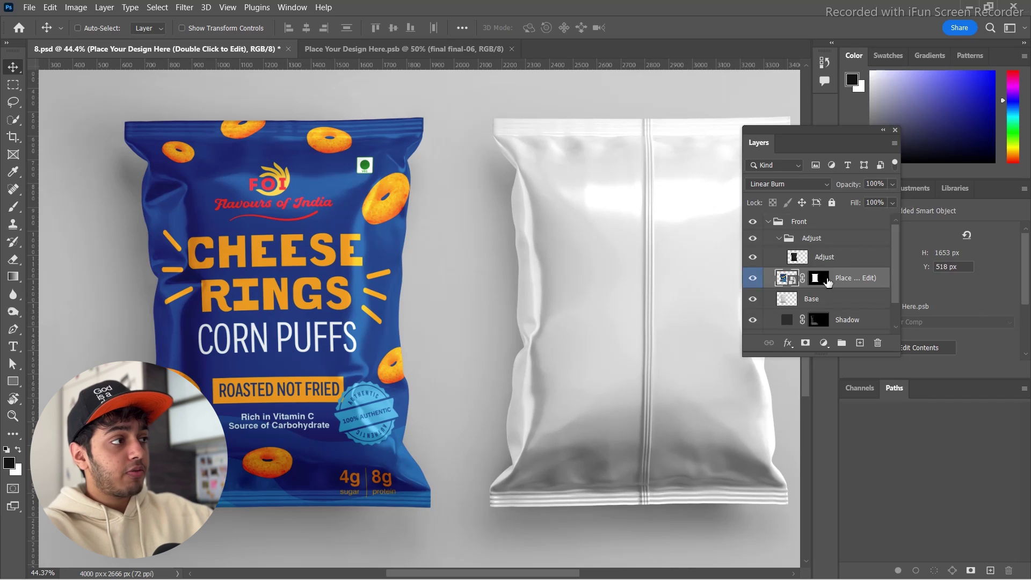
left_click(779, 239)
left_click(768, 222)
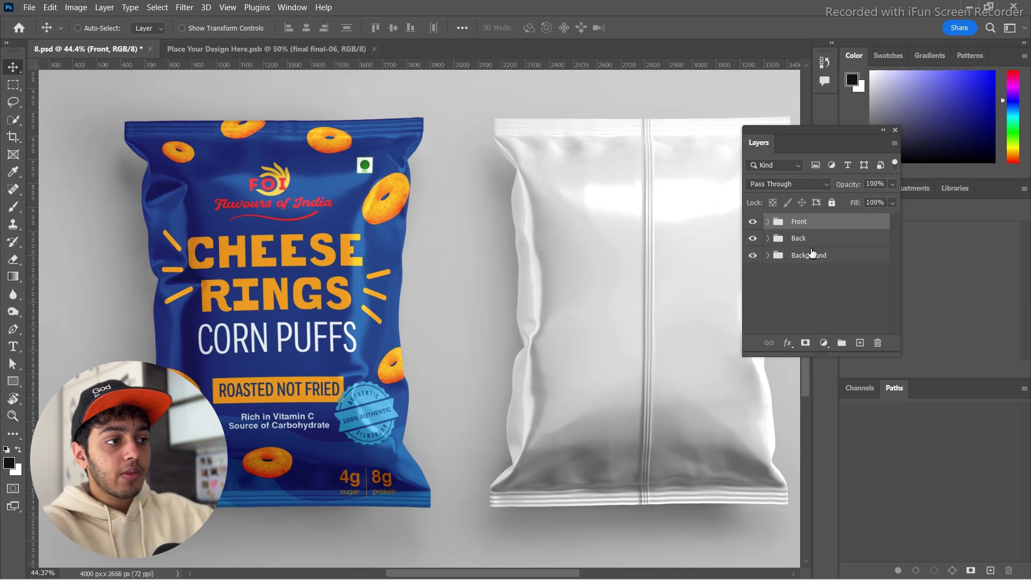
left_click(770, 240)
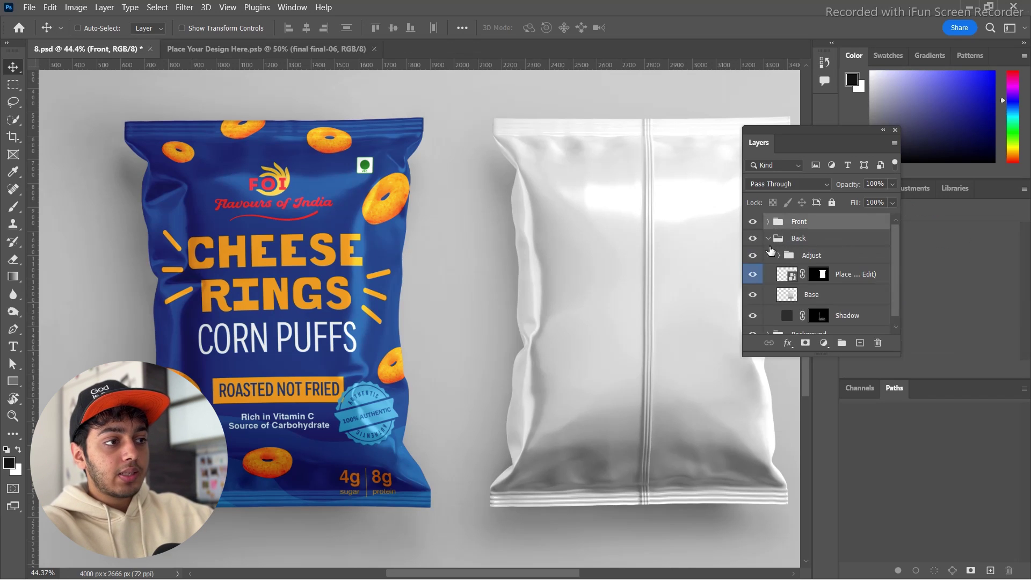
double_click(793, 280)
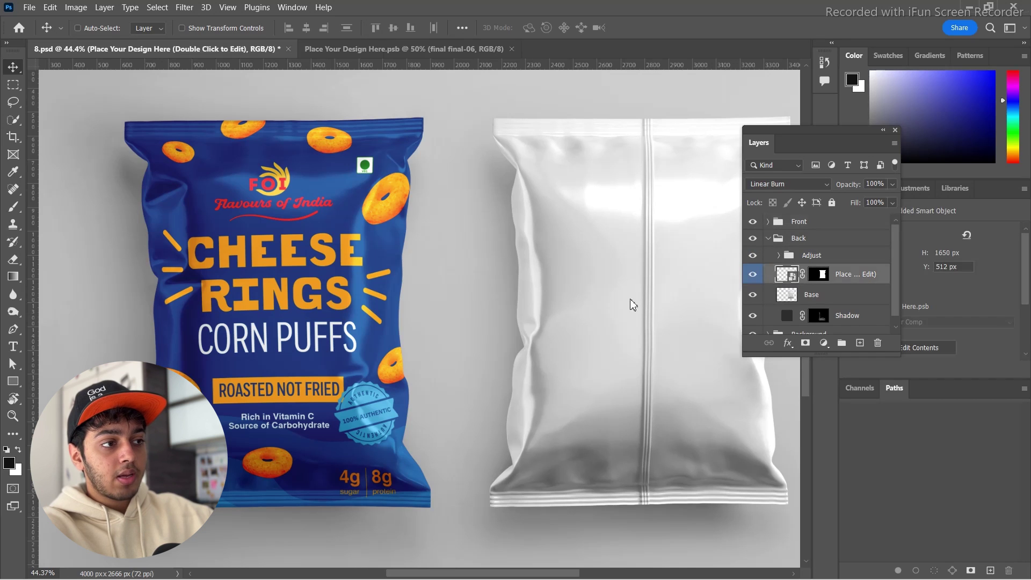
left_click(483, 231)
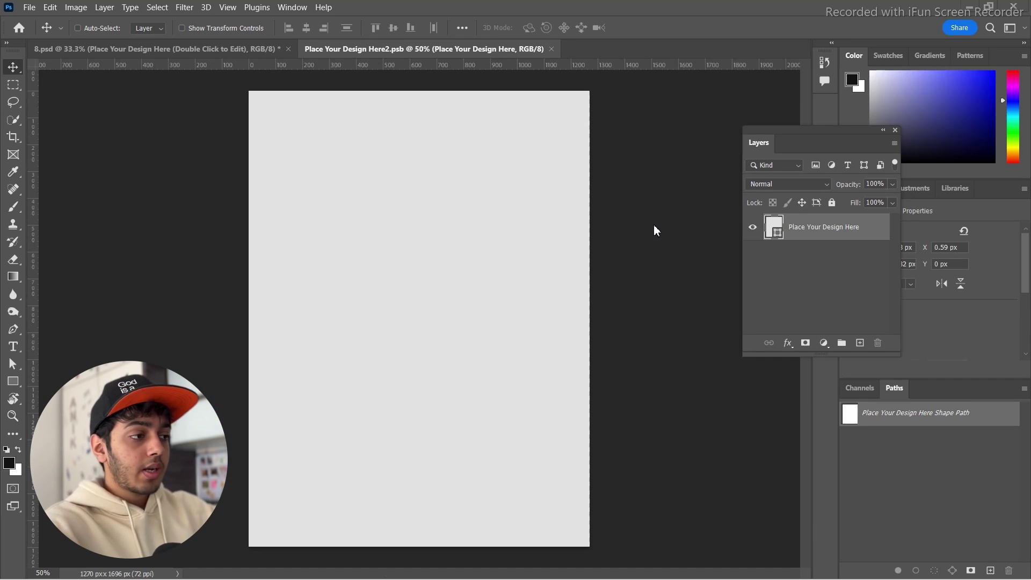
Place final final back-07 as a linked image in the smart object, scaled to about 240% to cover the canvas.
left_click(27, 7)
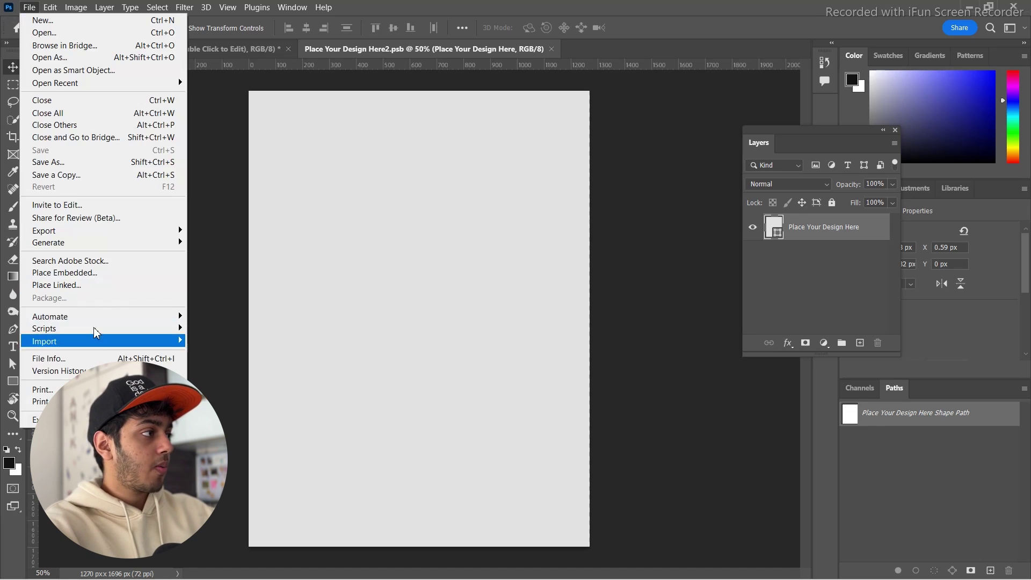
left_click(110, 286)
scroll(293, 315, "down", 1)
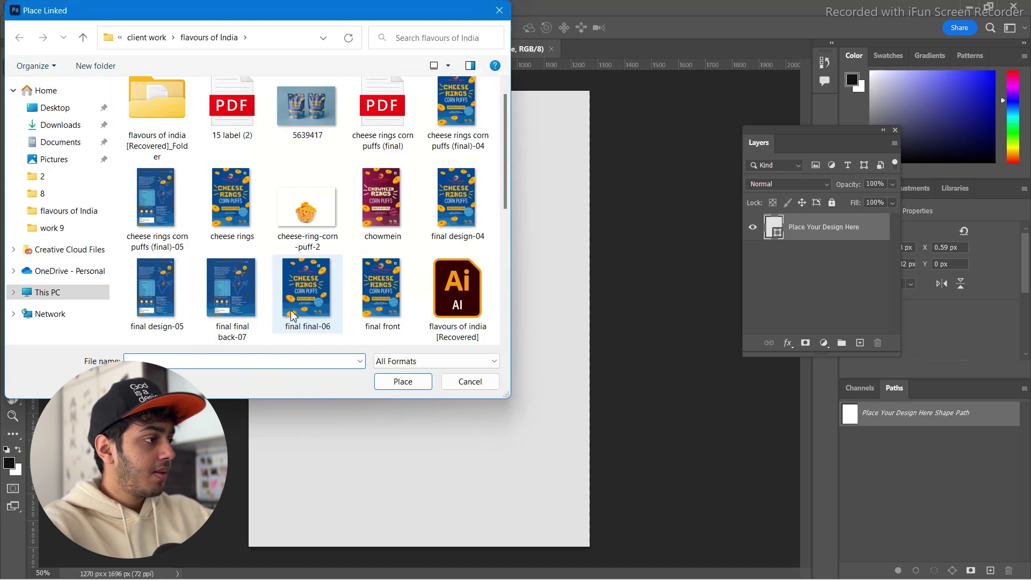
double_click(236, 307)
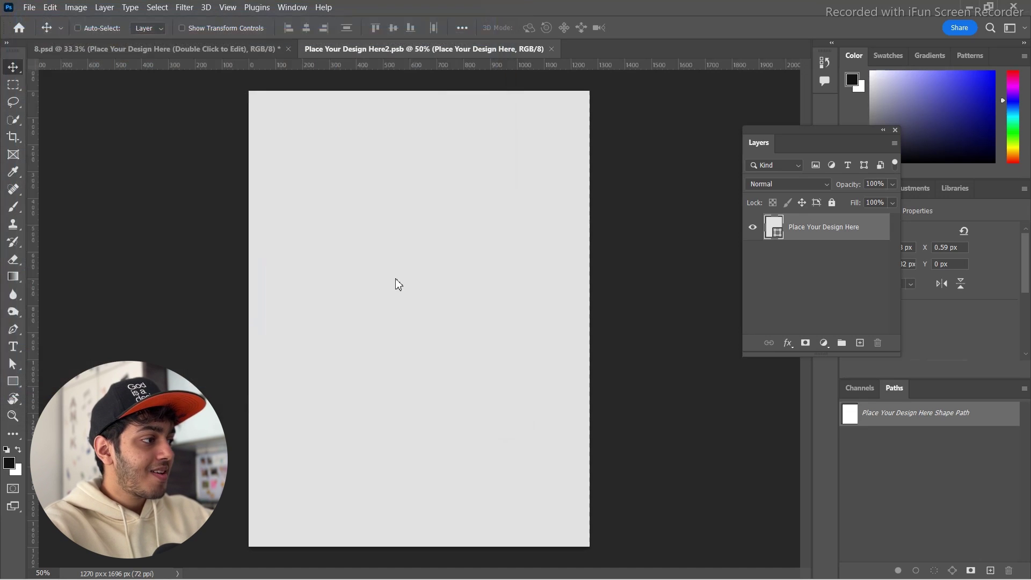
left_click_drag(497, 224, 632, 97)
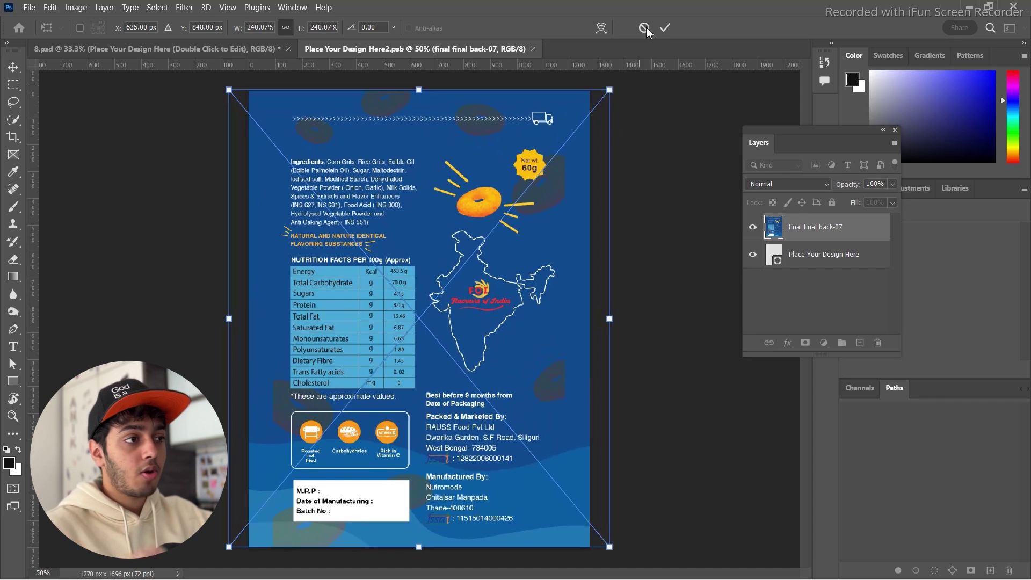
left_click(665, 28)
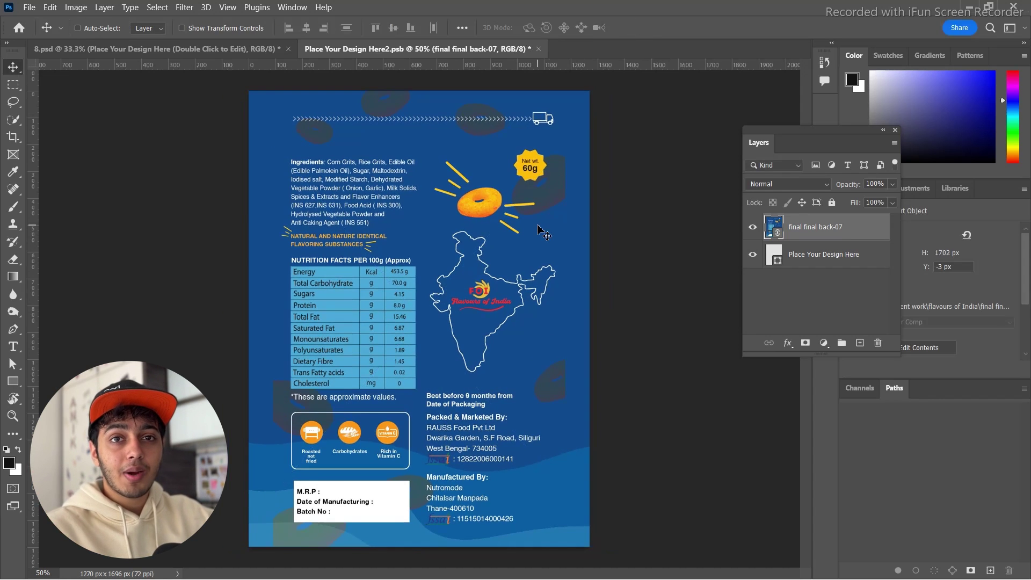
Save the back design's smart object and return to the 8.psd mockup.
key("ctrl")
key("ctrl+s")
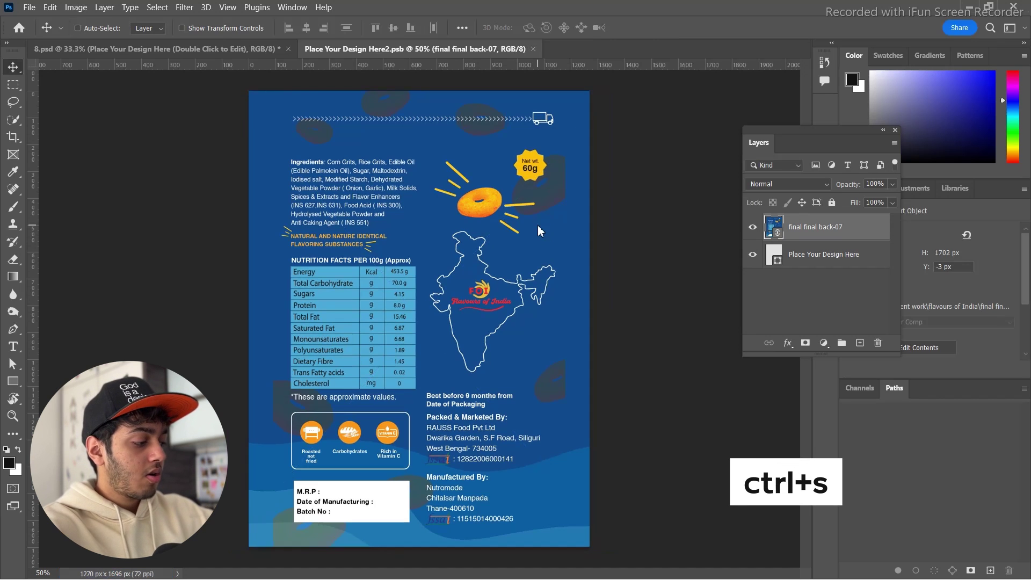
left_click(240, 47)
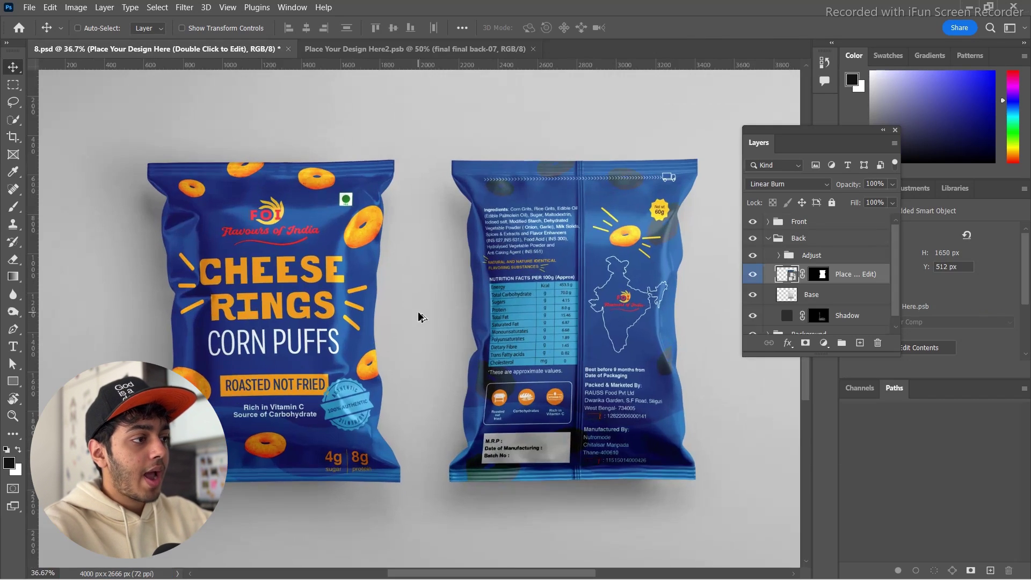
Move the Layers panel off the artwork and examine the front and back pouches, including the nutrition table and lower back text.
left_click_drag(856, 134, 970, 142)
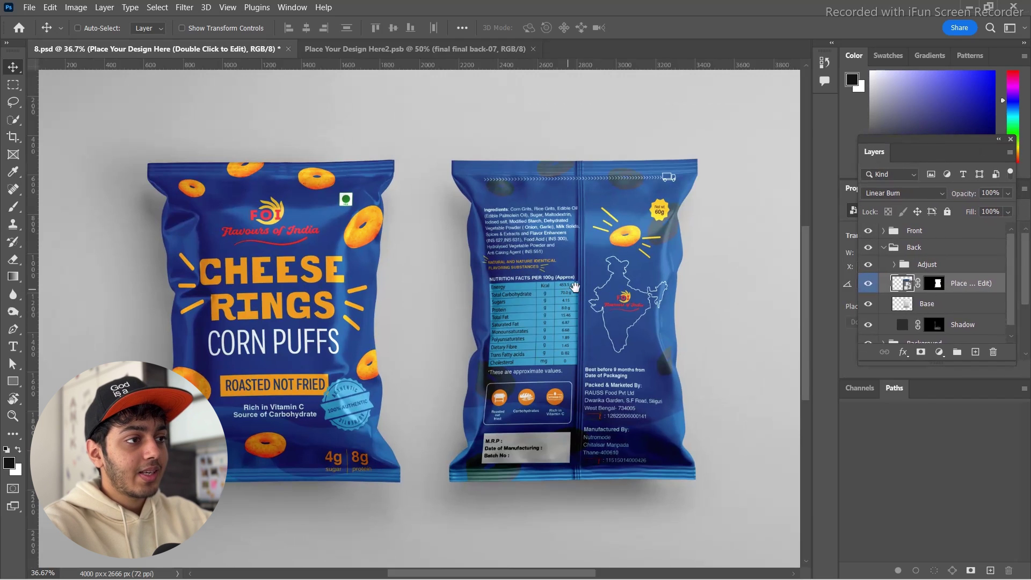
left_click_drag(571, 288, 595, 279)
scroll(532, 282, "up", 2)
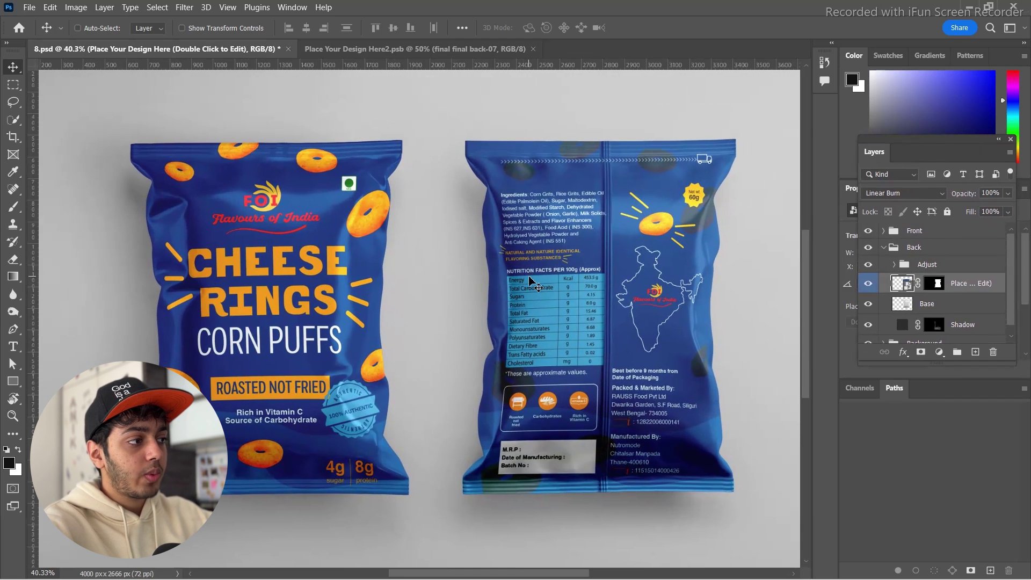
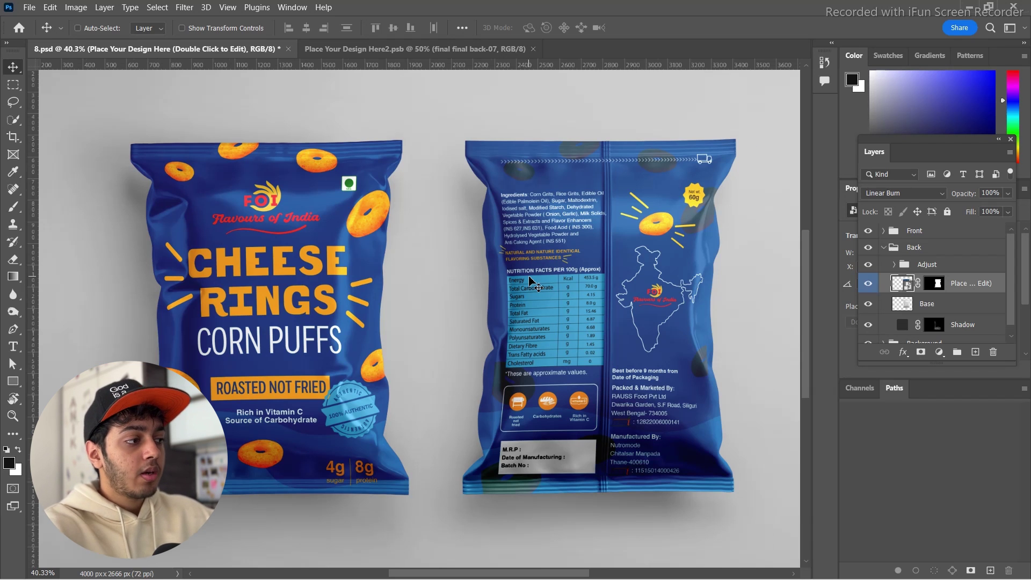
scroll(532, 283, "up", 1)
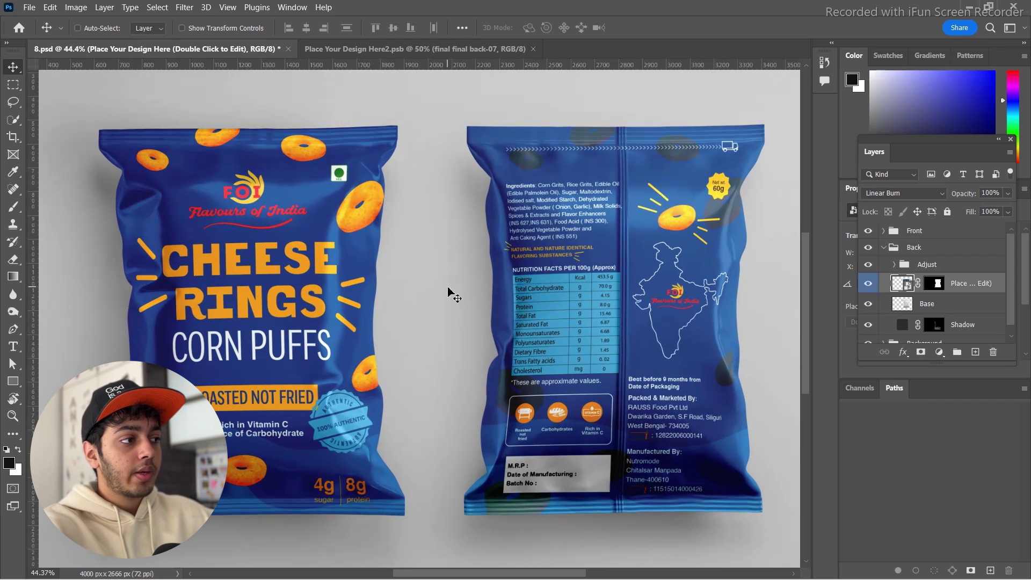
scroll(421, 309, "left", 1)
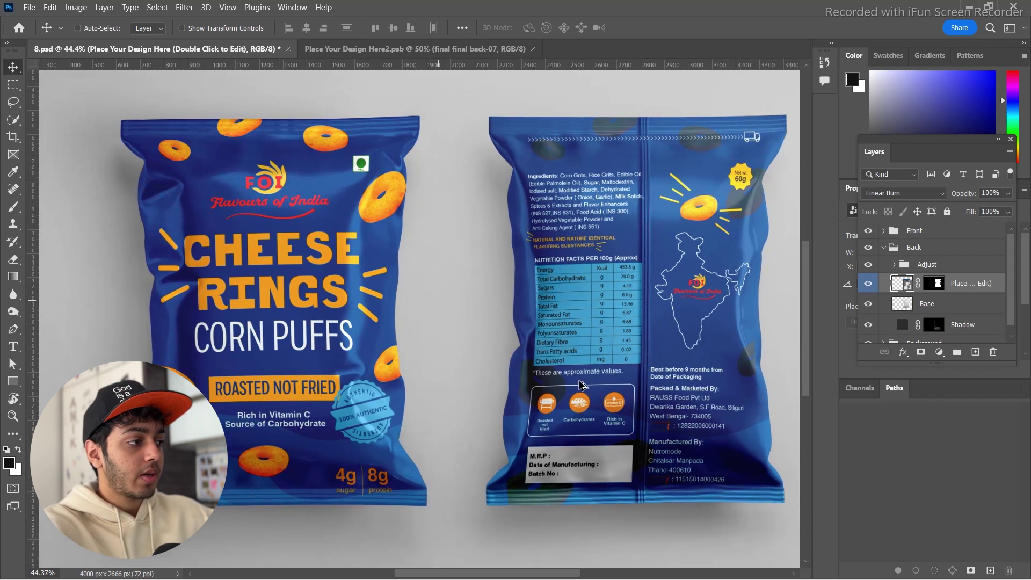
scroll(580, 385, "up", 8)
scroll(559, 422, "down", 7)
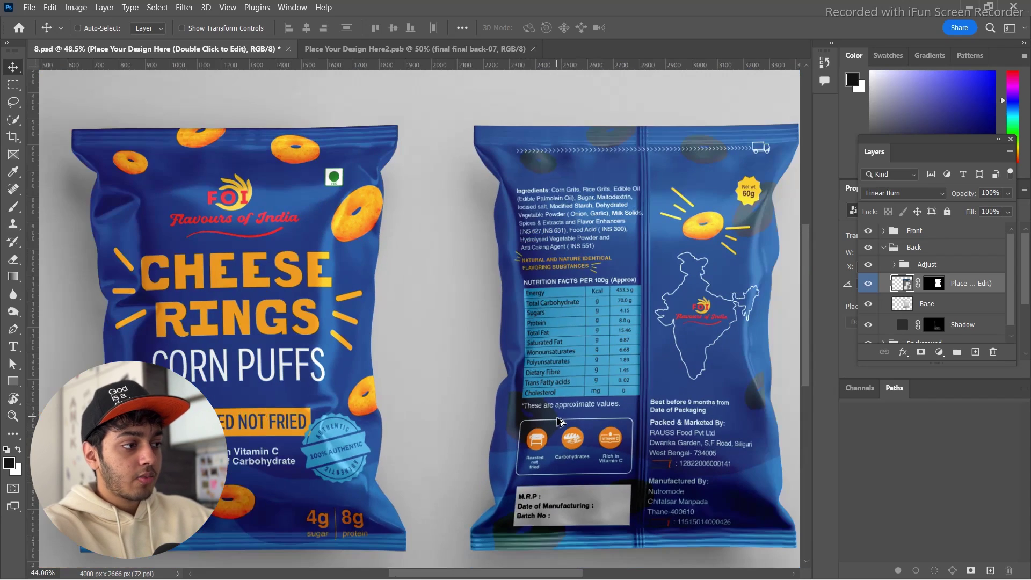
scroll(417, 320, "down", 4)
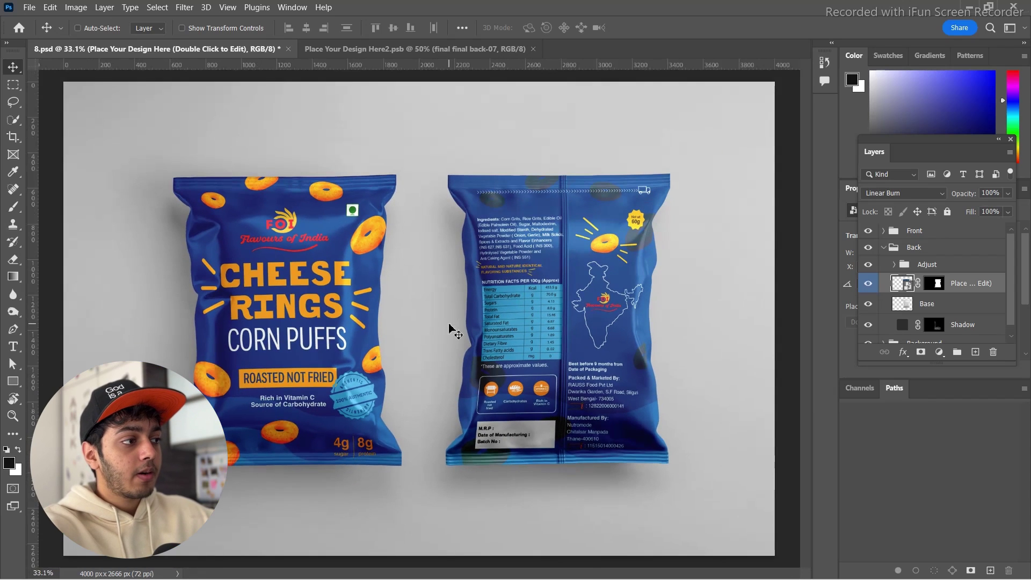
scroll(388, 282, "up", 2)
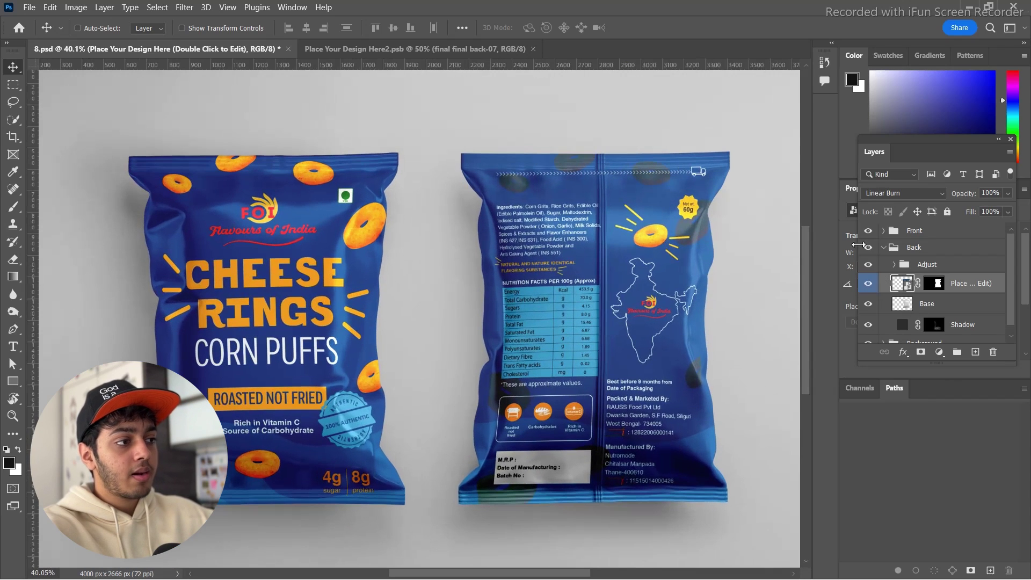
Collapse the Back group and toggle the Background group off and on to preview the pouches on transparency.
left_click(884, 248)
left_click(869, 265)
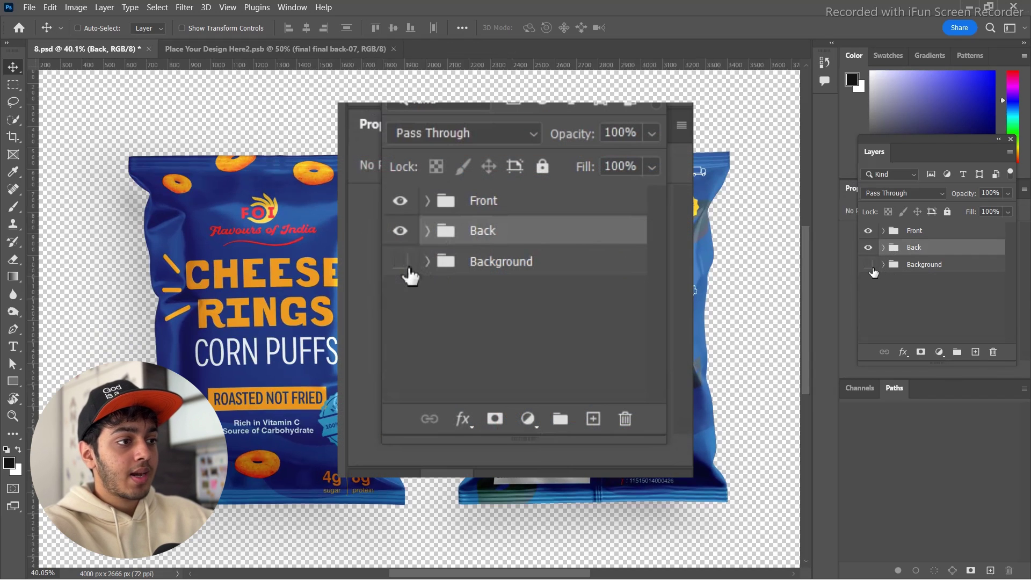
left_click(871, 266)
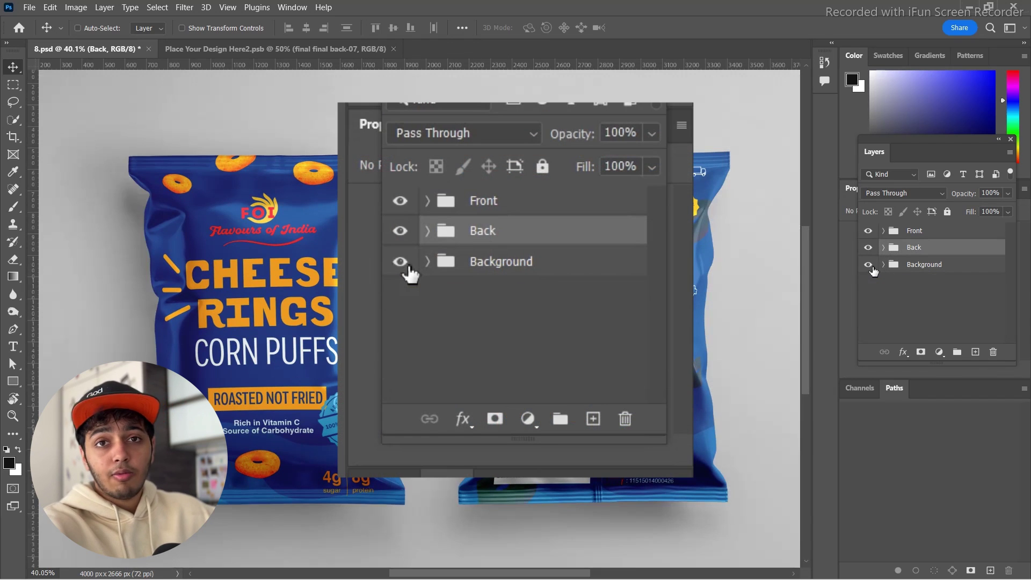
left_click(871, 266)
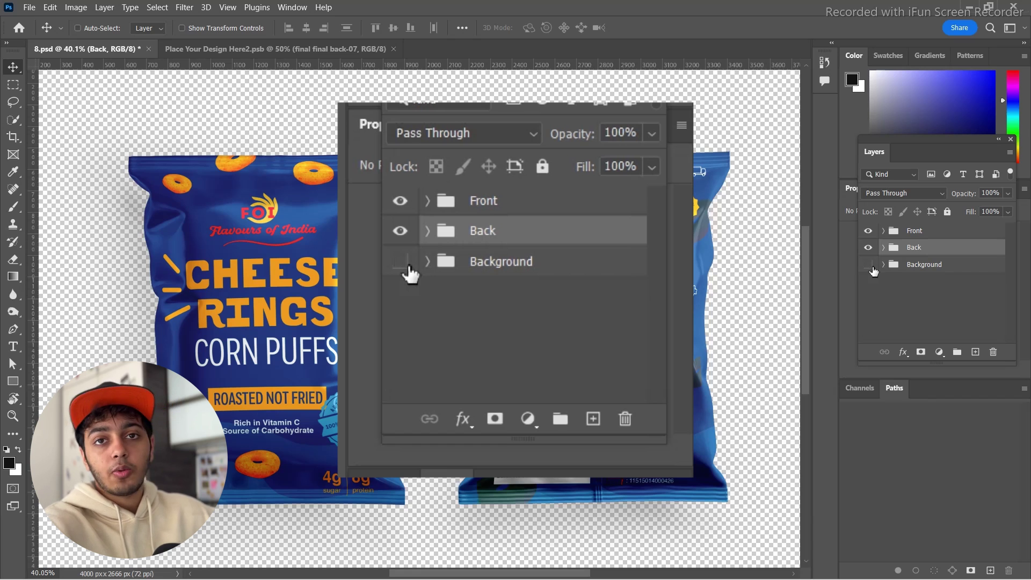
left_click(869, 265)
Expand the Background group and select its Background layer, leaving the layer's style settings as they are.
left_click(889, 266)
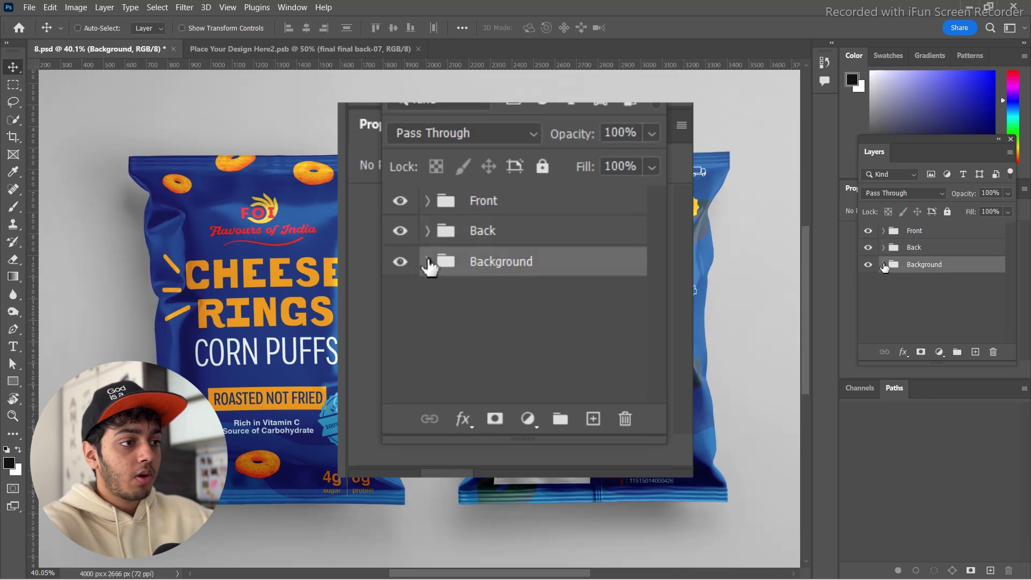
left_click(884, 264)
left_click(906, 304)
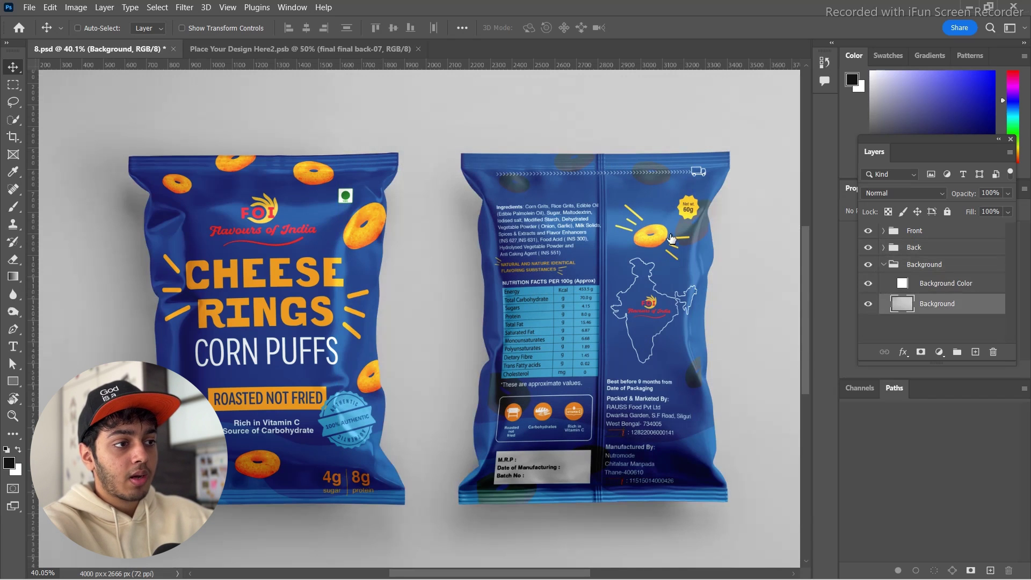
double_click(905, 300)
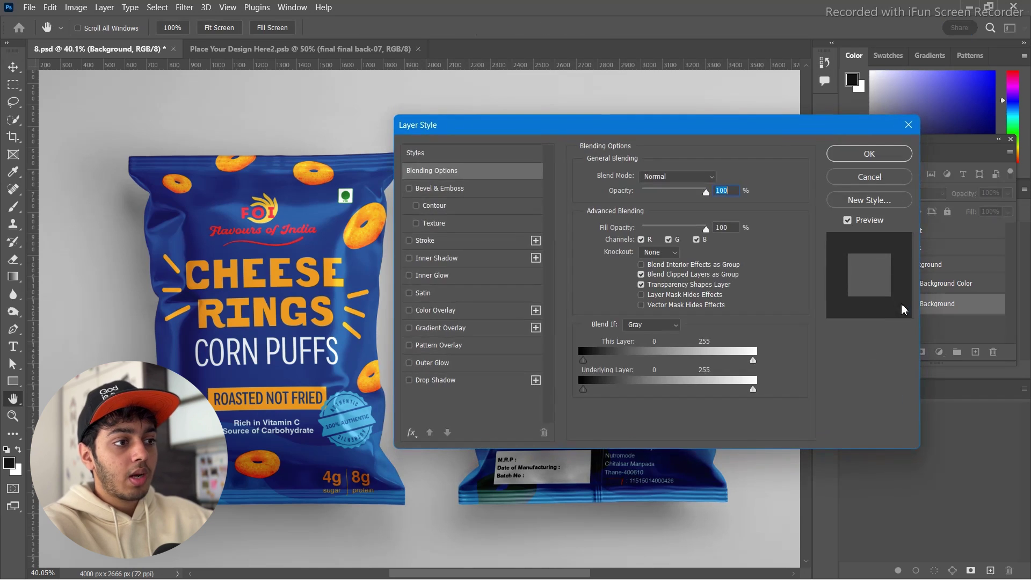
key("Escape")
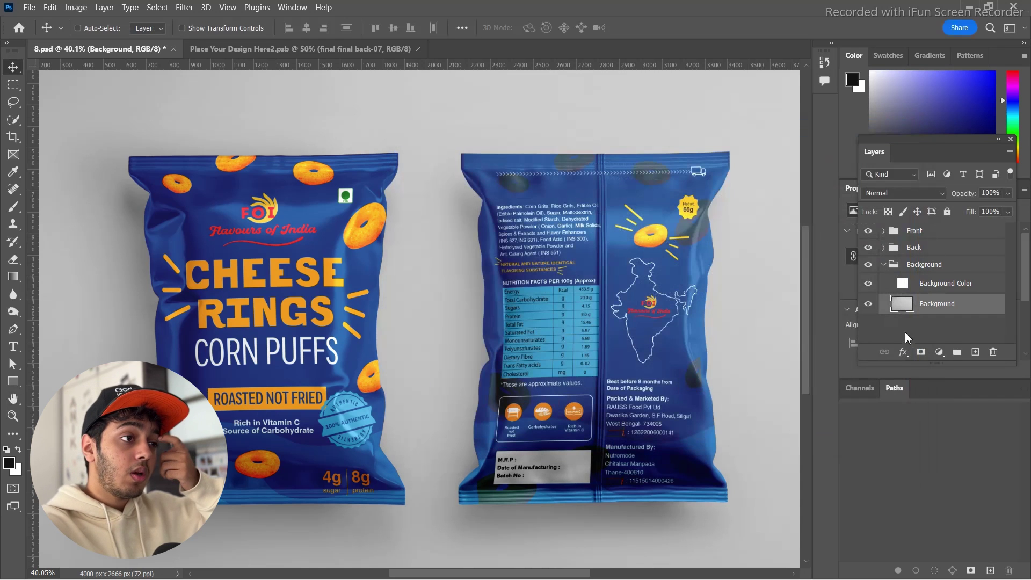
Set the Background Color fill layer to yellow #ffd800, trying orange and yellow tones sampled from the front pouch.
double_click(903, 285)
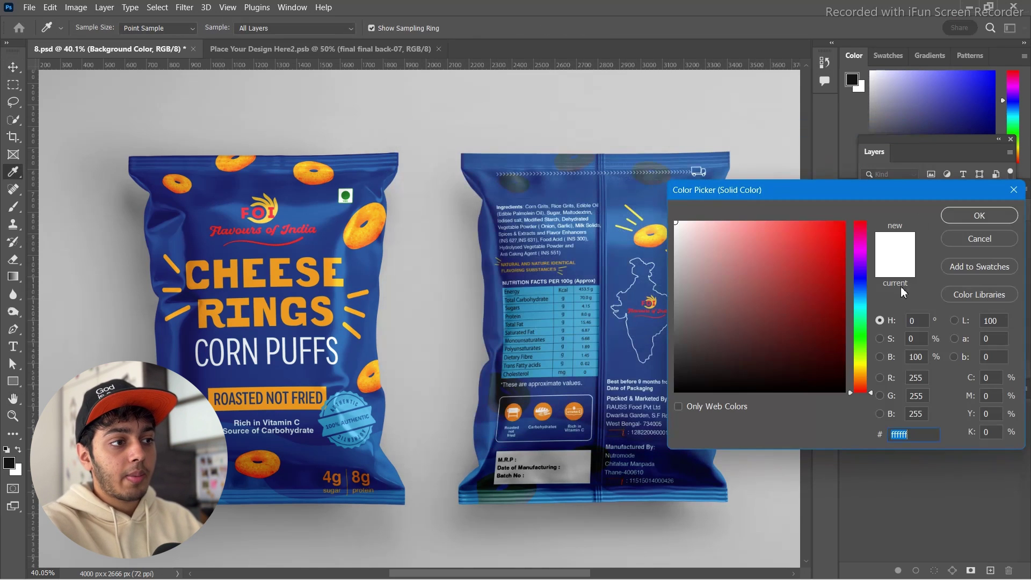
left_click_drag(661, 220, 663, 223)
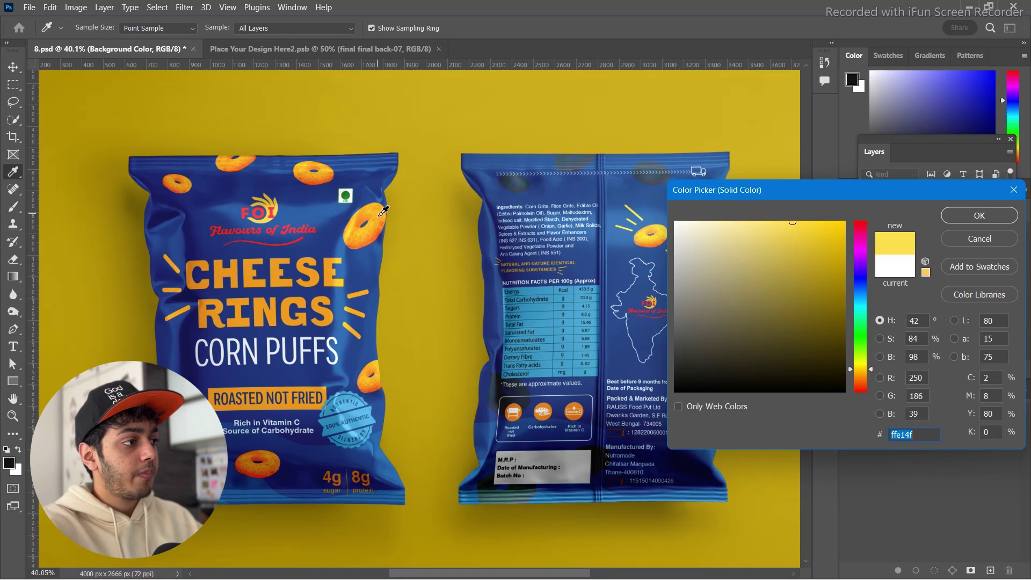
left_click_drag(372, 218, 232, 159)
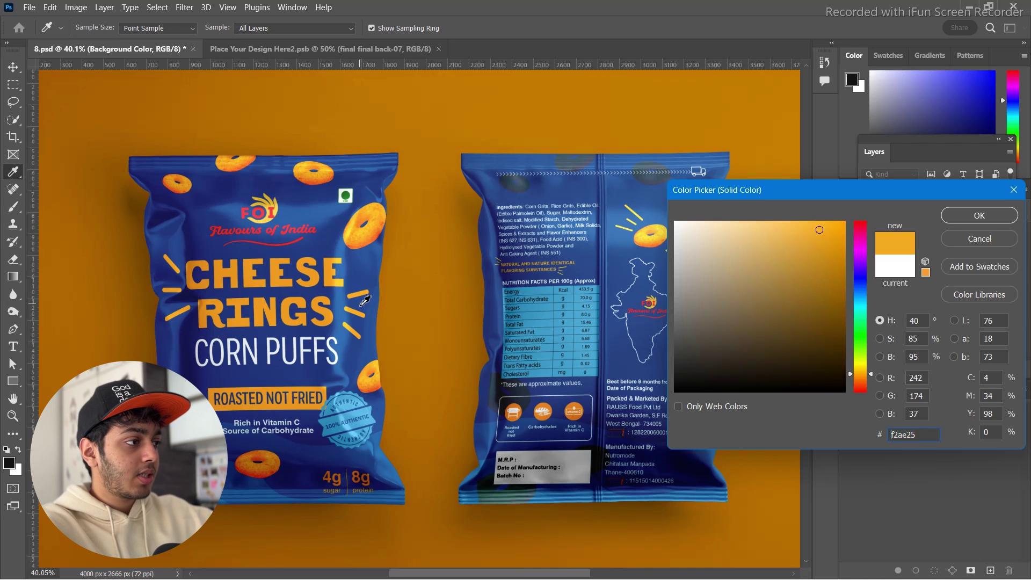
left_click(344, 259)
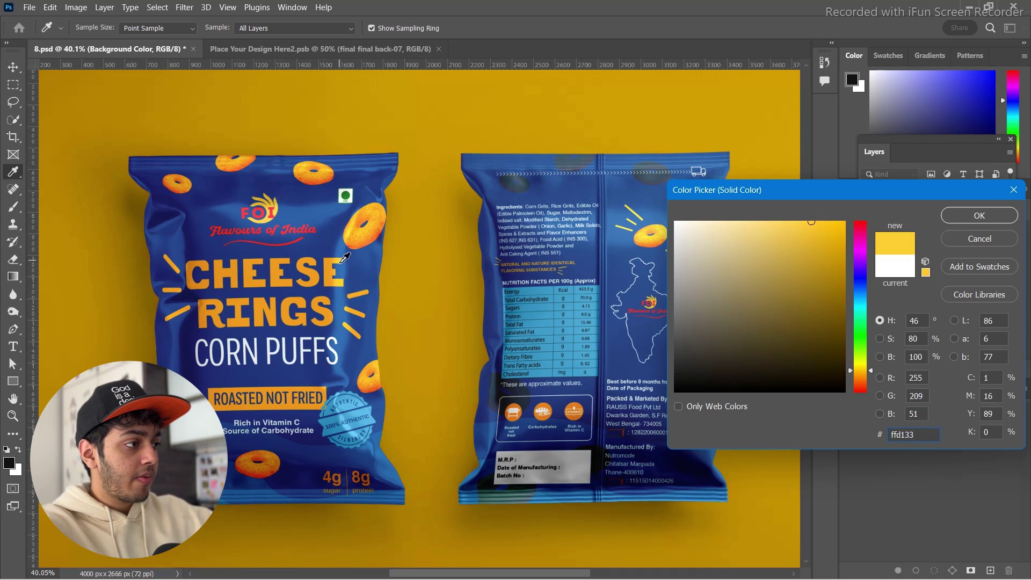
left_click_drag(792, 245, 847, 219)
left_click_drag(869, 372, 872, 372)
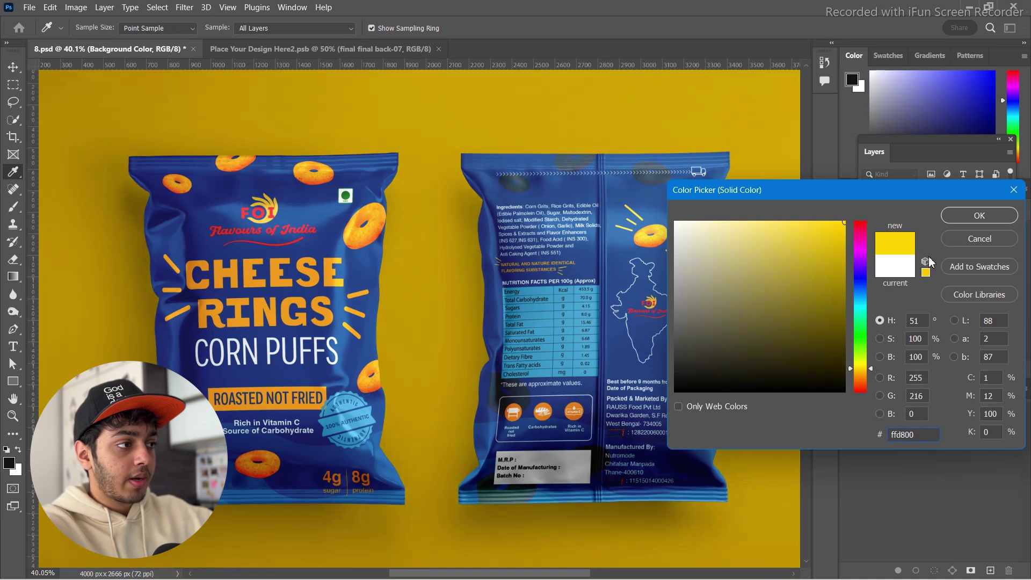
left_click(979, 215)
key("v")
scroll(438, 311, "up", 2)
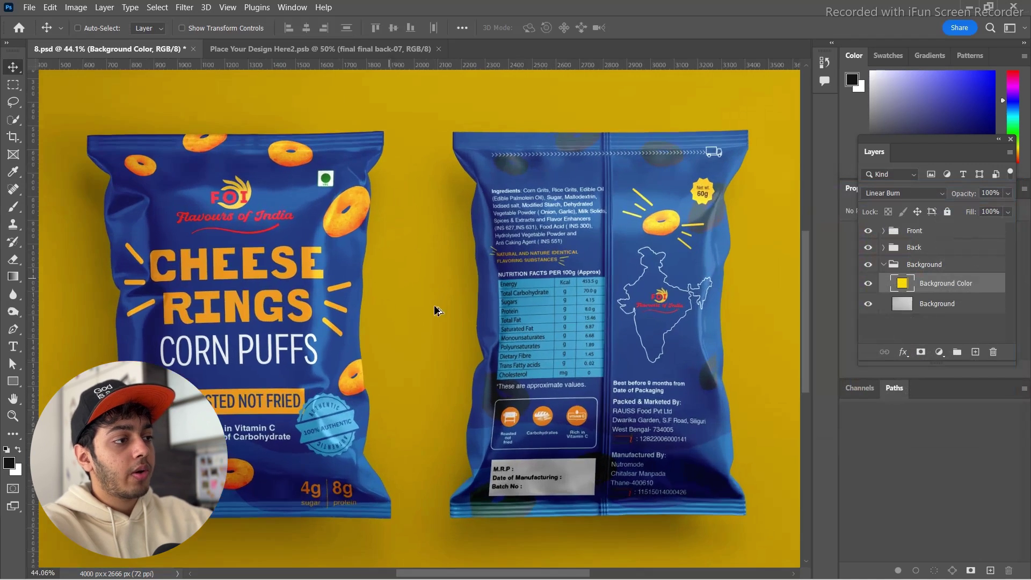
scroll(508, 310, "down", 1)
scroll(367, 266, "up", 1)
scroll(365, 266, "down", 1)
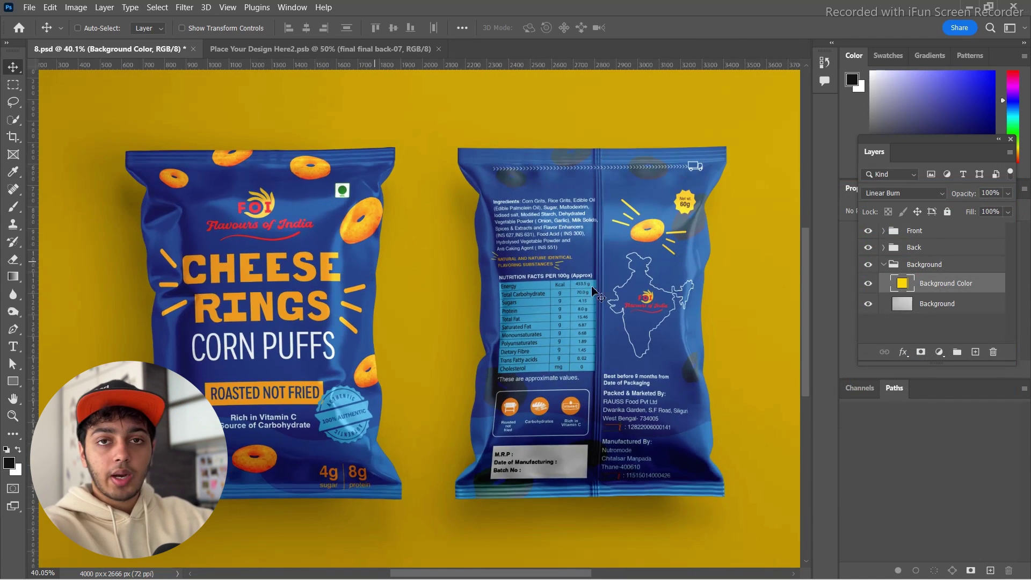
Change the Background Color fill layer to a very pale cream and examine the pouches against it.
double_click(907, 289)
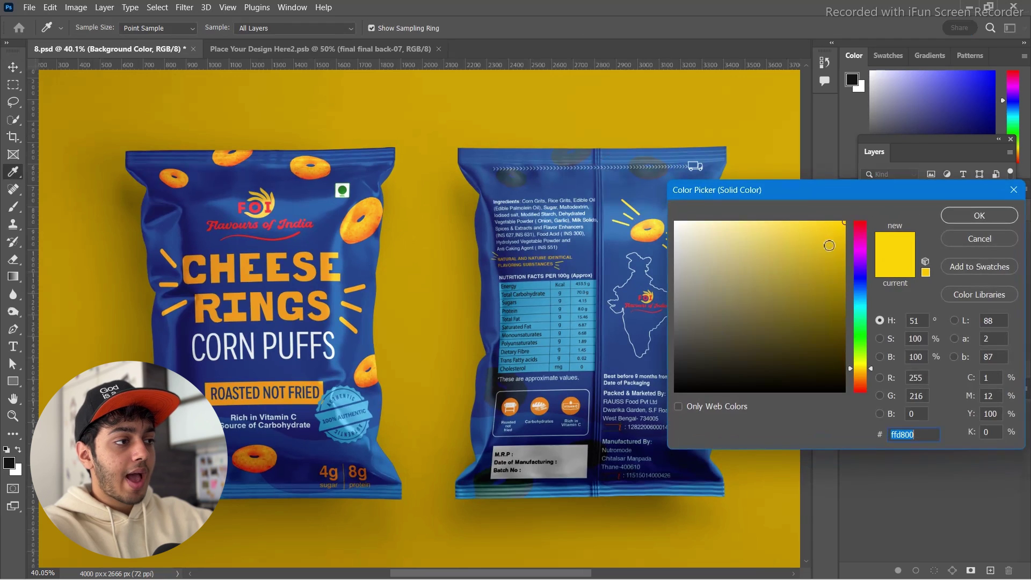
left_click(700, 220)
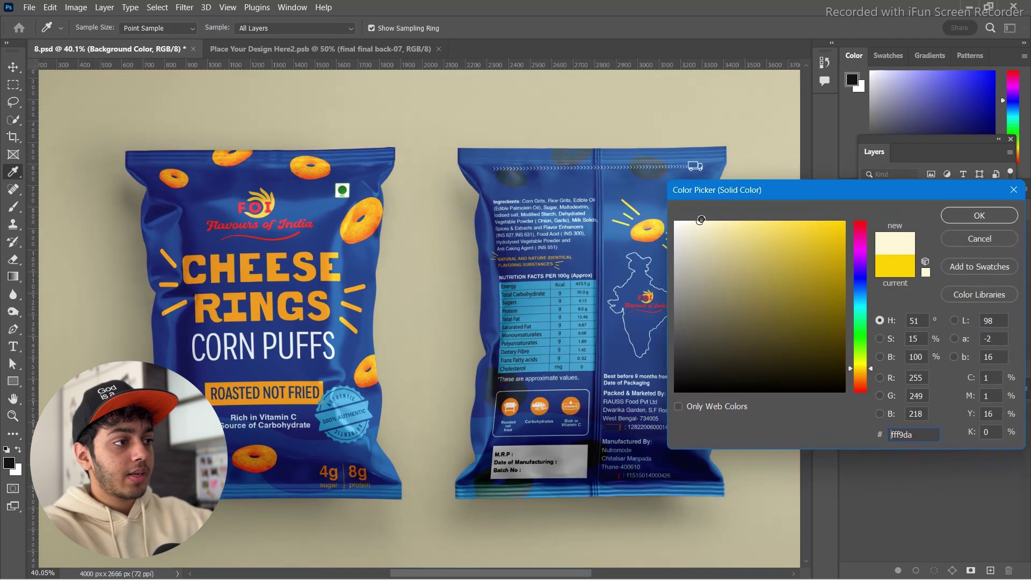
left_click(688, 221)
left_click(980, 216)
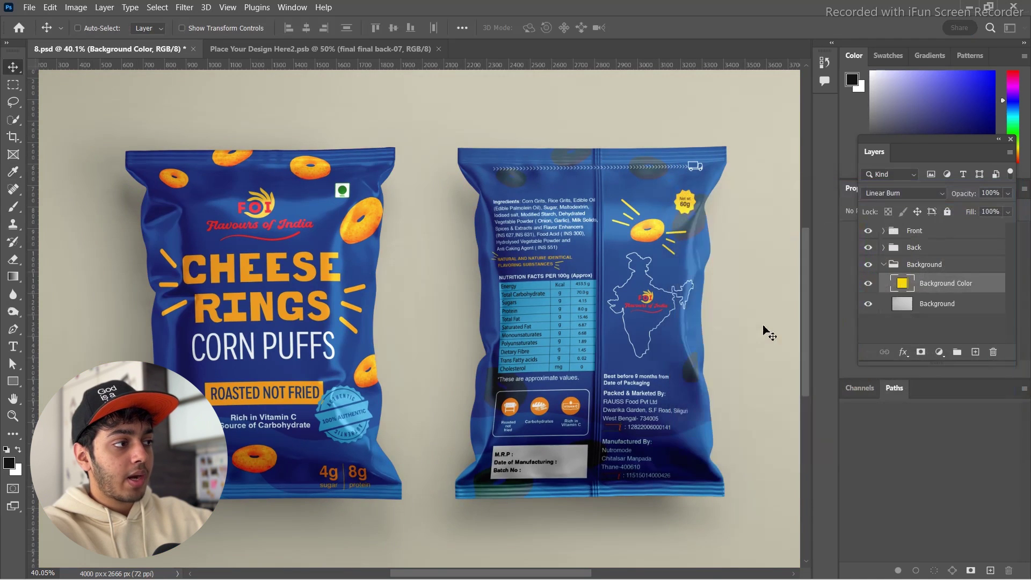
scroll(398, 301, "up", 2)
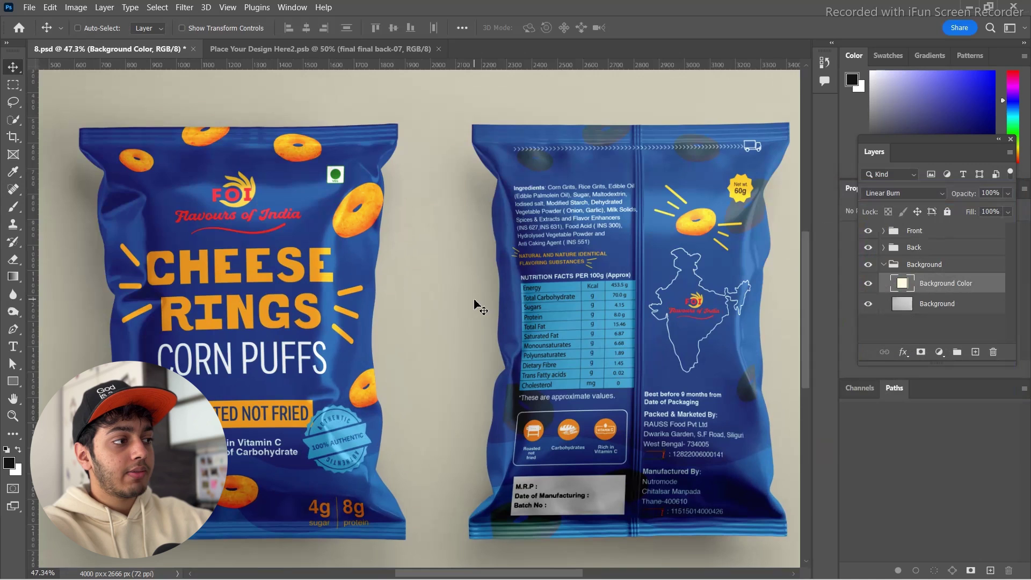
scroll(210, 307, "up", 1)
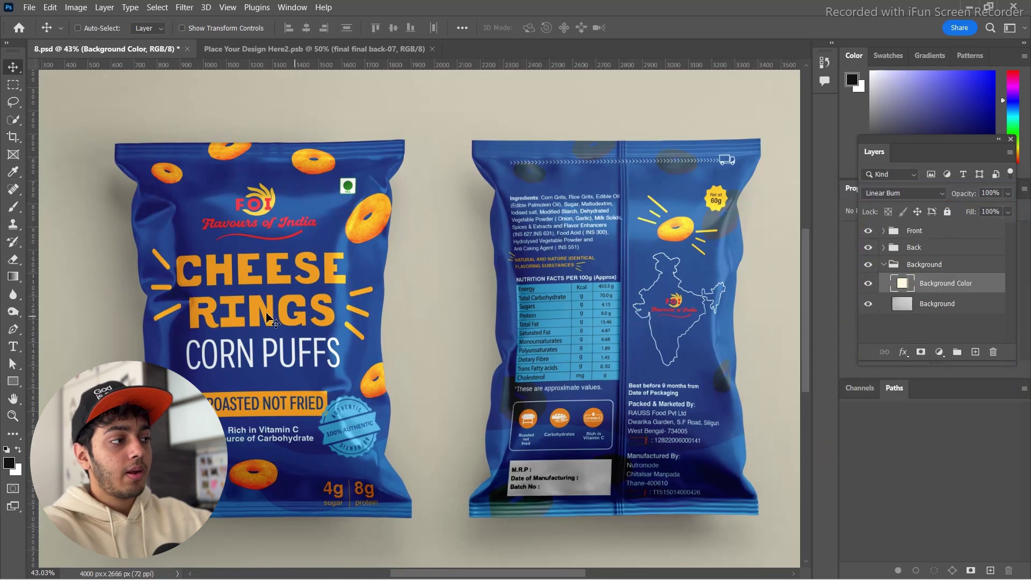
scroll(333, 314, "up", 4)
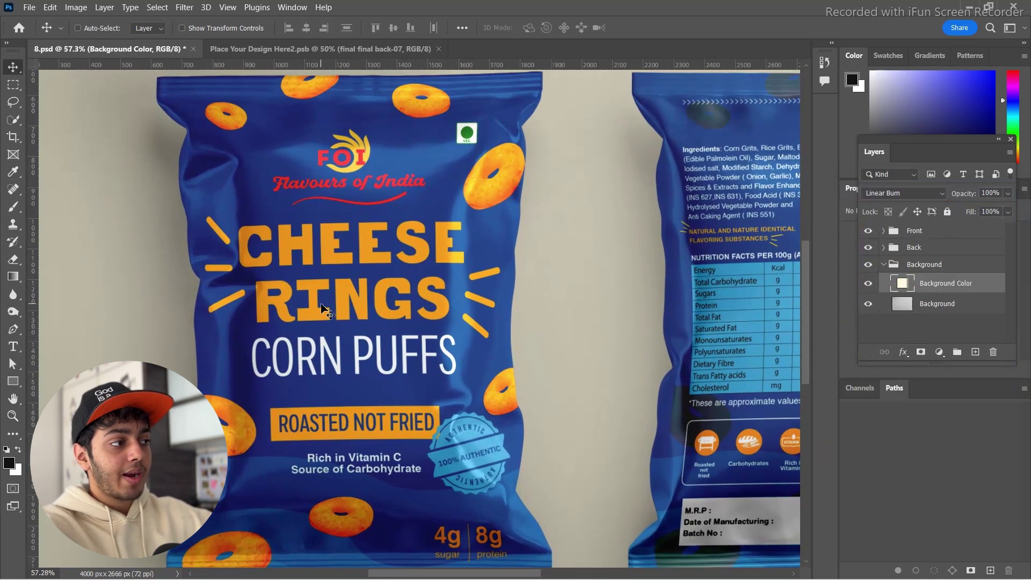
scroll(376, 304, "down", 9)
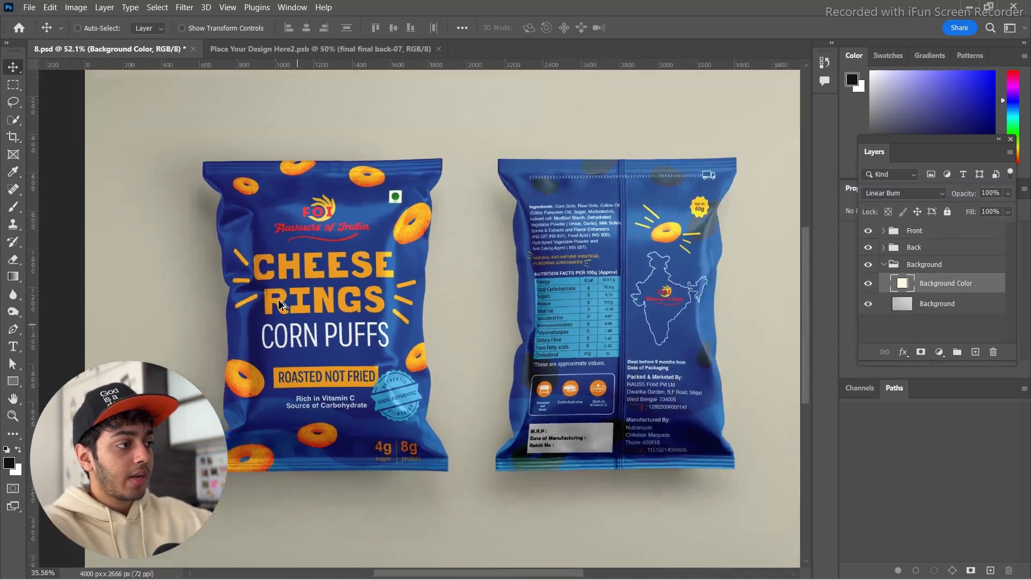
scroll(479, 301, "up", 1)
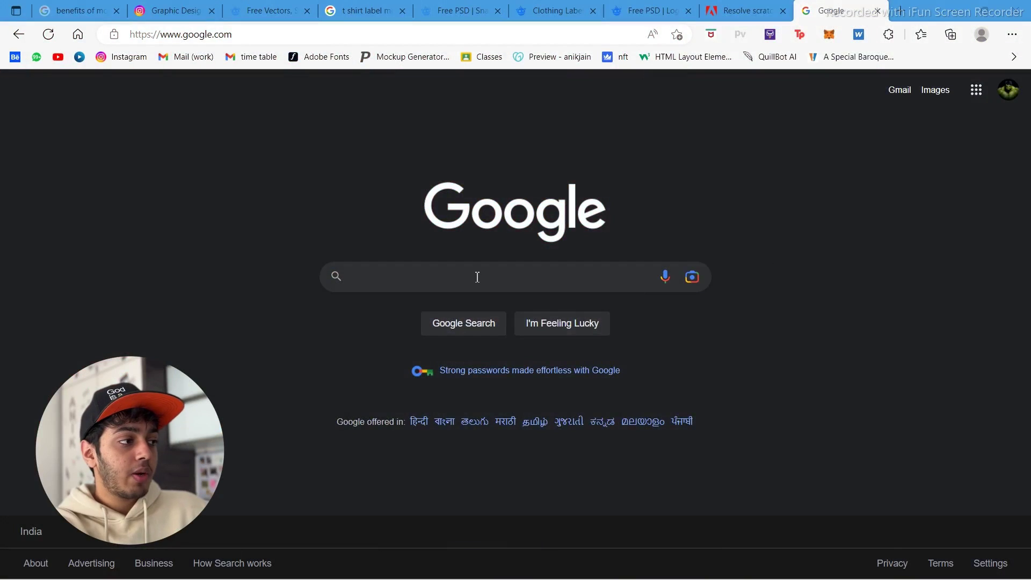
Switch to the browser, search Google for "mockupbro" and open the mockupbro.com site.
left_click(477, 277)
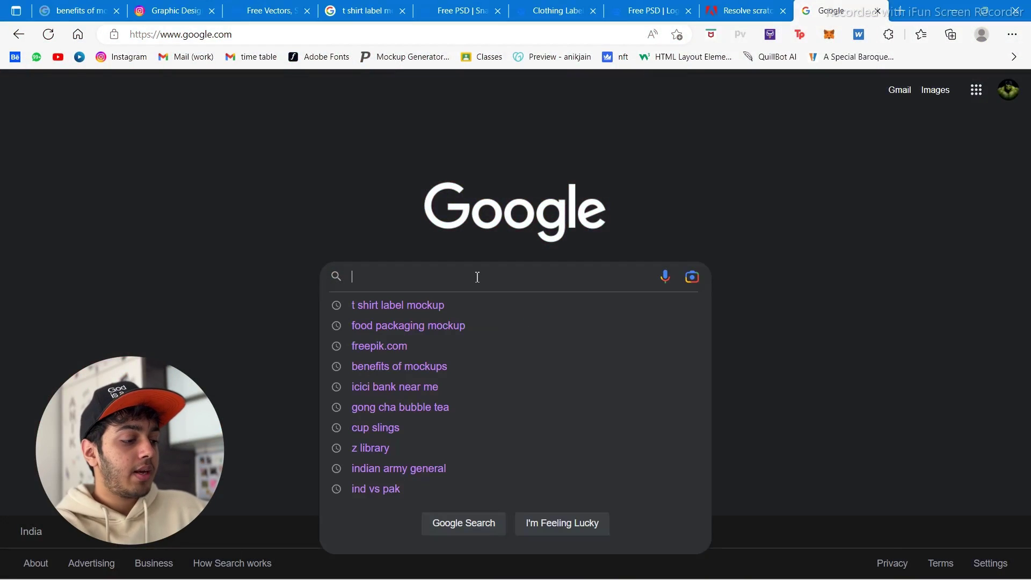
type("mockupbro")
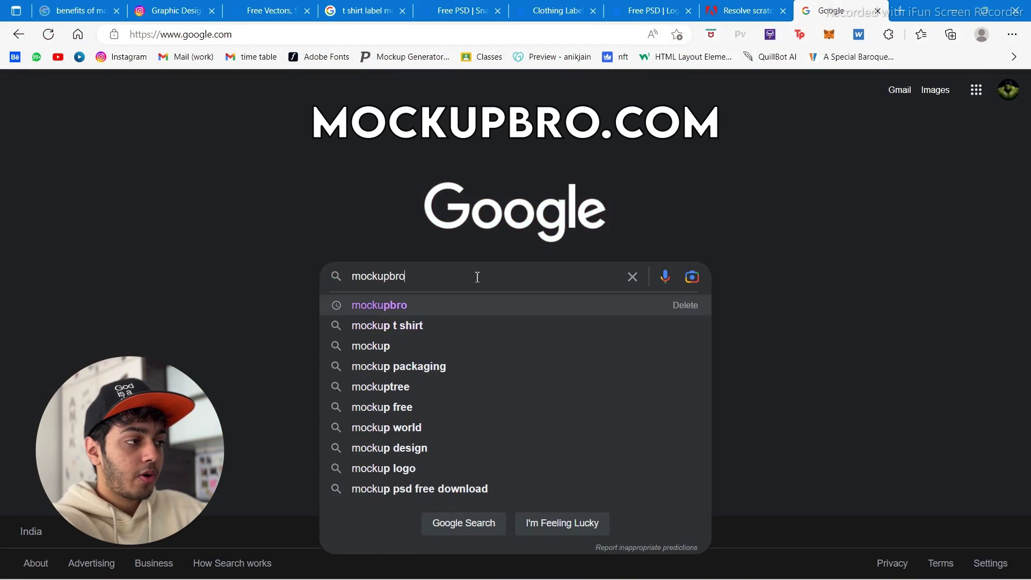
key("Return")
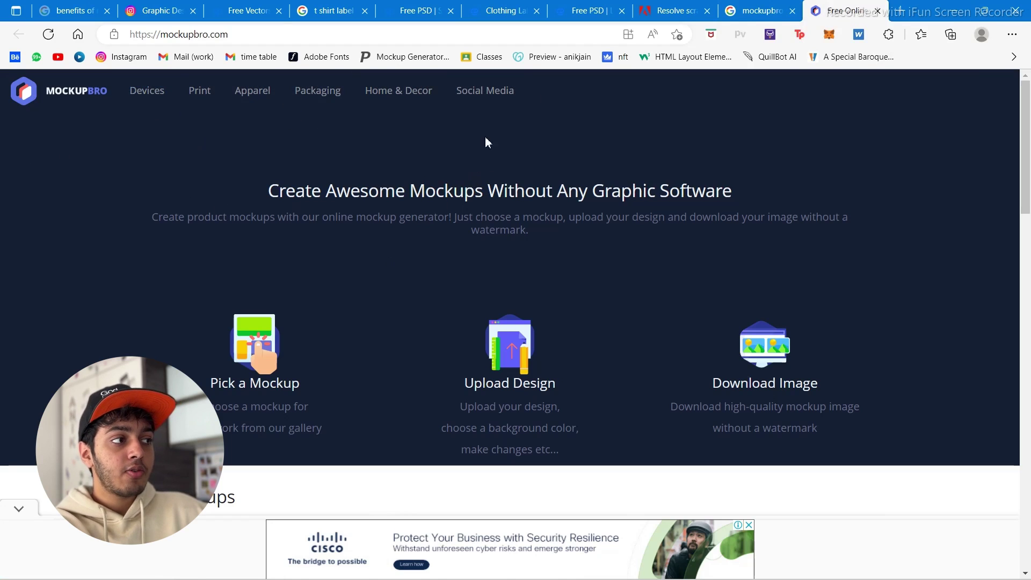
Open the Chips Bag Mockup from the Packaging category, closing the advertisement.
left_click(334, 101)
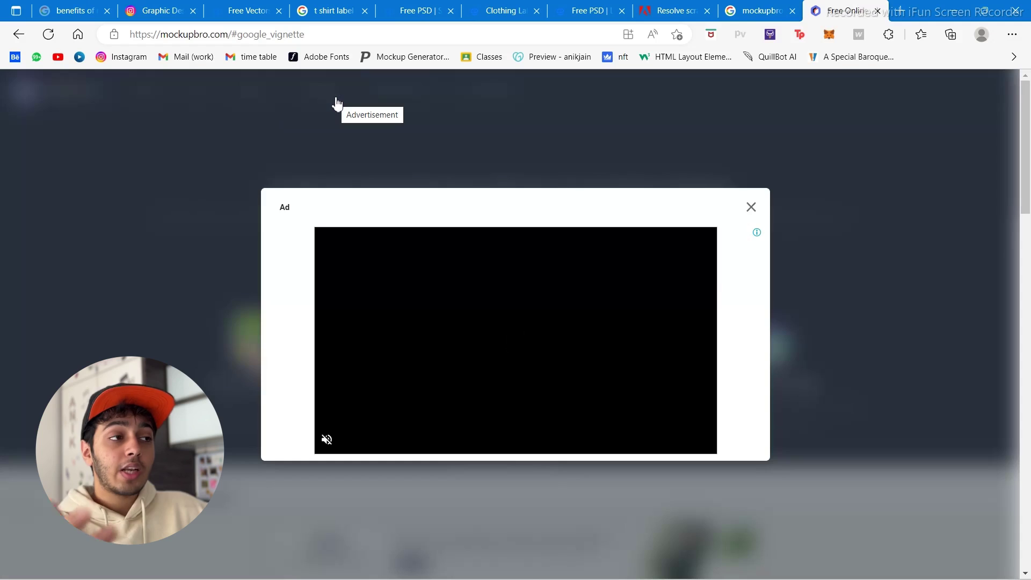
left_click(751, 208)
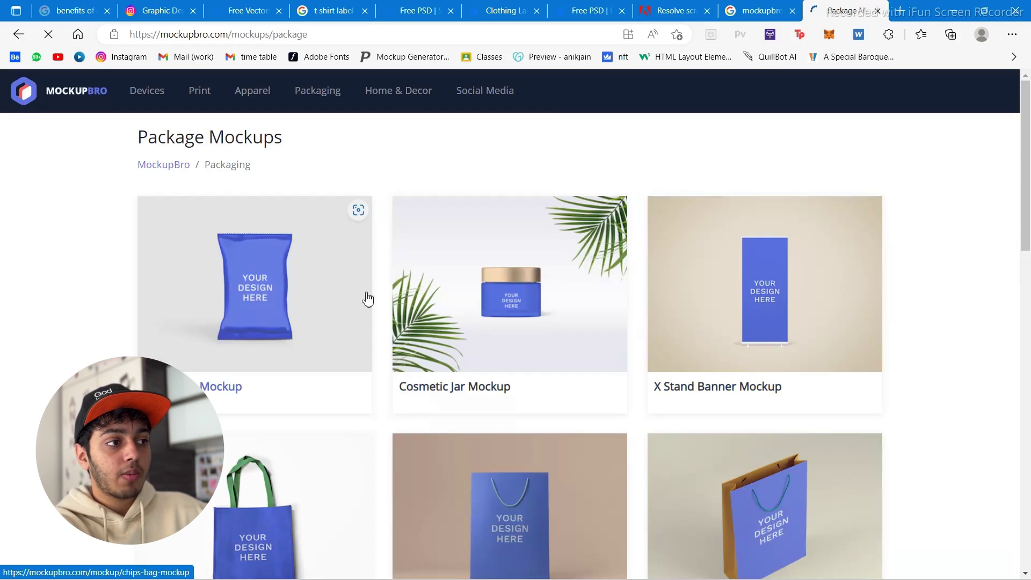
scroll(365, 298, "down", 2)
left_click(246, 299)
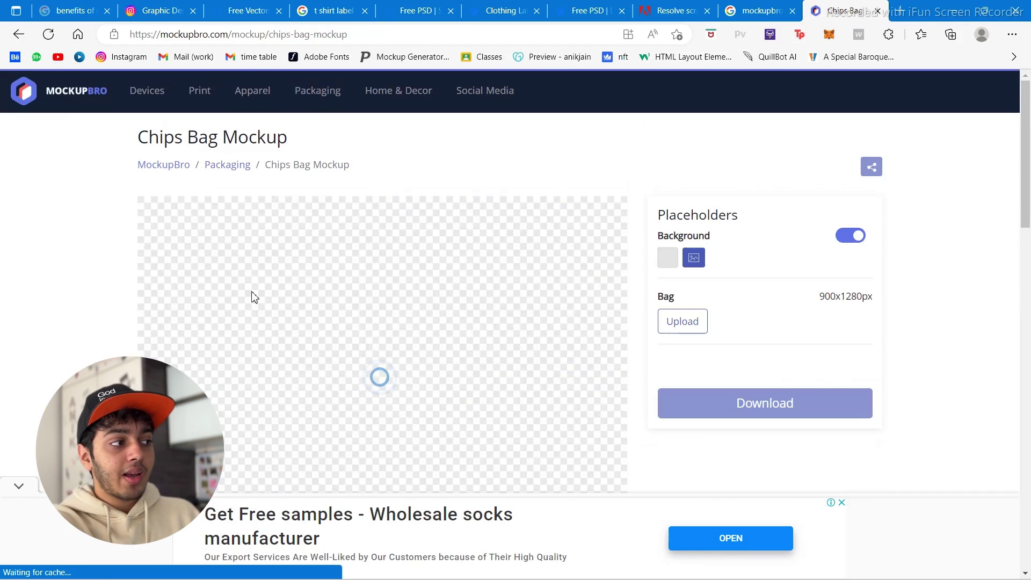
View the Unsplash background images offered for the chips bag and close the selection without choosing one.
scroll(550, 325, "down", 2)
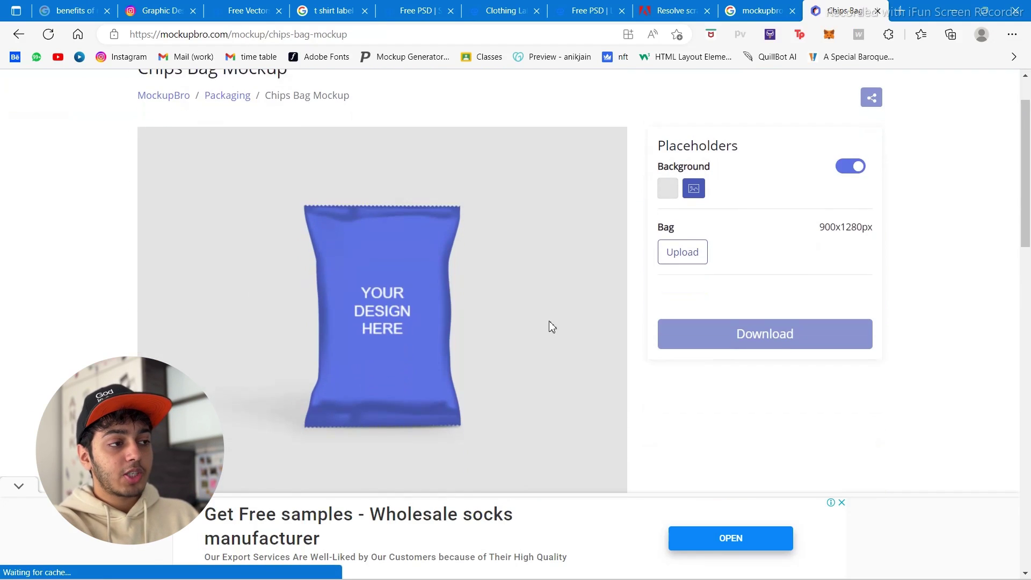
left_click(689, 182)
left_click(756, 108)
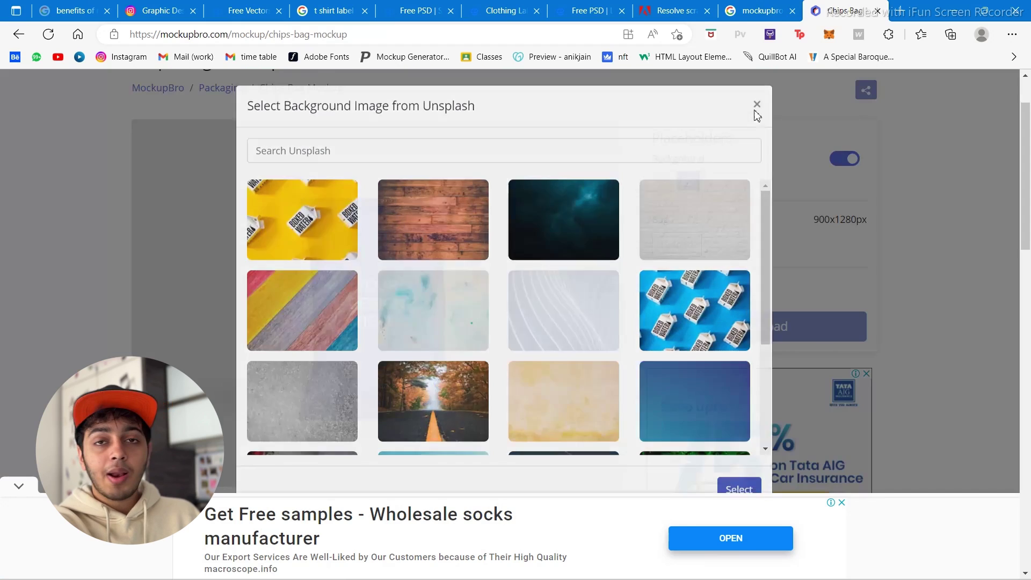
Upload the final final-06 image from the flavours of India folder as the bag design, accepting the default crop.
left_click(701, 247)
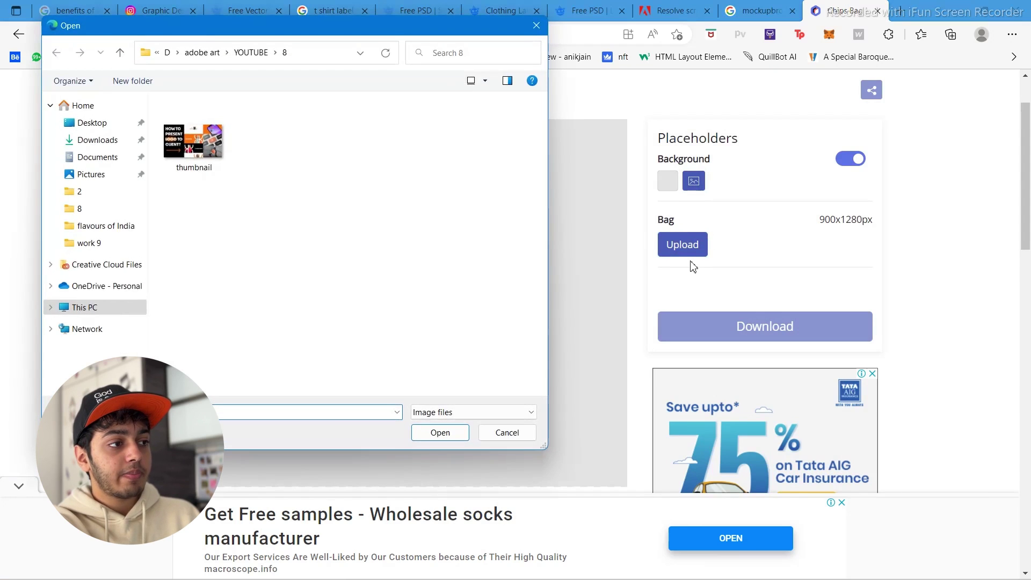
left_click(98, 141)
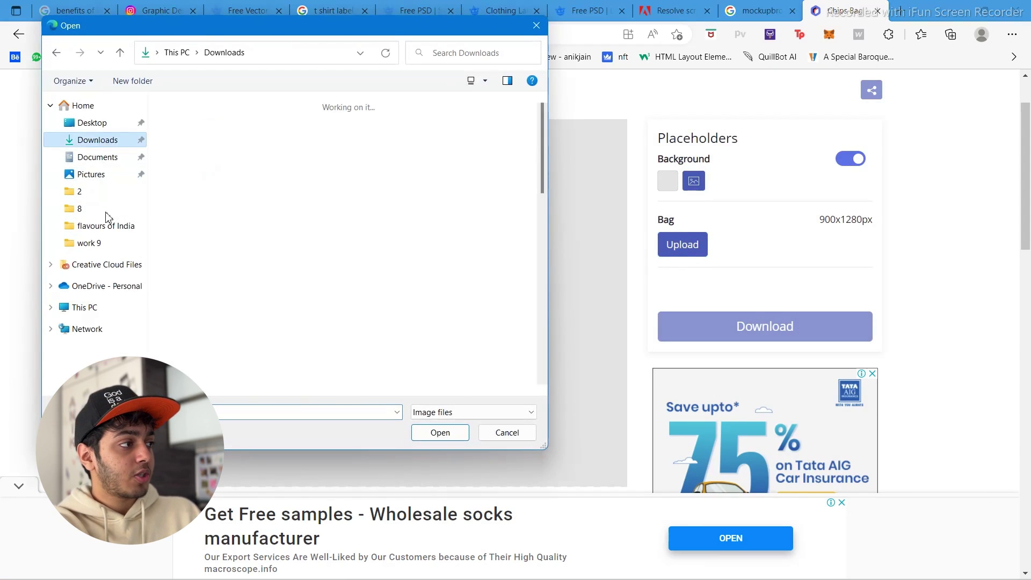
left_click(106, 226)
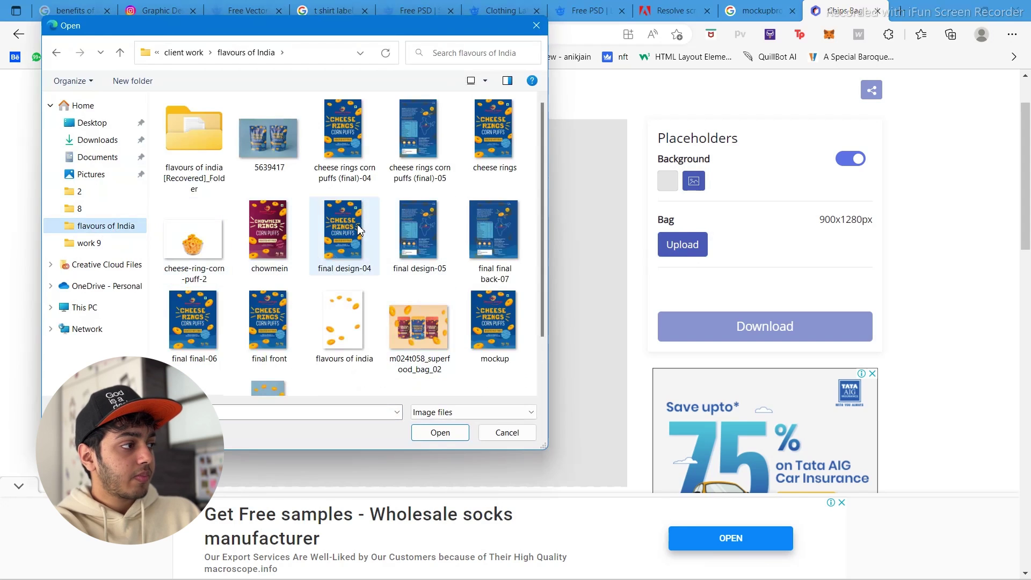
double_click(202, 332)
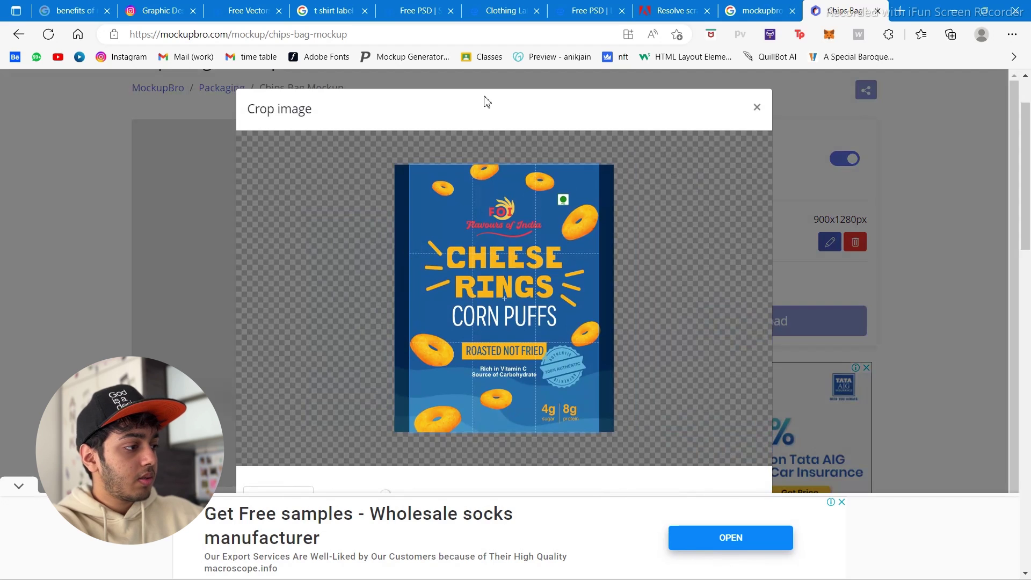
left_click_drag(488, 102, 500, 79)
left_click(18, 488)
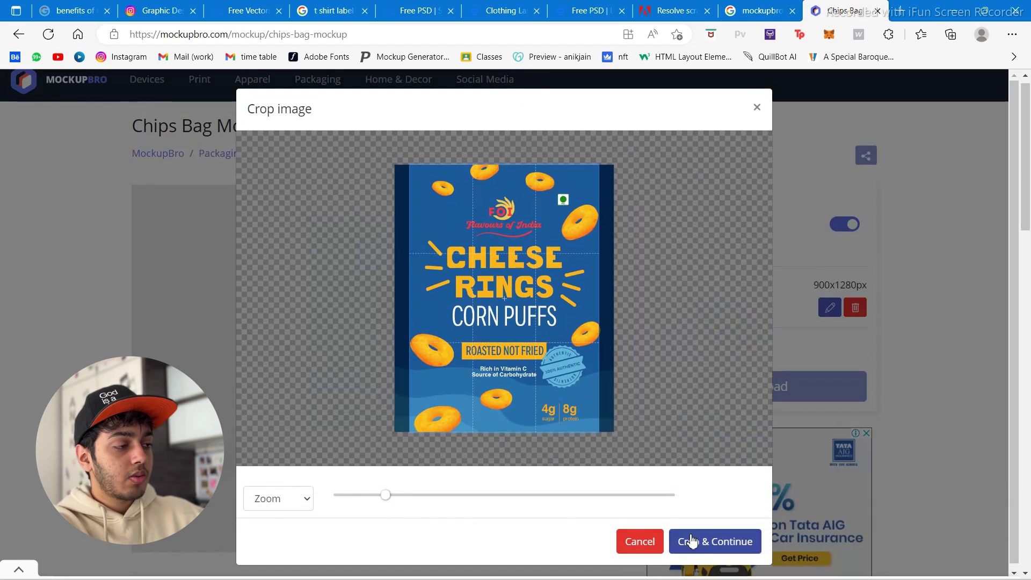
left_click(690, 541)
scroll(914, 333, "down", 1)
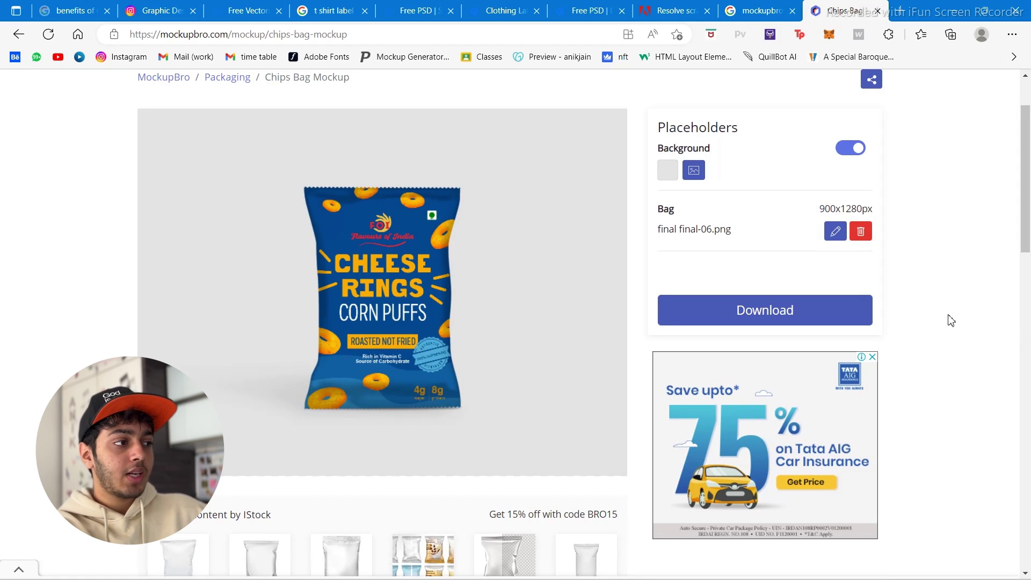
Toggle the chips bag's background off and on, and set its color to blue #1B78DB.
left_click(853, 149)
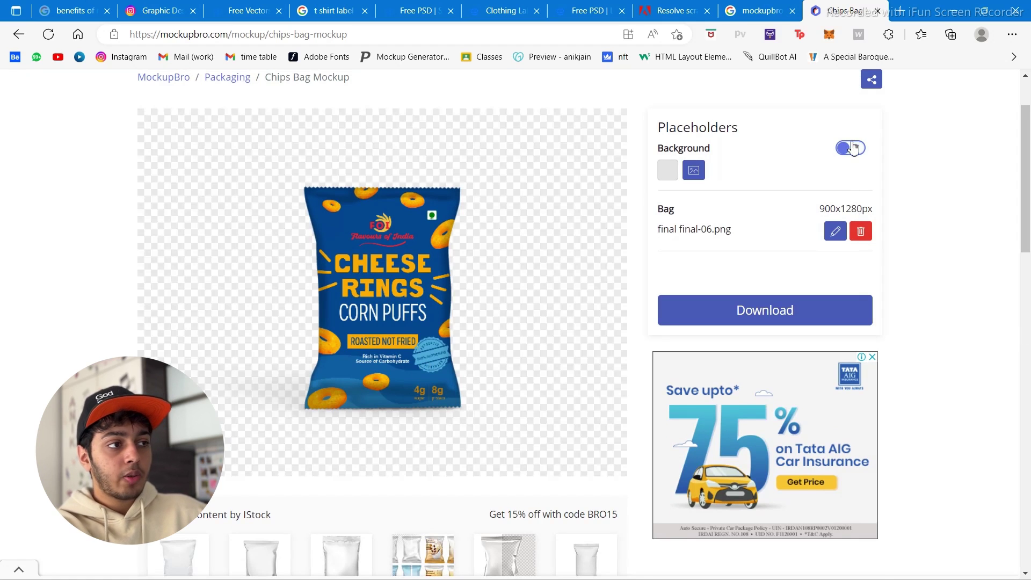
left_click(853, 148)
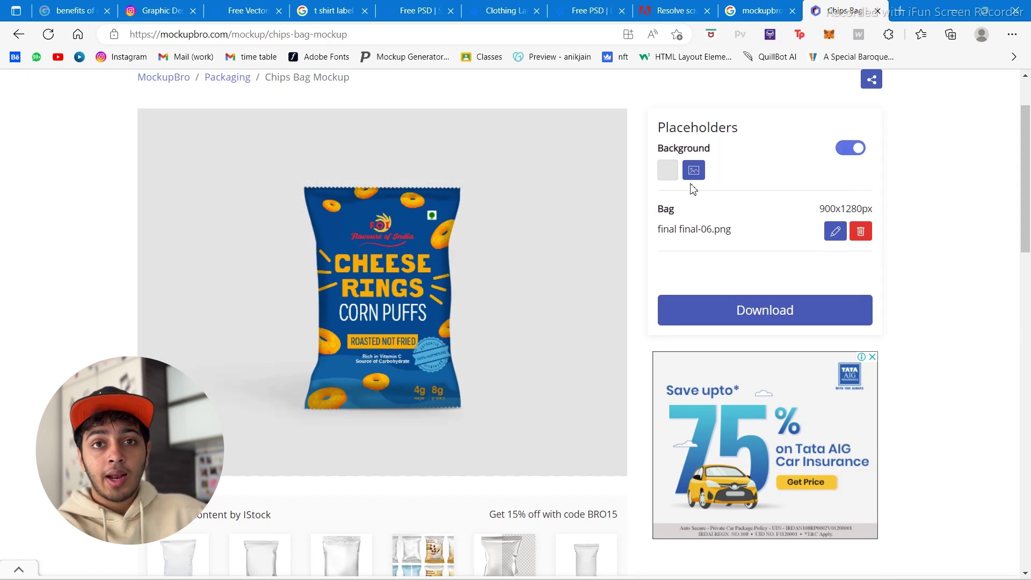
left_click(670, 175)
left_click_drag(677, 207, 728, 241)
left_click_drag(736, 281, 754, 280)
left_click(777, 207)
left_click_drag(785, 206, 794, 200)
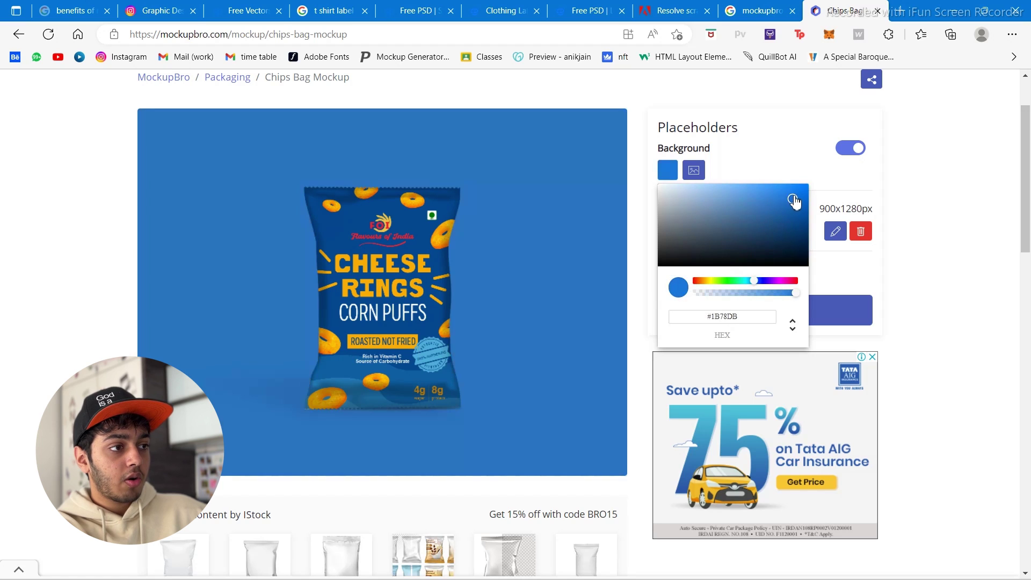
left_click(1001, 324)
scroll(962, 339, "down", 2)
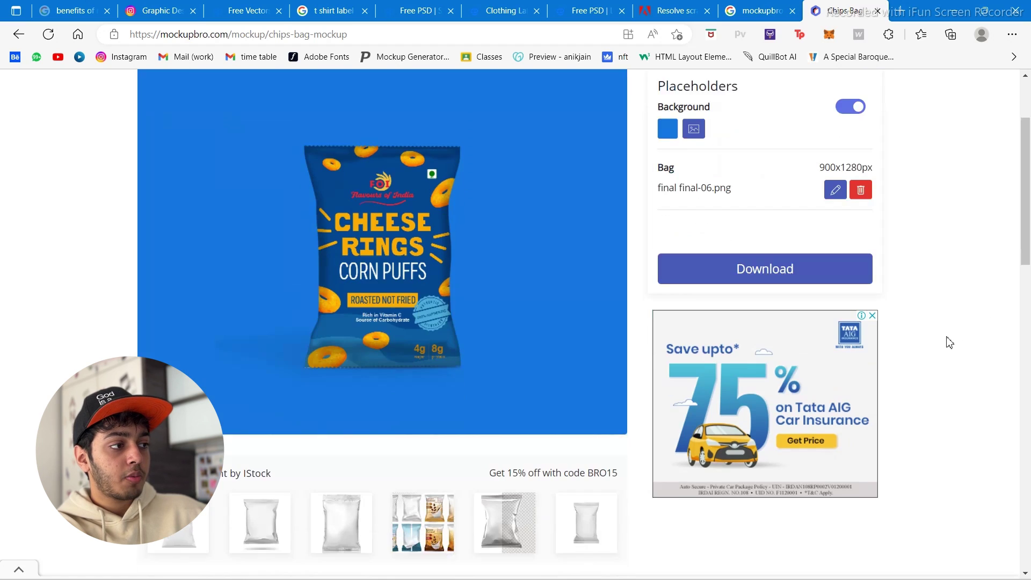
scroll(950, 341, "up", 3)
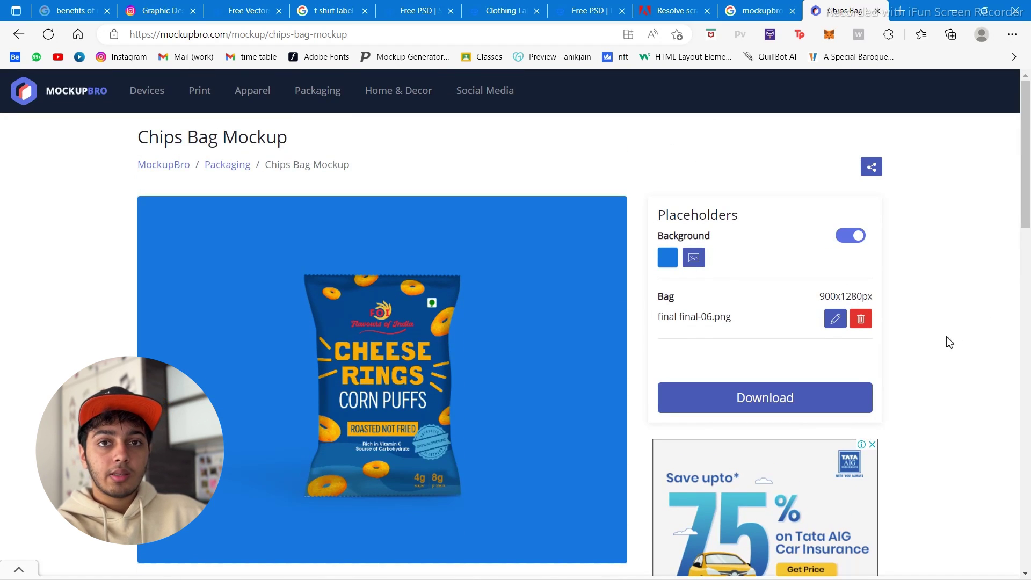
Open the Photorealistic Business Card Mockup from the Print category and check the front card's upload option without choosing a file.
left_click(199, 90)
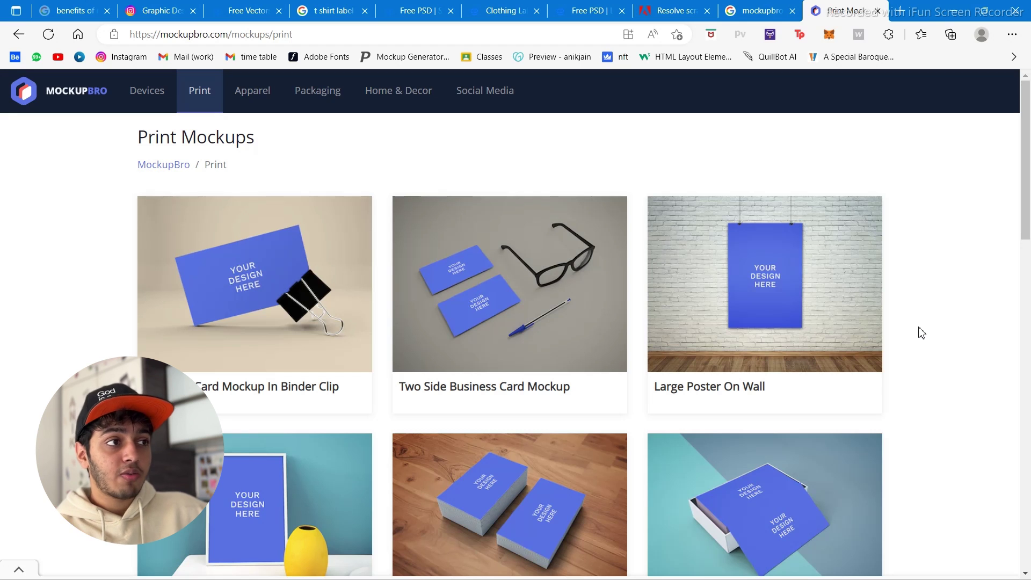
scroll(902, 310, "down", 1)
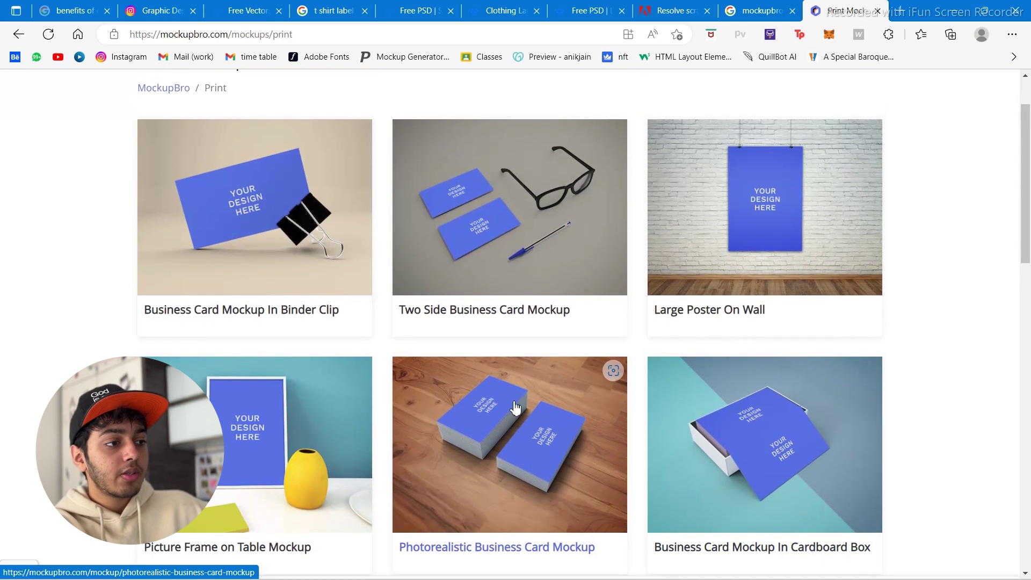
left_click(515, 408)
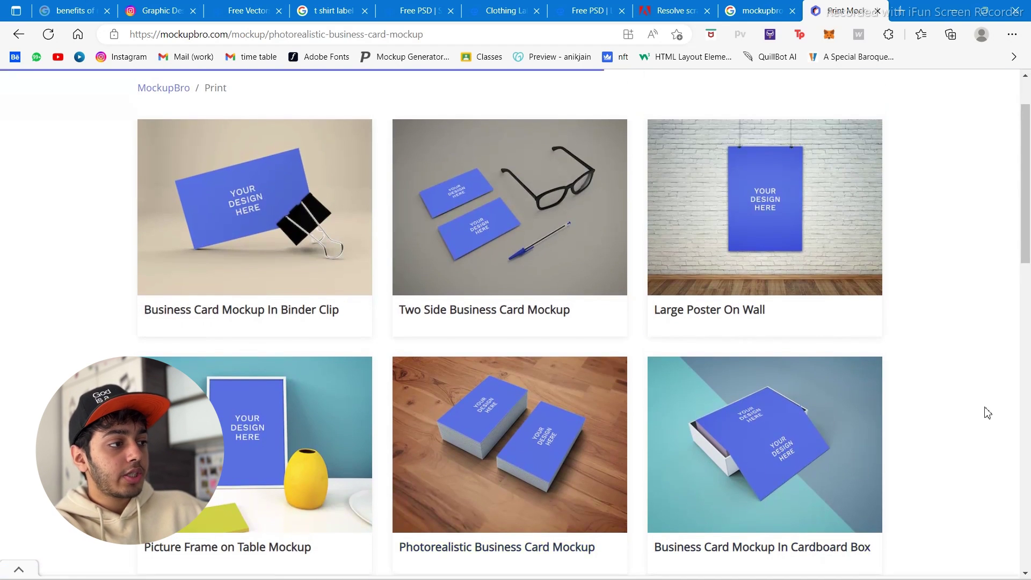
left_click(704, 294)
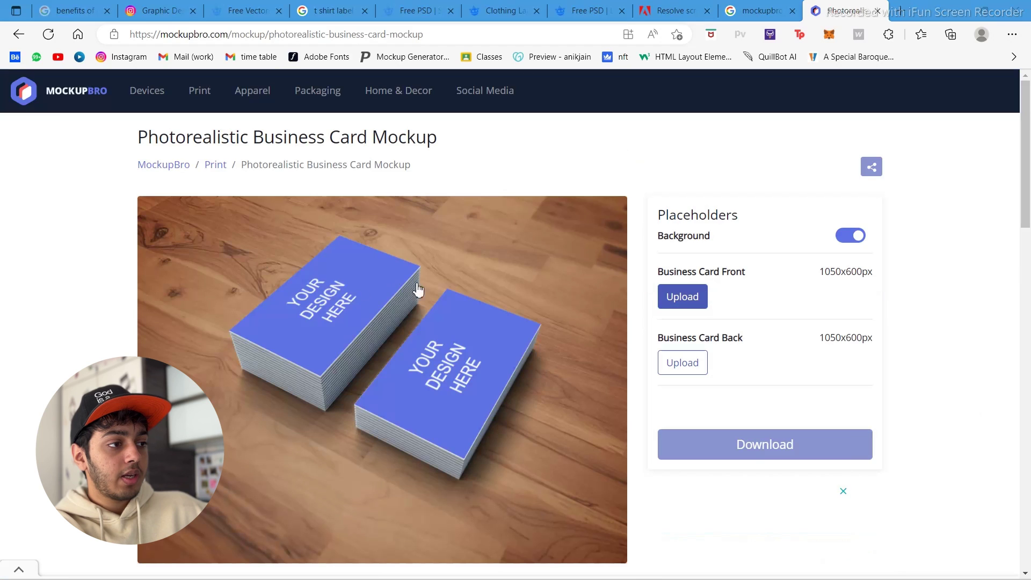
key("Escape")
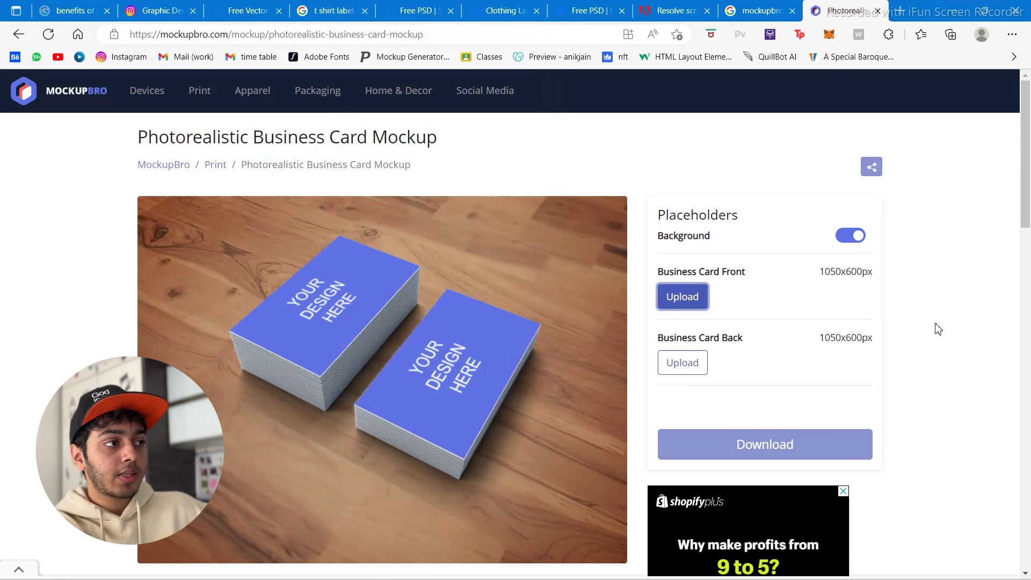